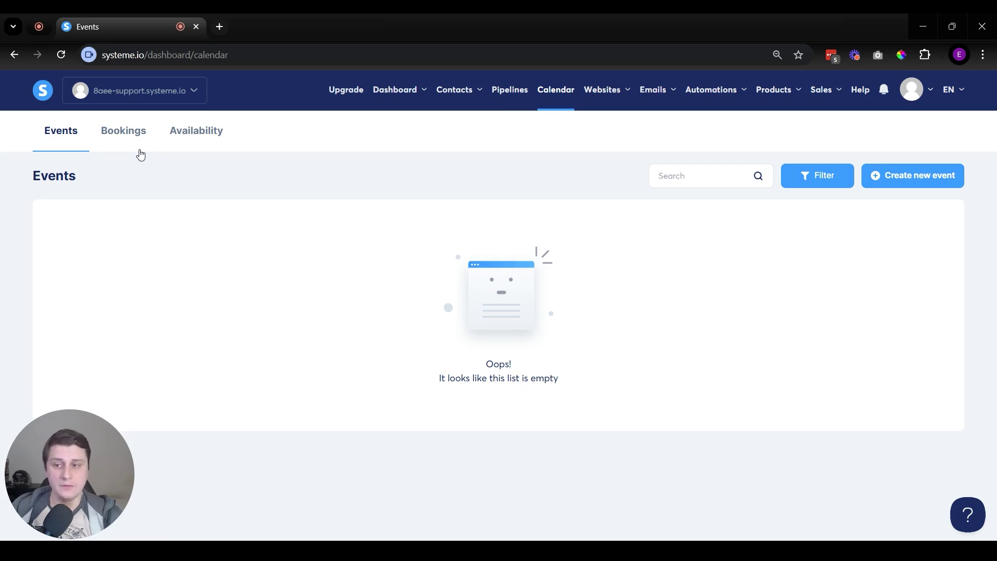
Step: Switch to the calendar's Bookings tab to see its empty bookings list
left_click(138, 131)
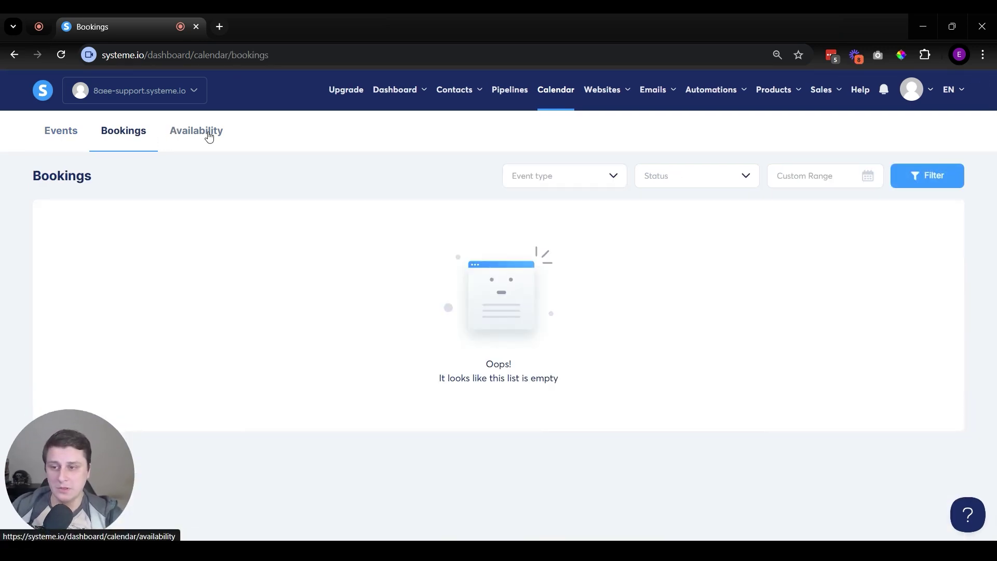
Step: Switch to the Availability tab, where every weekday shows Unavailable
left_click(209, 136)
left_click_drag(35, 488, 875, 493)
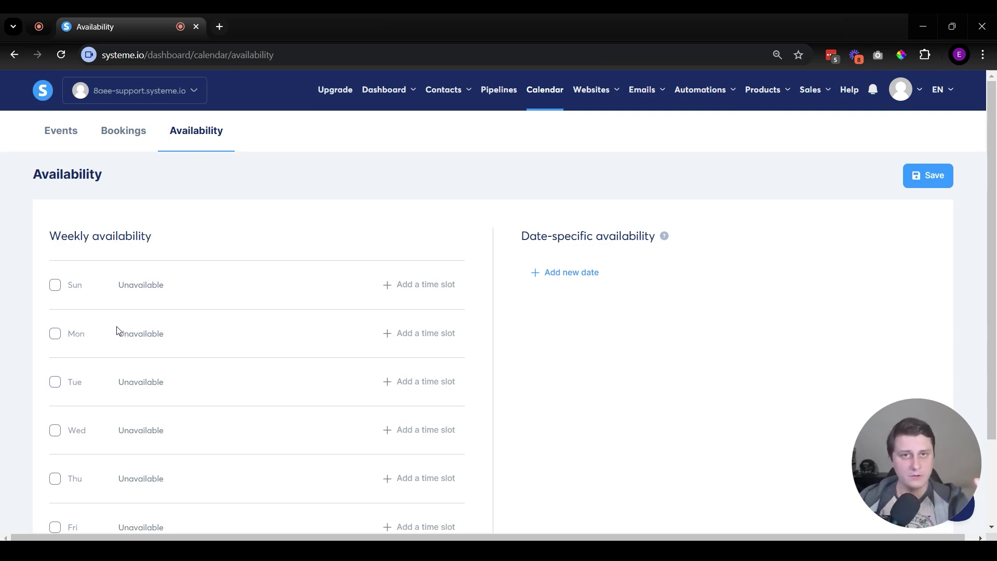
Step: Start a new calendar event named '1on1 with' followed by the presenter's name
left_click(80, 137)
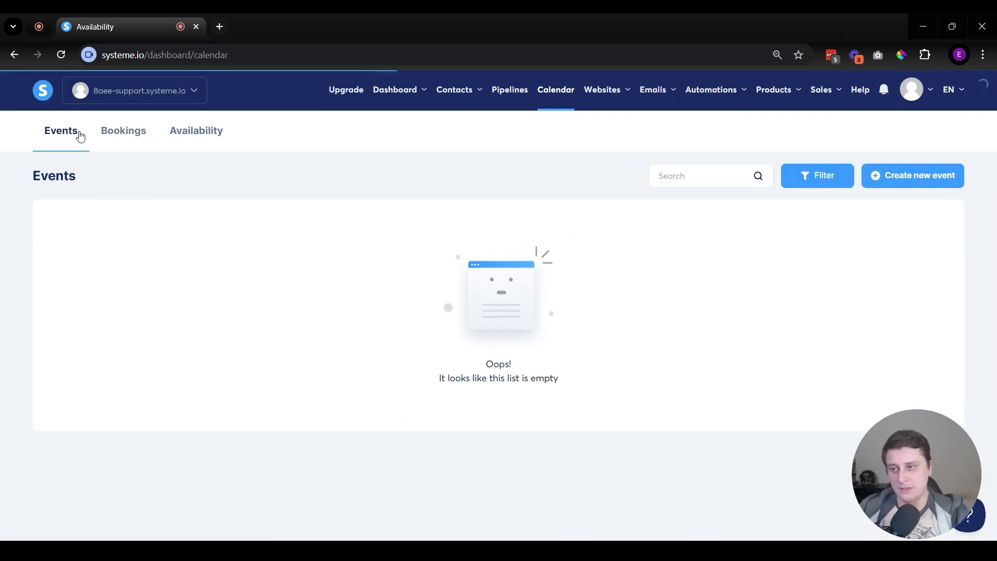
left_click(931, 178)
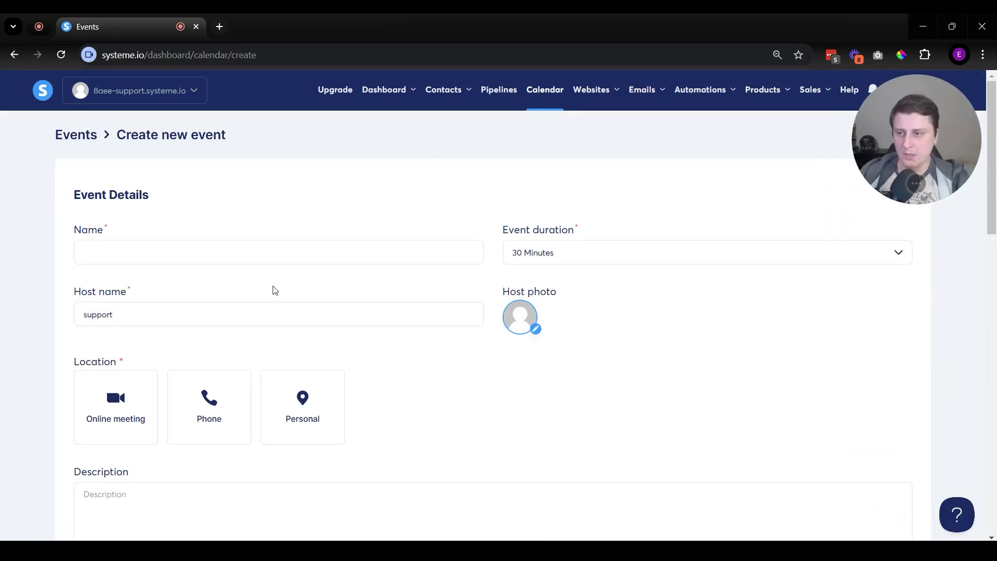
left_click_drag(294, 225, 251, 242)
left_click(243, 258)
type("1")
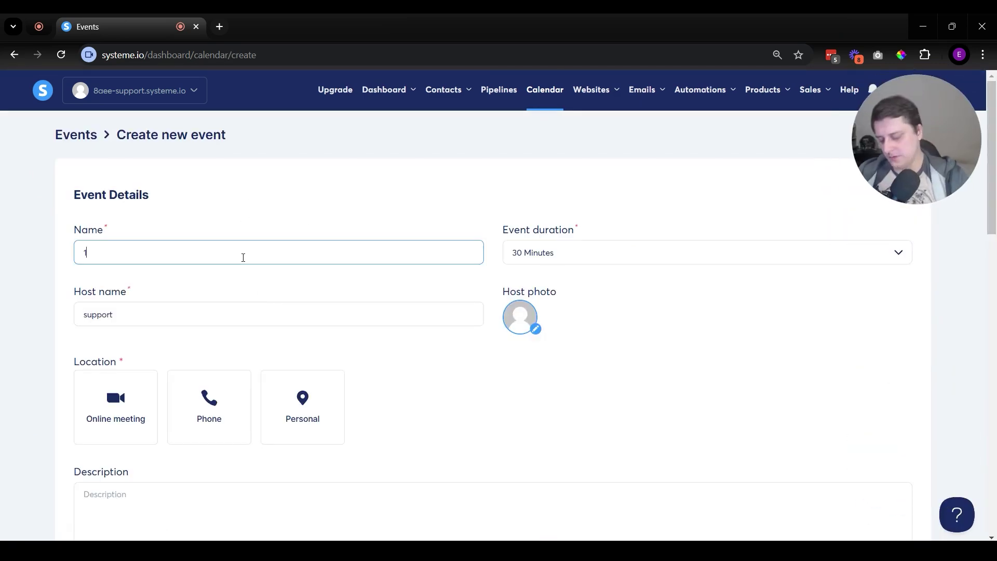
type("on1 with Edgars")
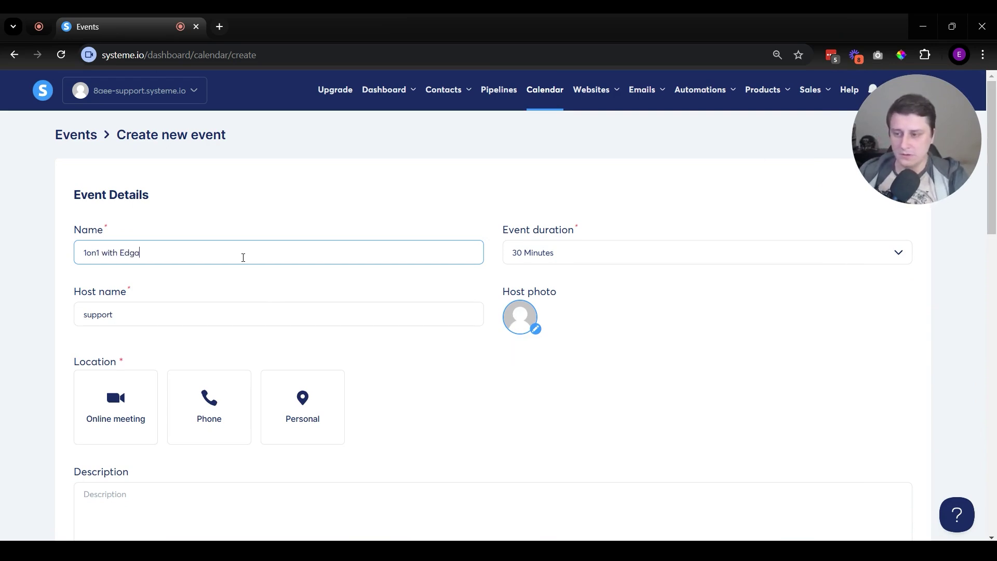
left_click(550, 271)
Step: Set the event duration to Custom with 50 minutes
left_click(573, 260)
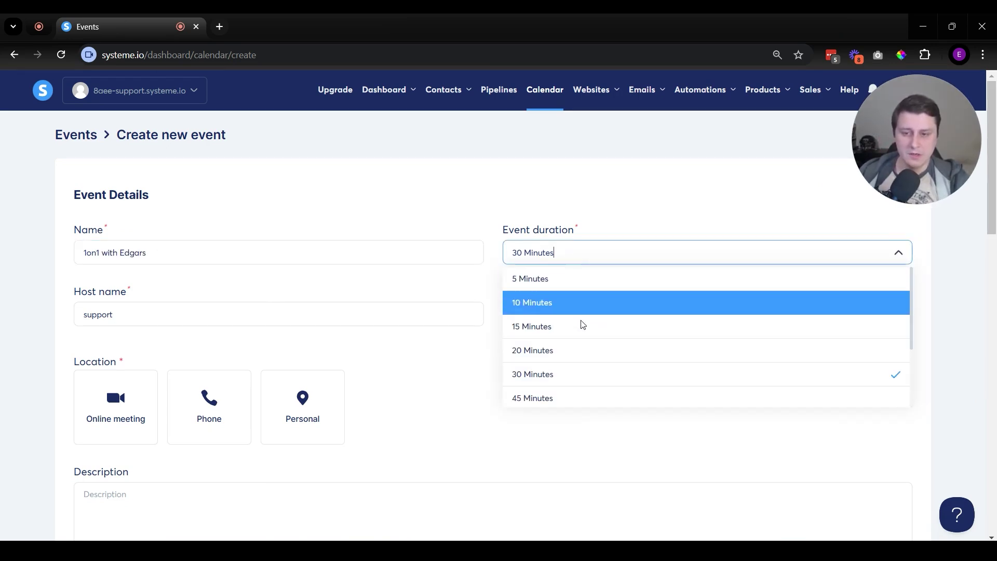
scroll(685, 308, "down", 4)
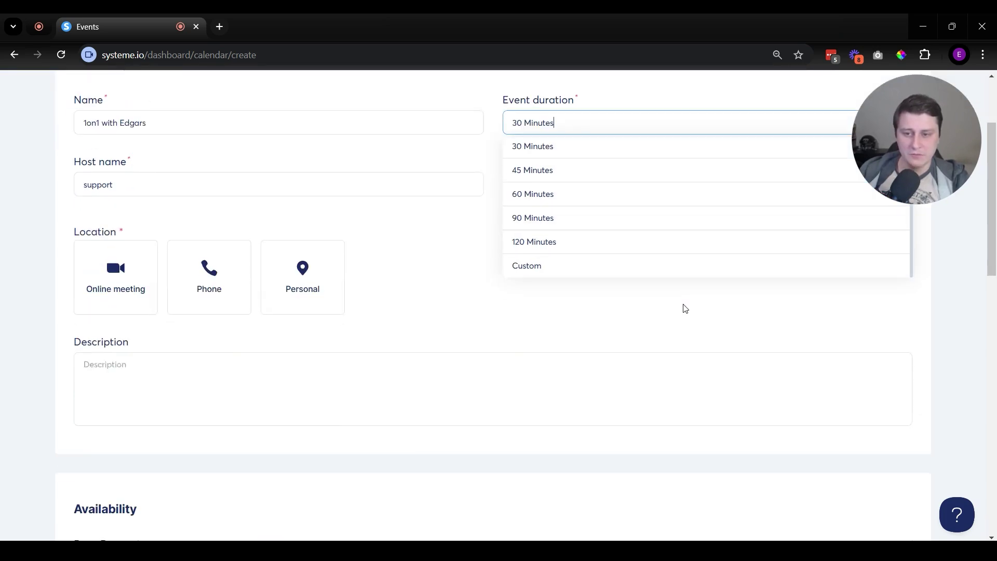
left_click(590, 273)
left_click(762, 123)
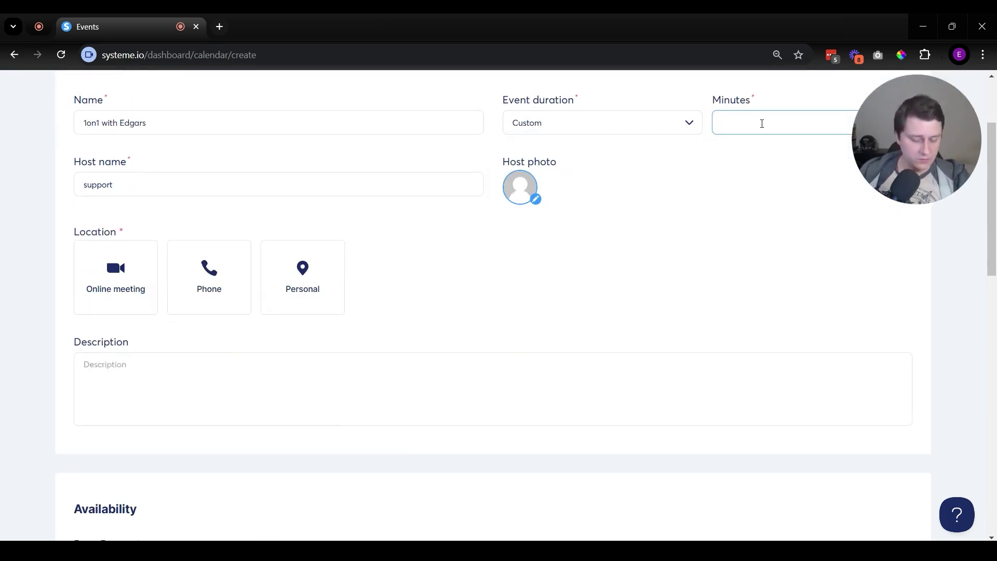
type("50")
scroll(695, 246, "up", 3)
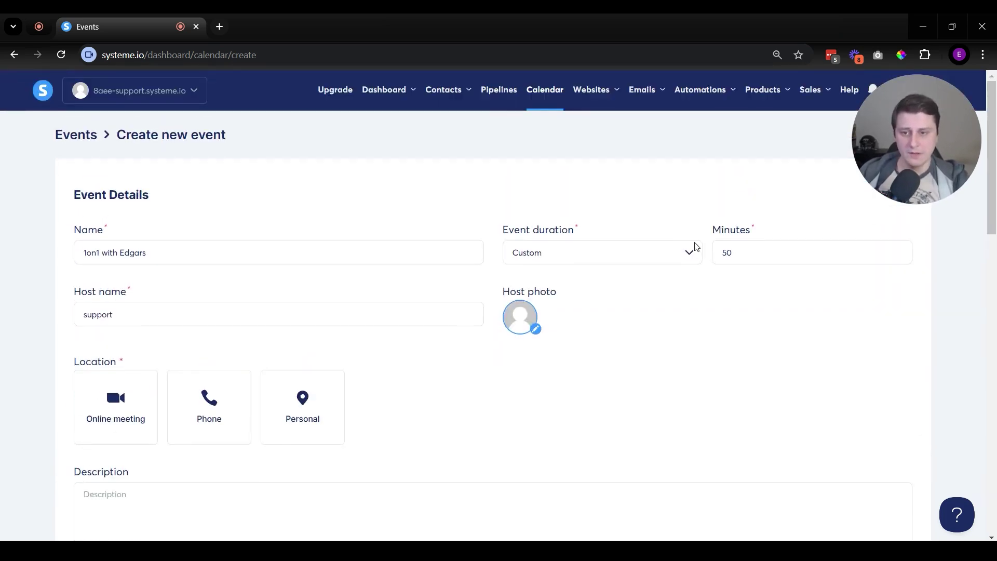
Step: Replace the host name 'support' with the presenter's name and choose Online meeting
left_click(182, 312)
double_click(179, 317)
type("Edgars")
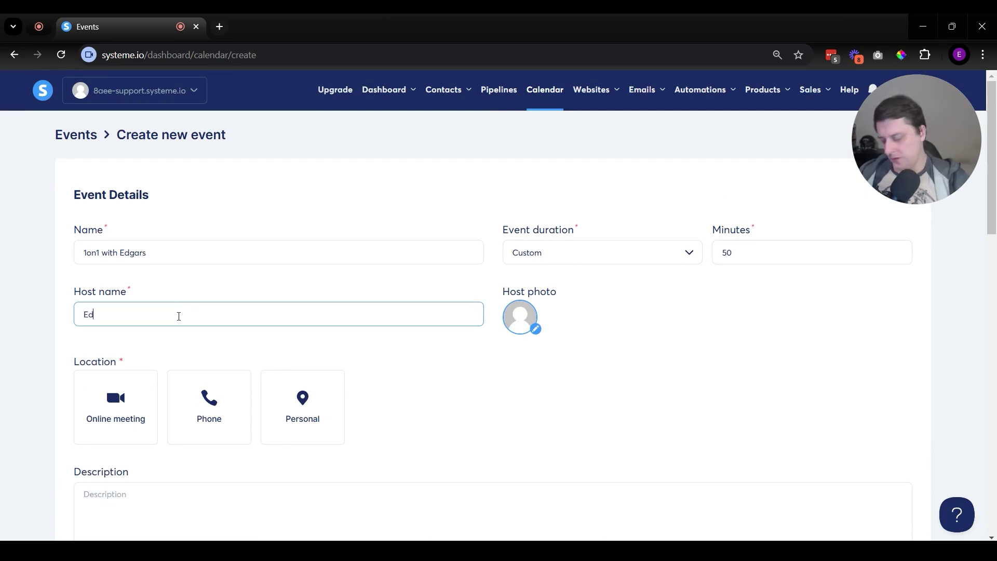
left_click(541, 407)
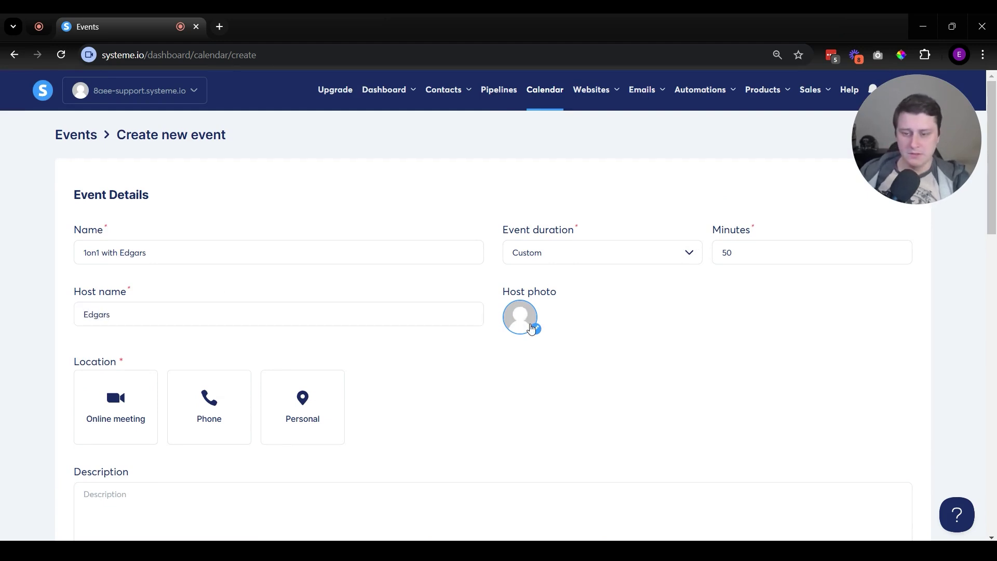
left_click(145, 403)
scroll(145, 403, "down", 2)
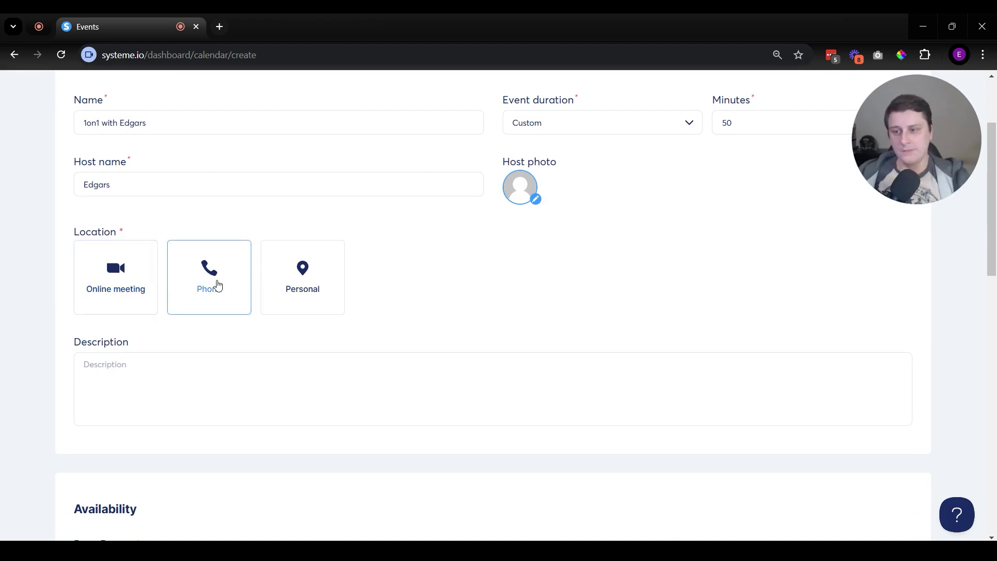
Step: Open the Phone and In-person location dialogs and cancel both without changes
left_click(216, 285)
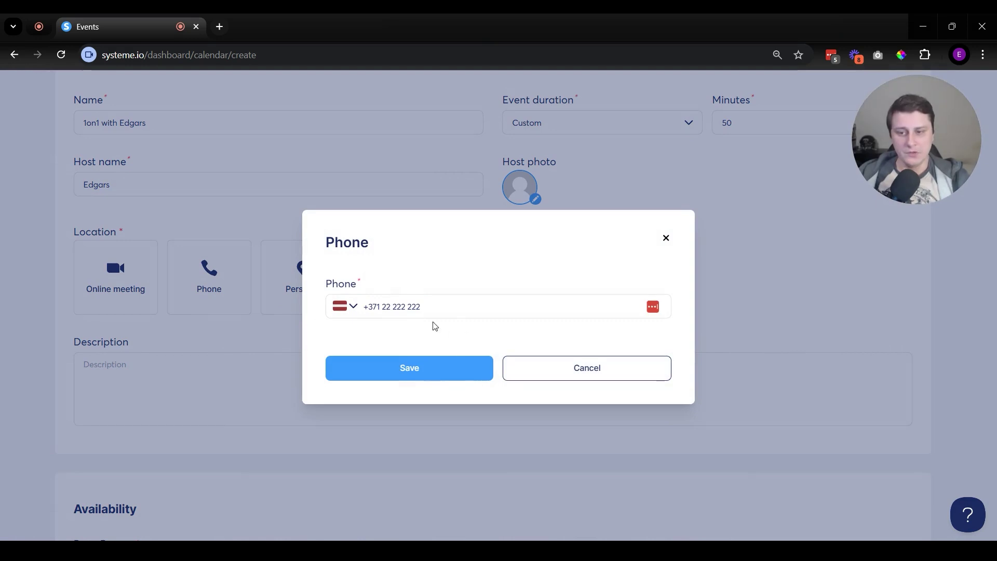
left_click(576, 366)
left_click(298, 285)
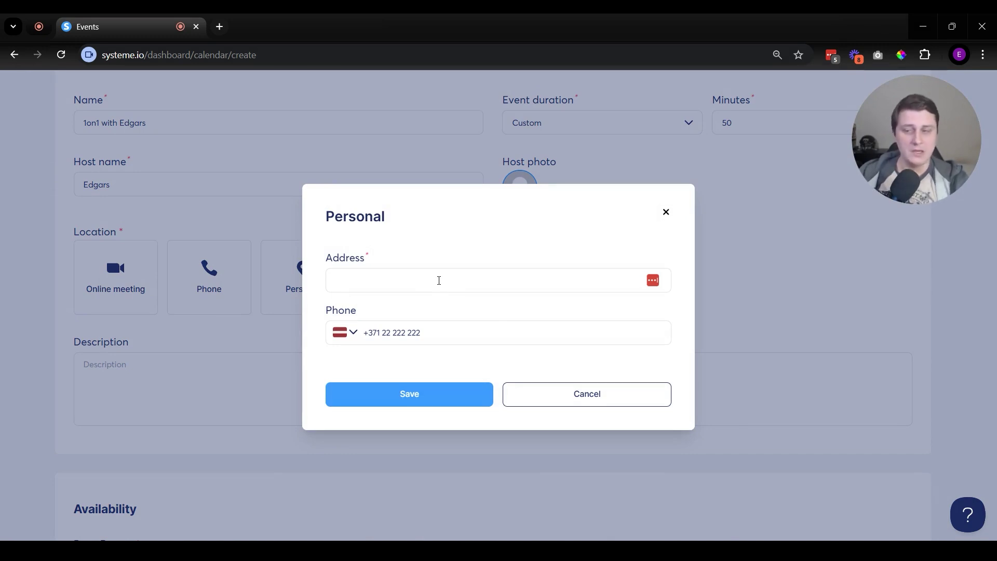
left_click(586, 394)
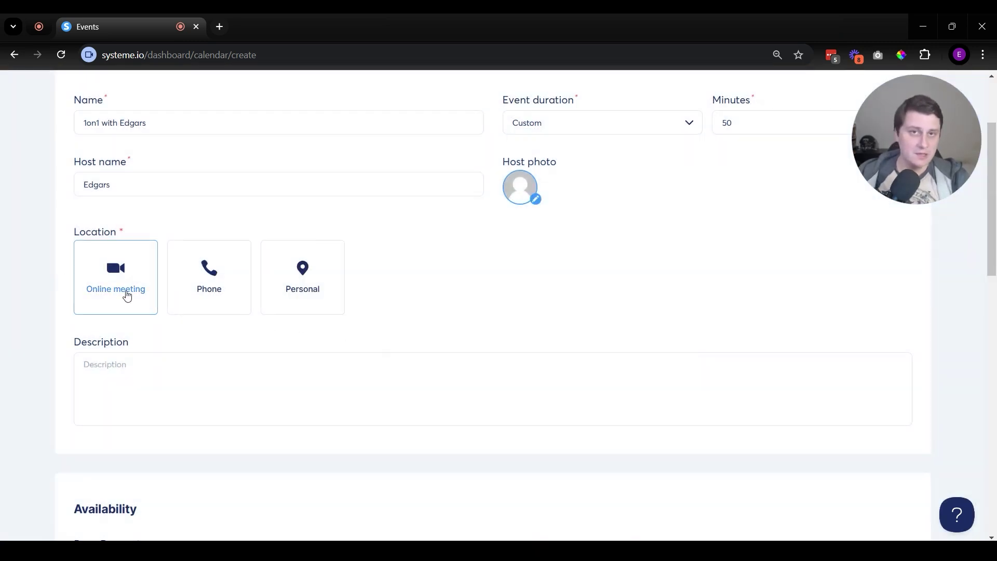
left_click(127, 294)
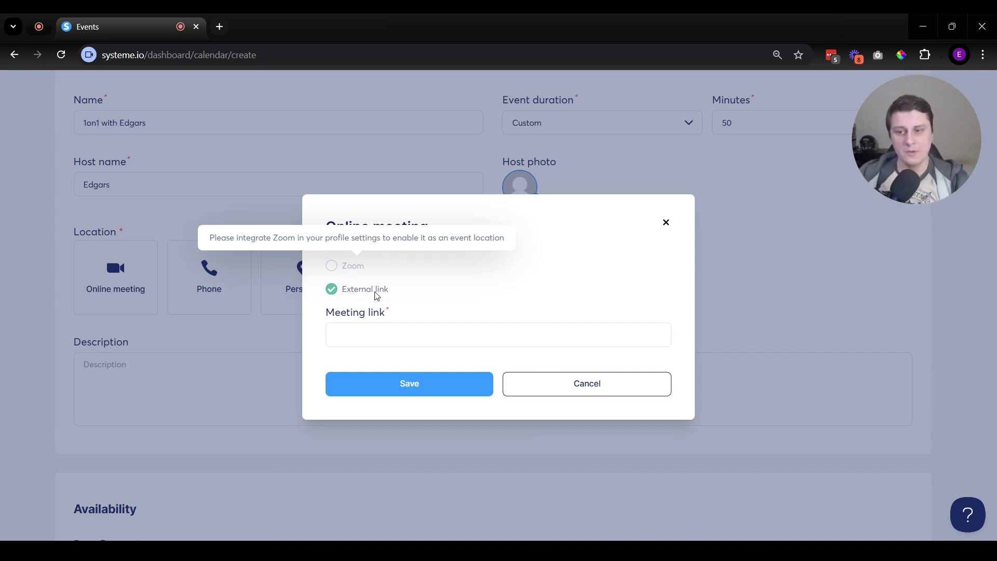
left_click(369, 342)
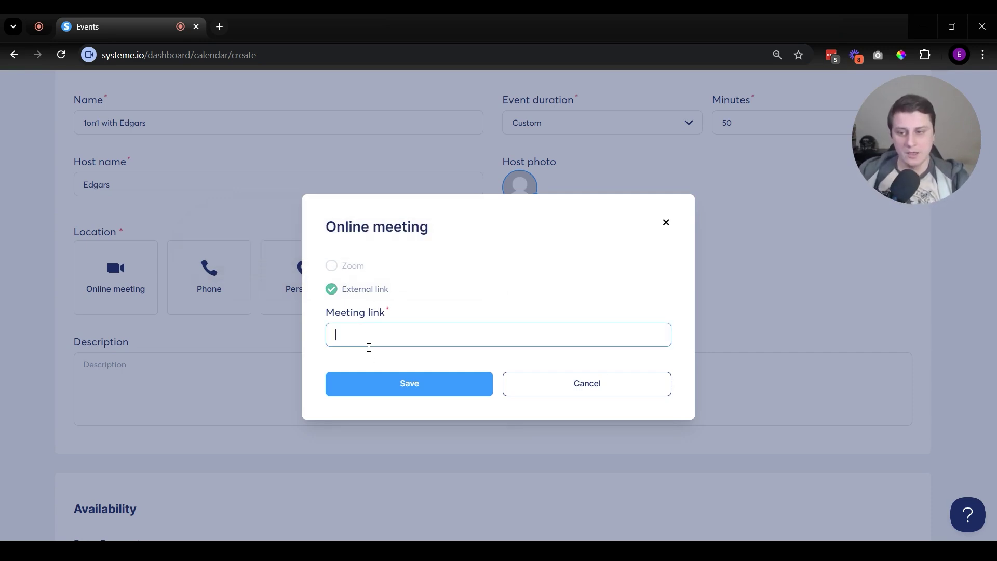
type("https:/")
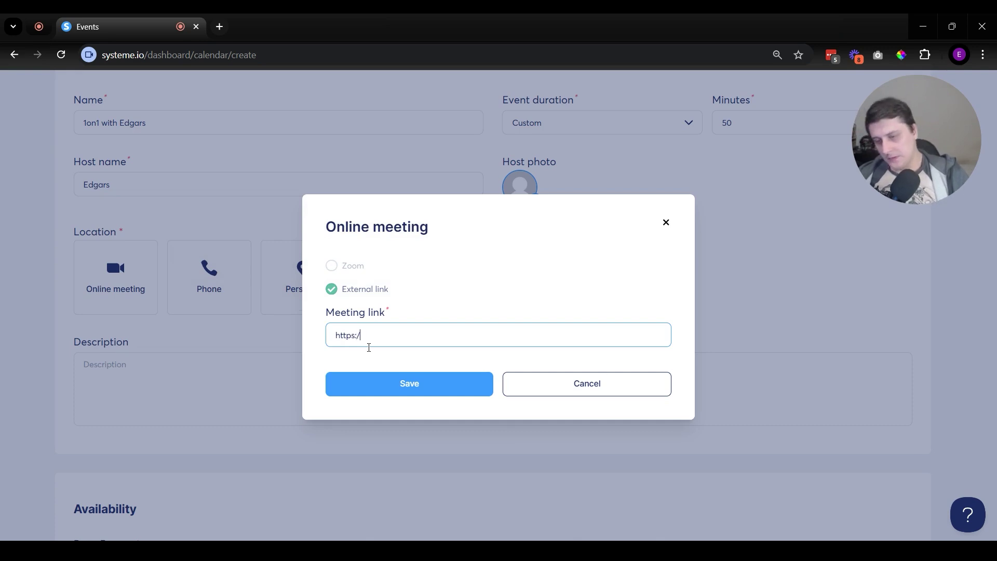
type("/www")
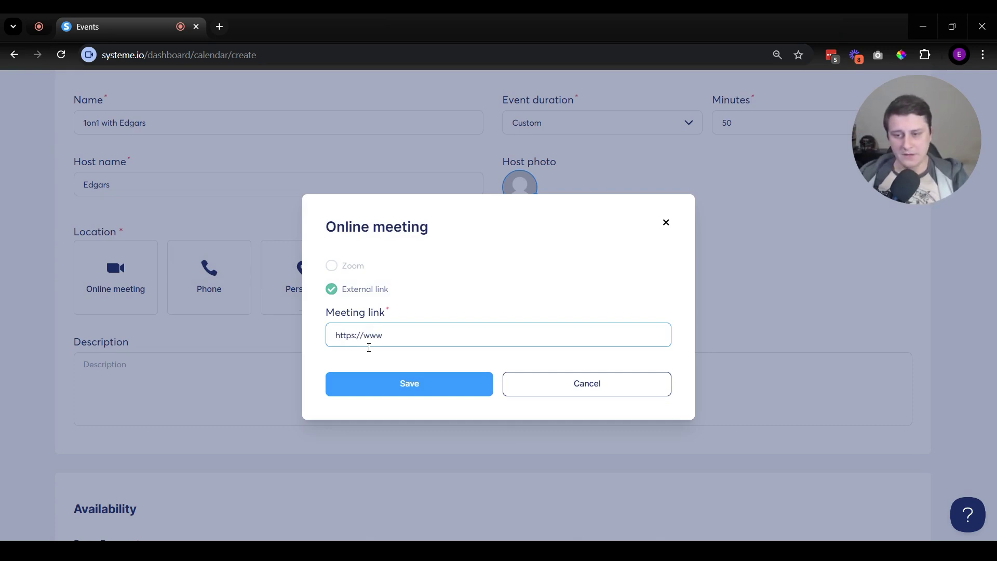
key("BackSpace")
key("BackSpace")
key("BackSpace")
type("mee")
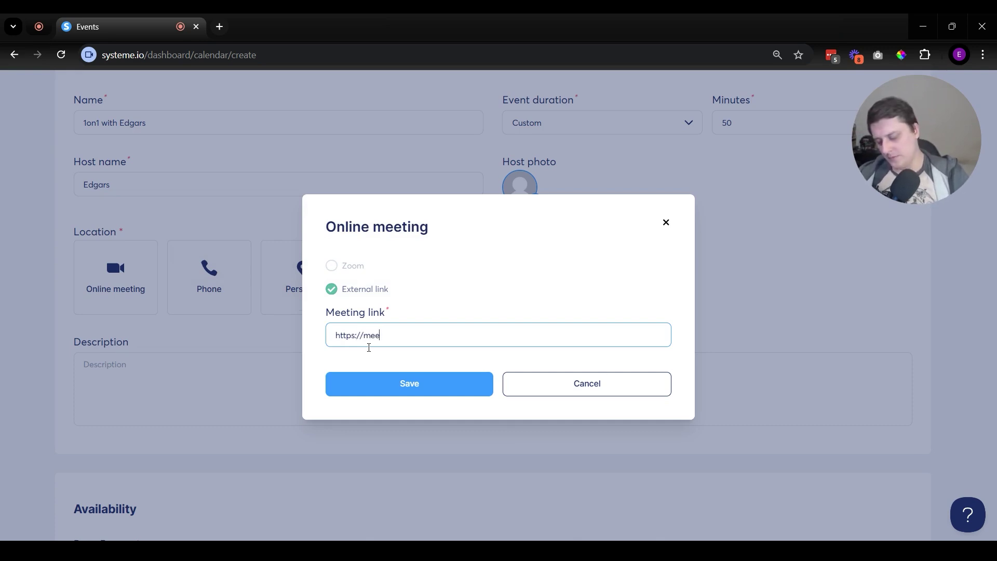
type("t.google.com")
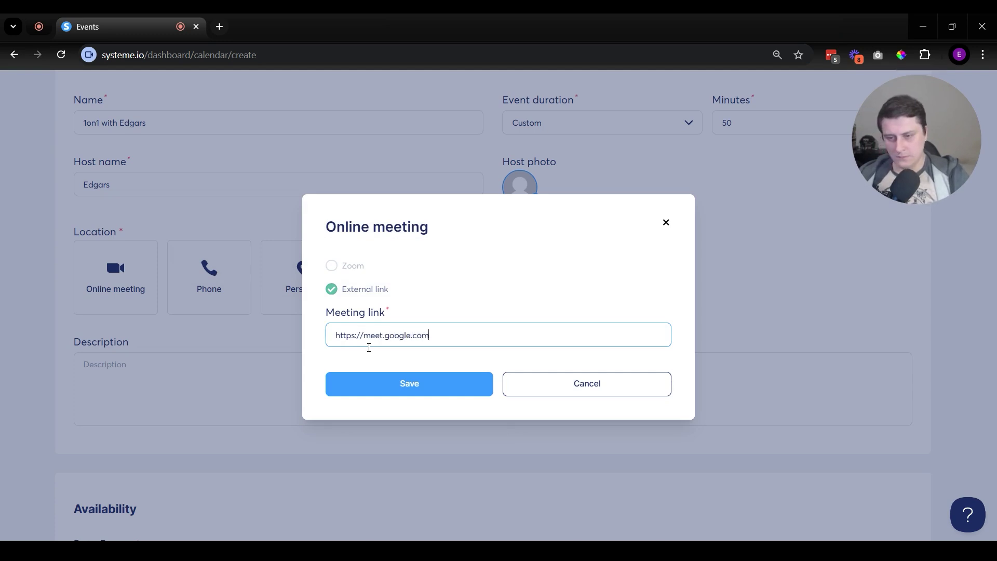
type("/xxxxx")
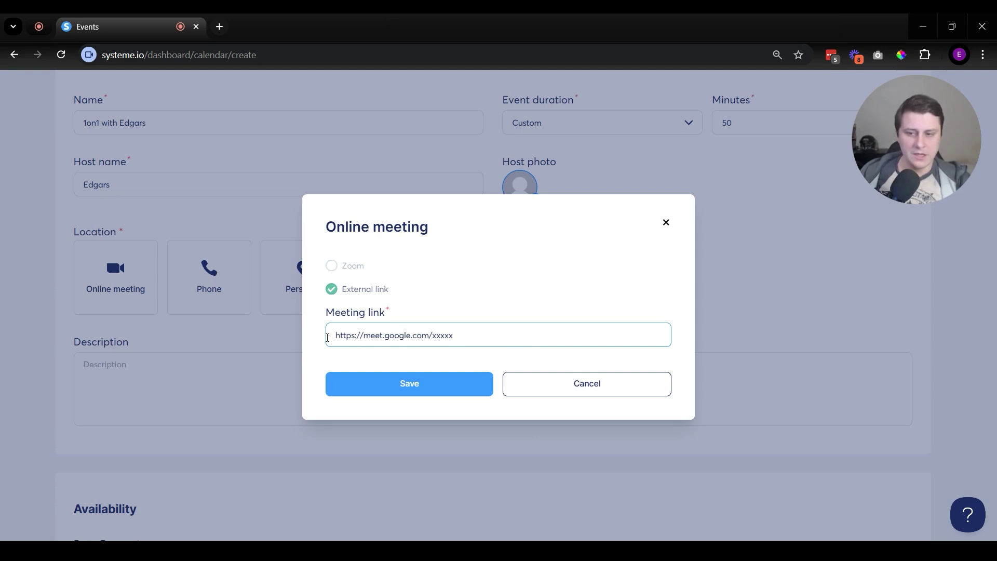
left_click_drag(335, 335, 368, 334)
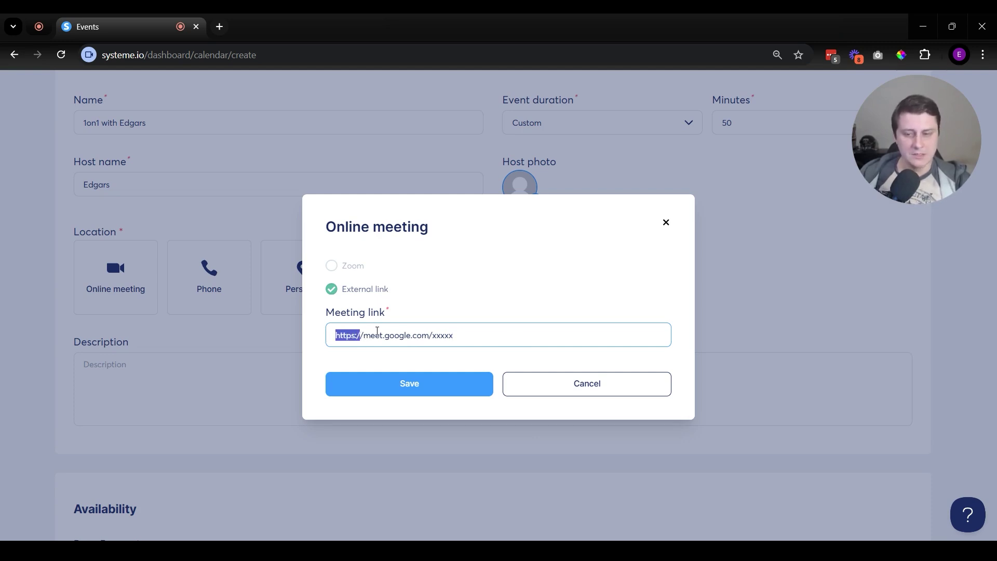
double_click(375, 335)
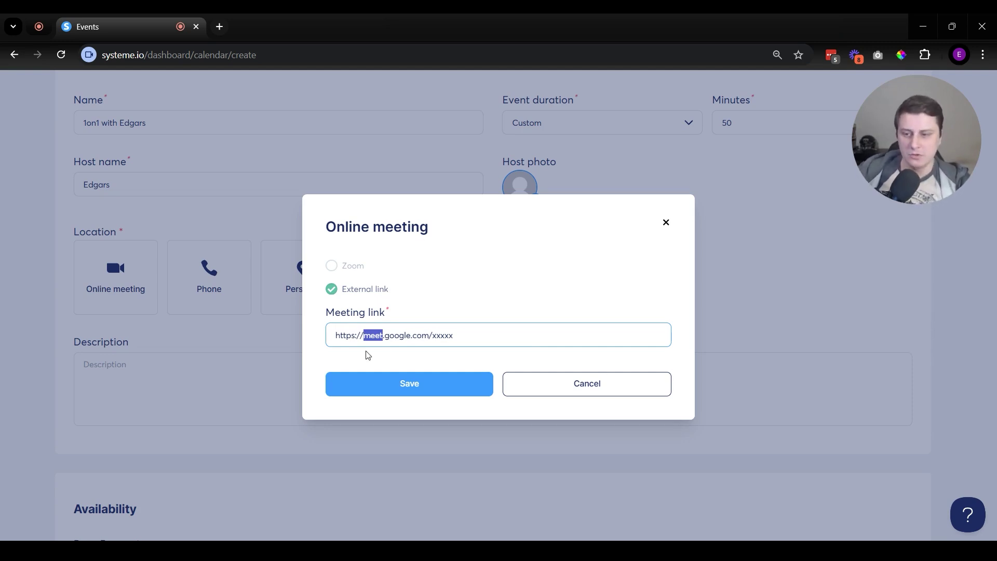
left_click(389, 386)
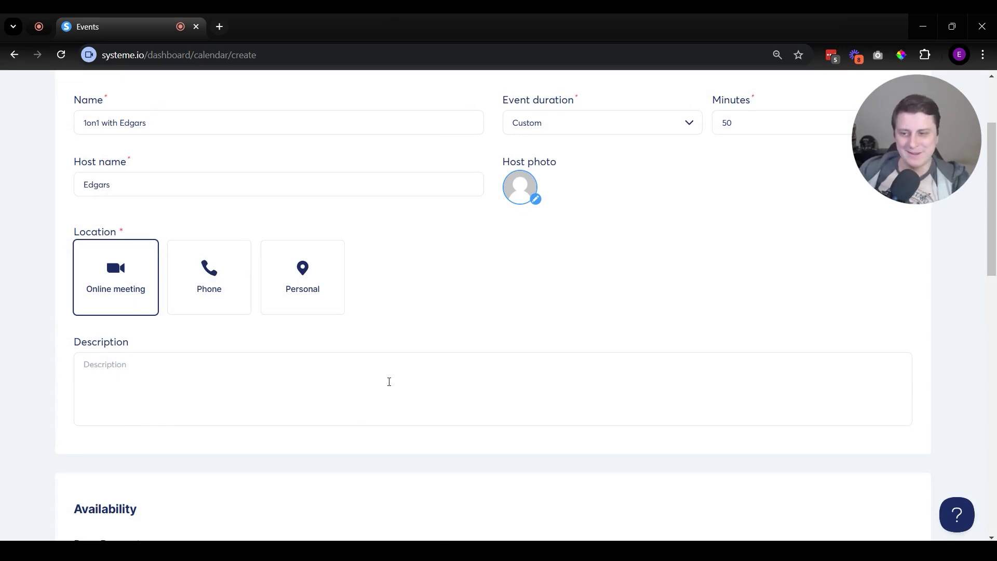
left_click(389, 381)
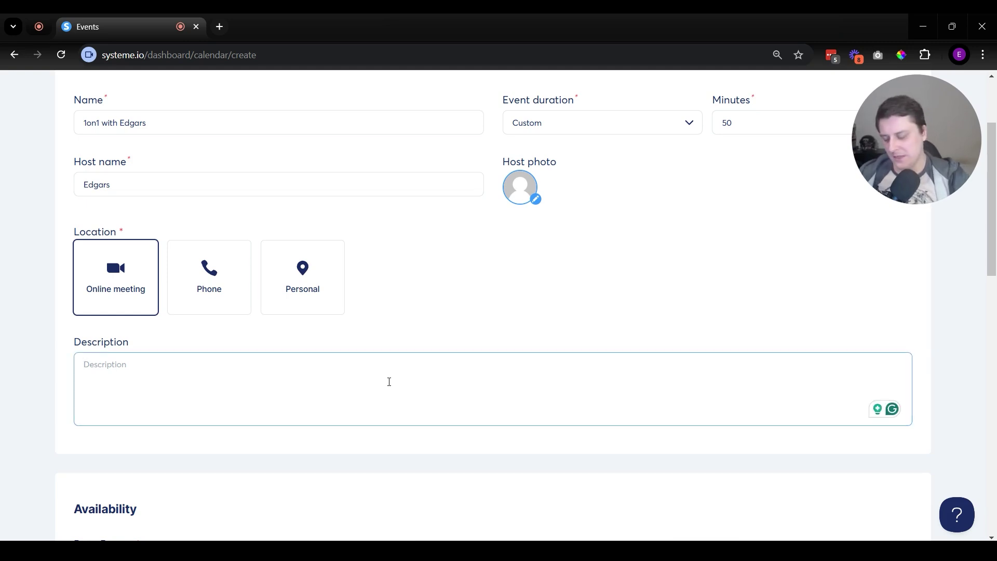
type("Description")
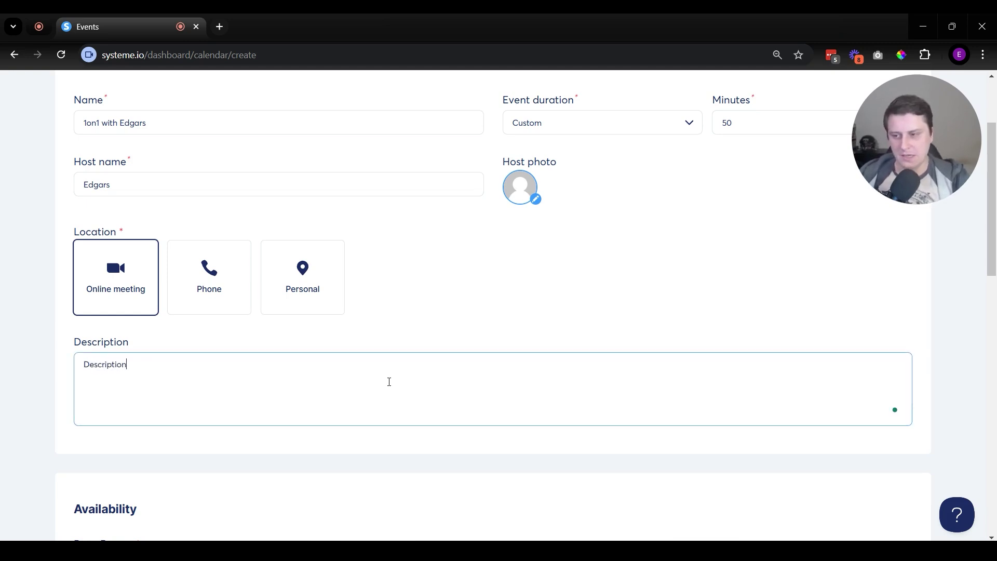
left_click(410, 476)
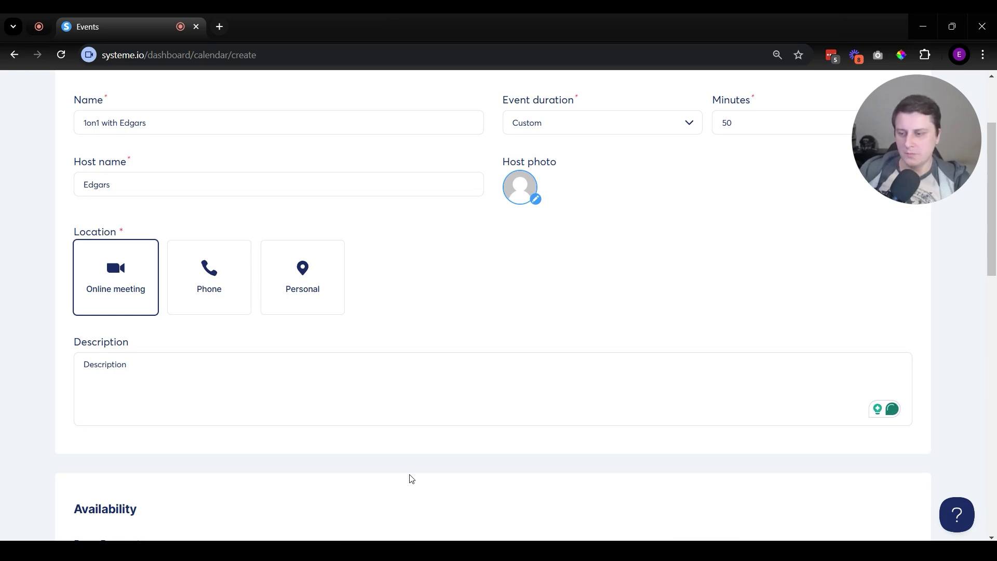
scroll(372, 361, "down", 1)
scroll(371, 361, "down", 5)
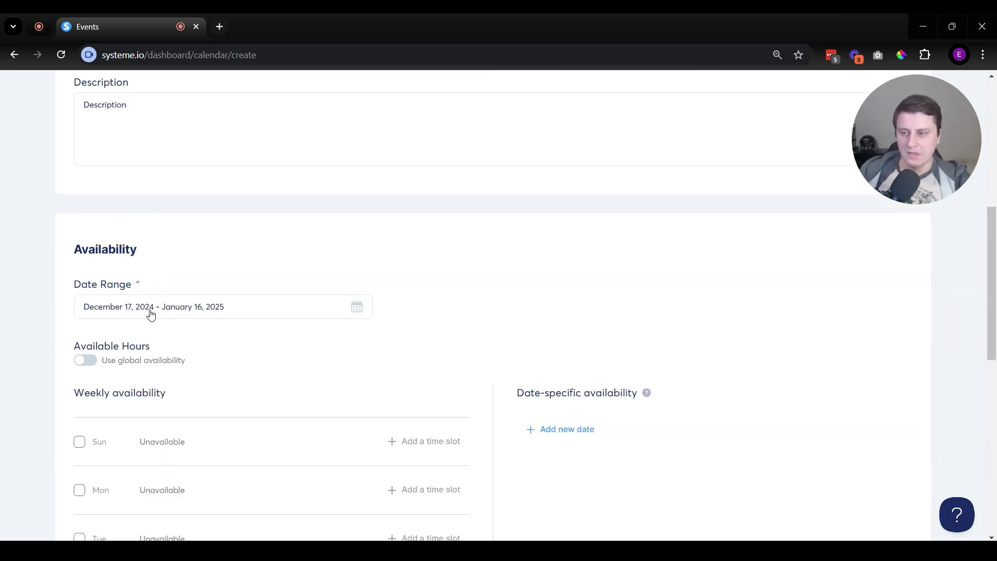
scroll(145, 307, "down", 1)
scroll(138, 290, "down", 1)
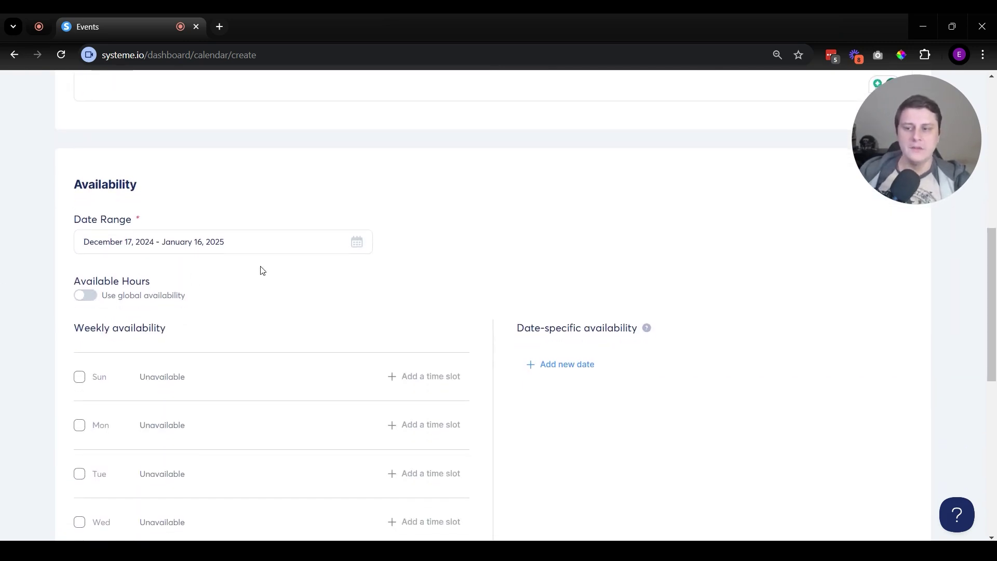
left_click(366, 251)
left_click(452, 213)
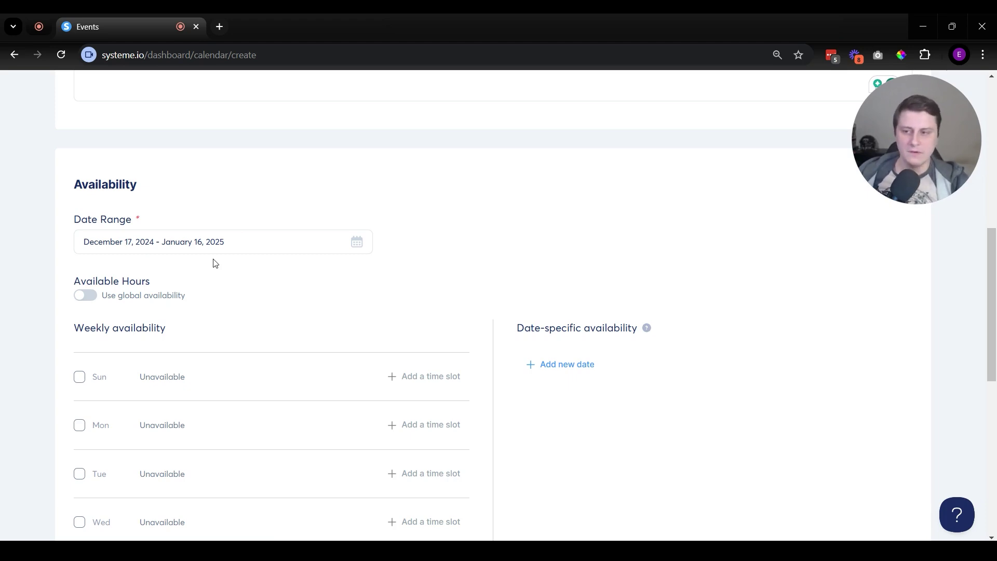
mouse_move(129, 299)
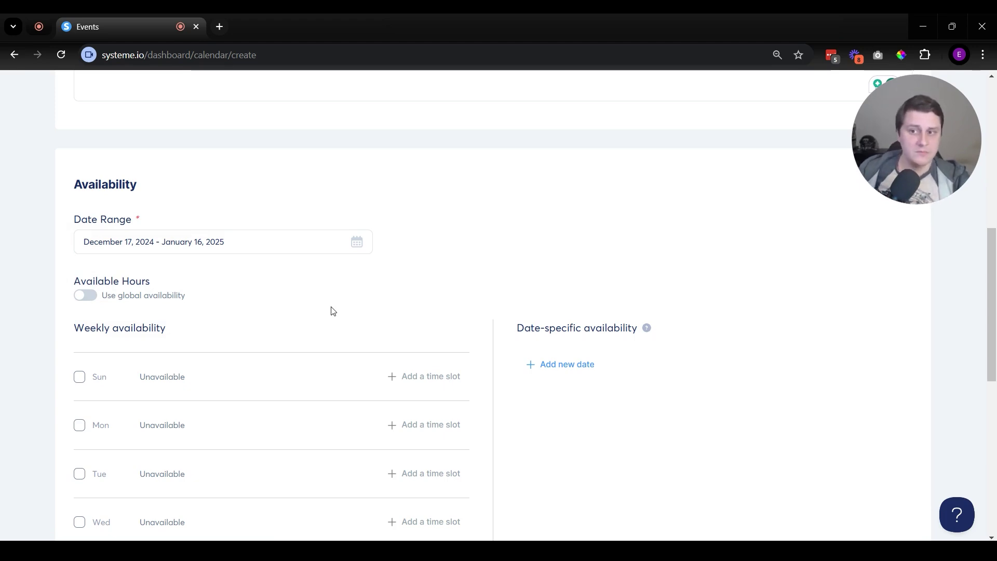
Step: Enable Monday and Wednesday, and set Monday's first slot to 07:30–10:00 AM
scroll(342, 363, "down", 4)
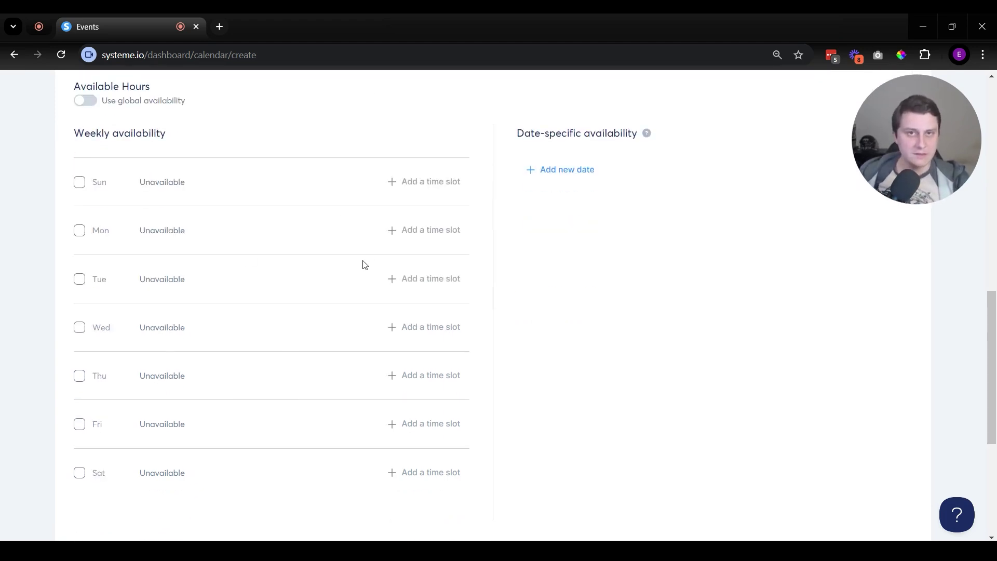
scroll(365, 265, "up", 4)
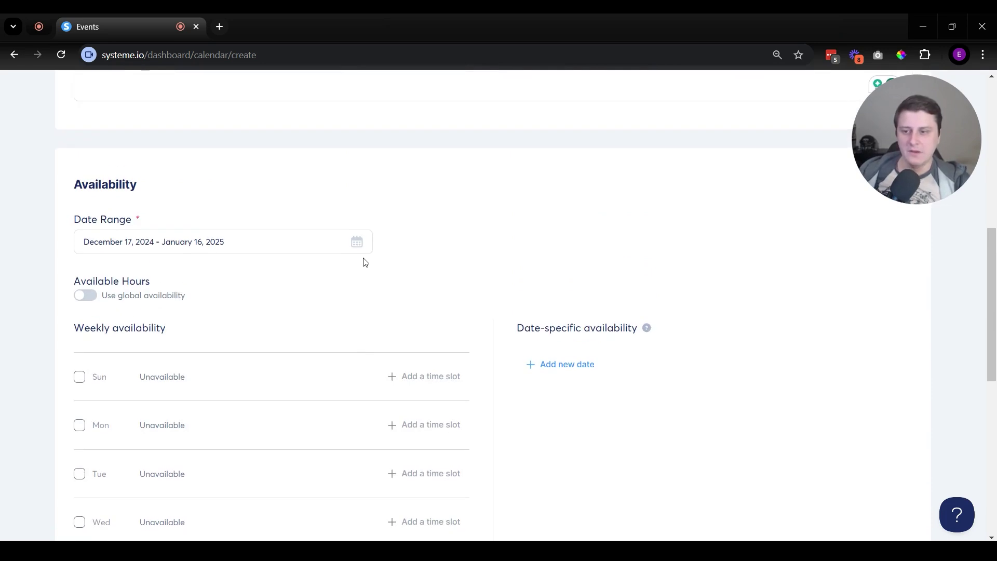
scroll(365, 263, "down", 3)
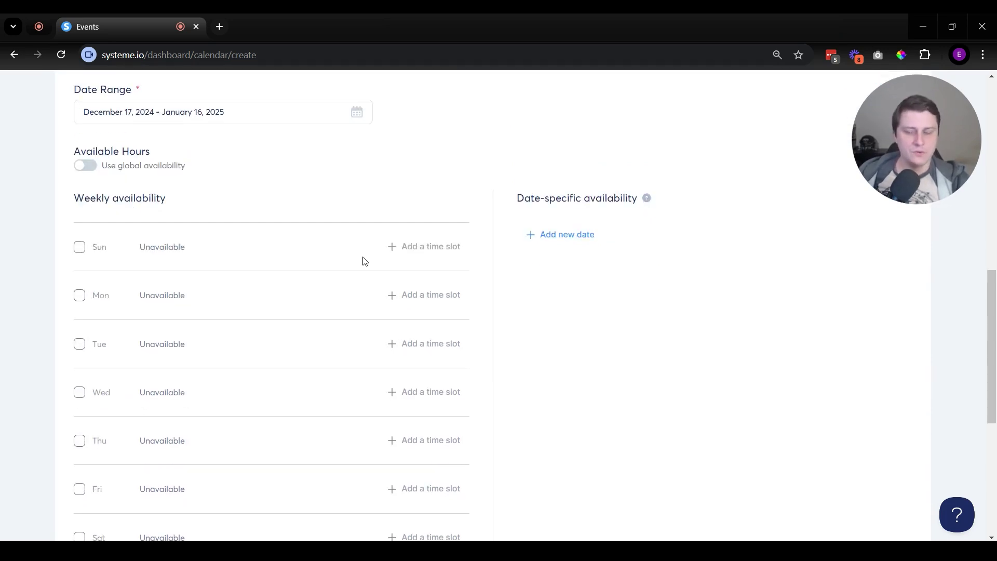
scroll(558, 318, "down", 1)
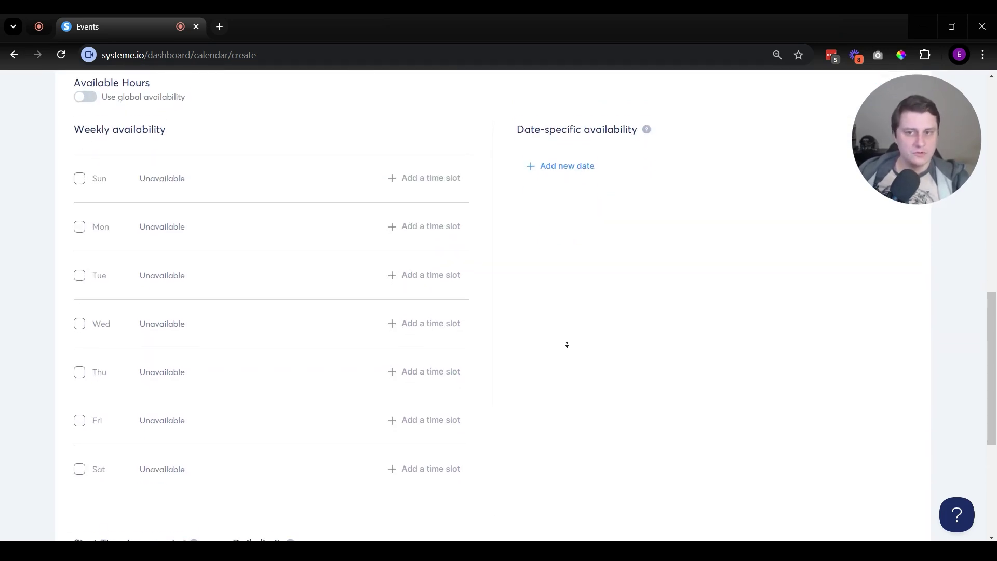
scroll(567, 344, "down", 1)
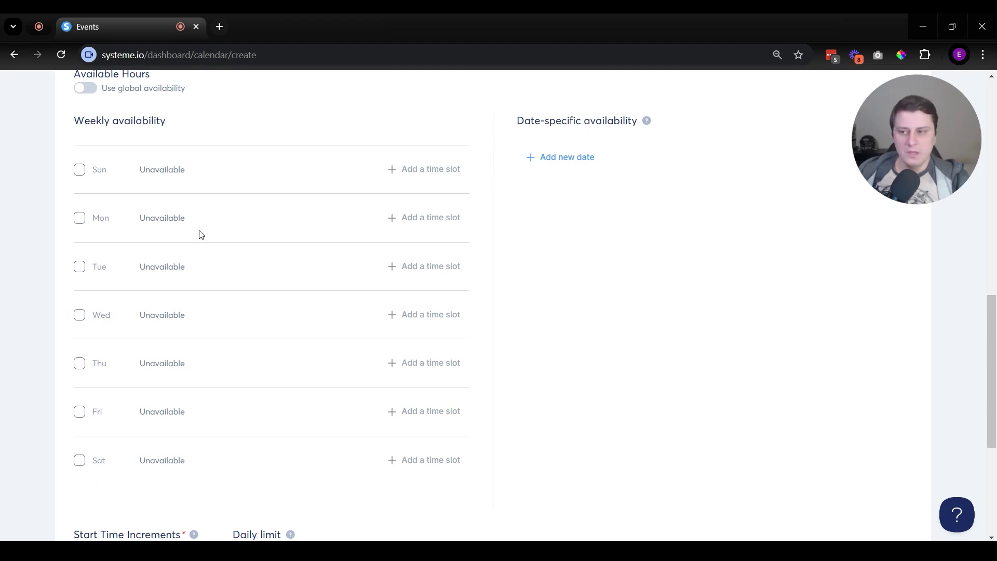
left_click(83, 219)
left_click(79, 315)
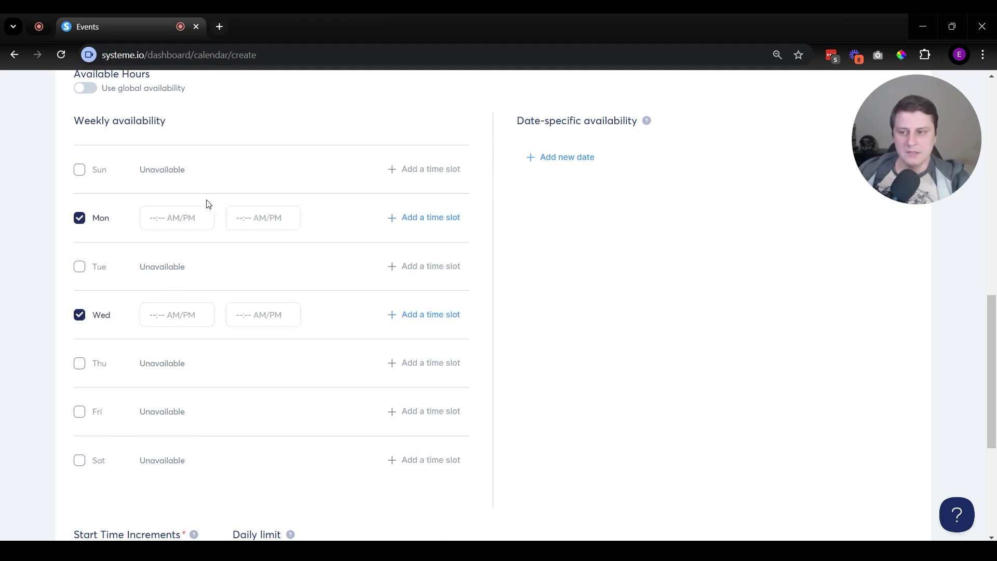
left_click(189, 220)
scroll(204, 288, "down", 10)
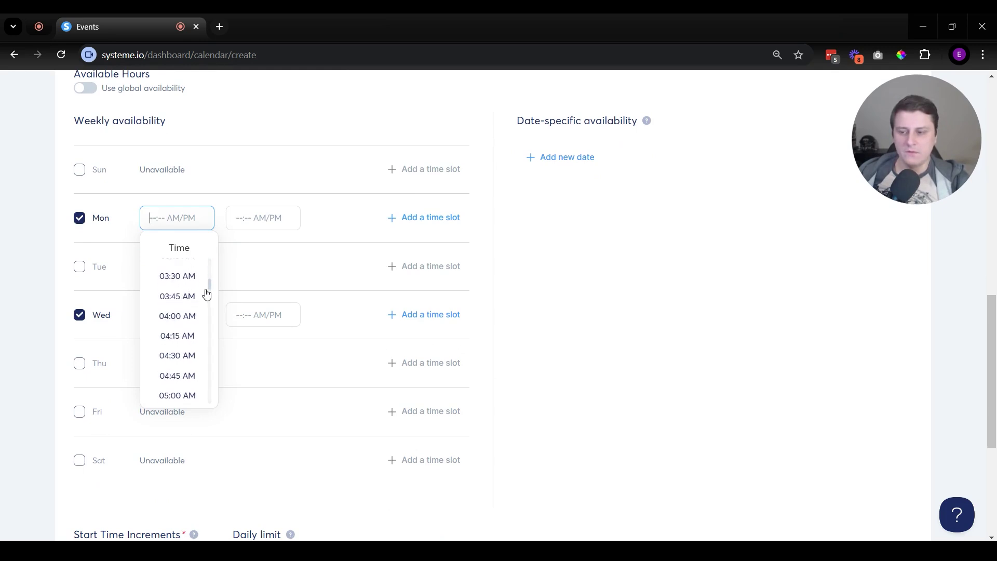
left_click(196, 337)
left_click(288, 214)
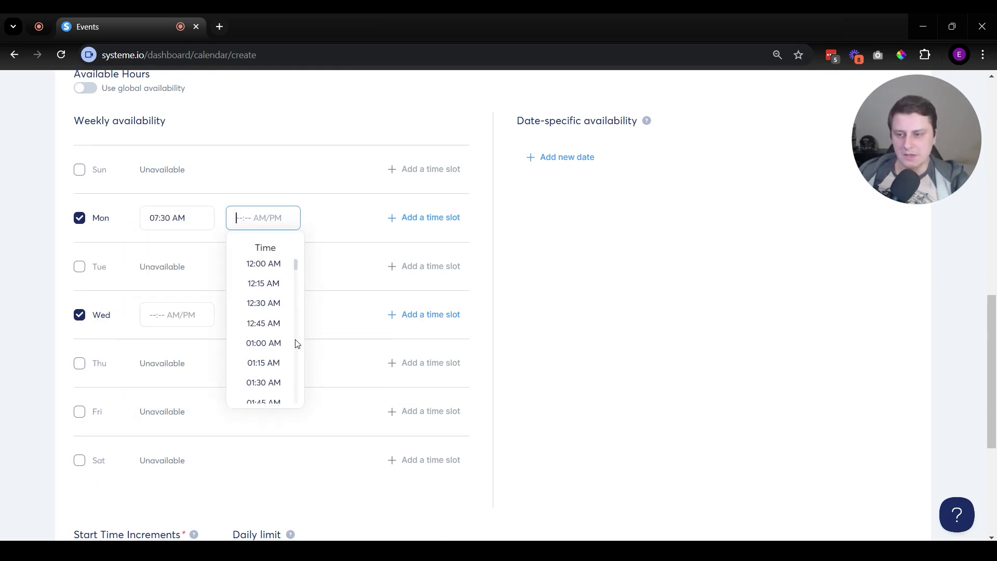
scroll(291, 343, "down", 14)
left_click(267, 345)
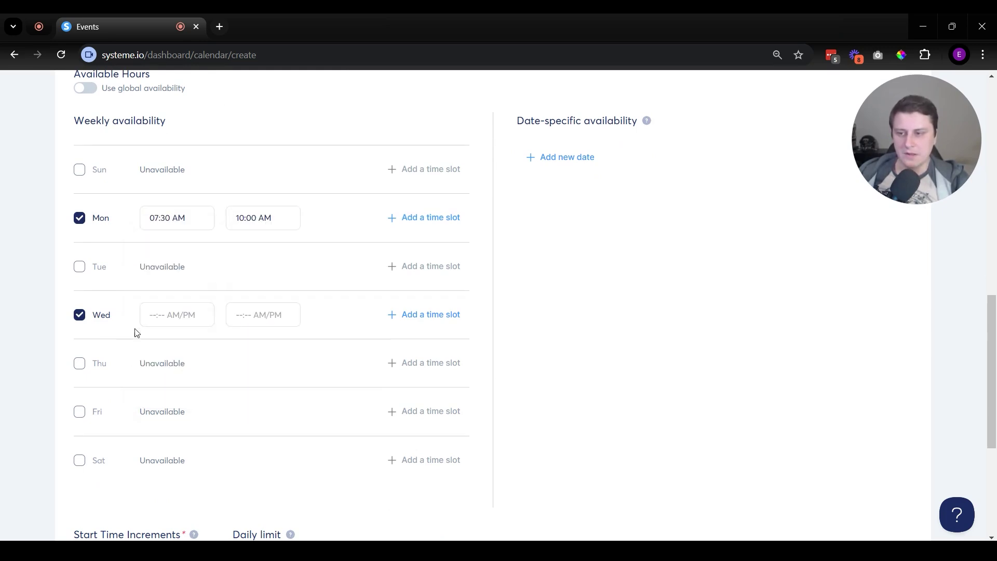
Step: Set Wednesday's availability to 10:15 AM–03:45 PM
left_click(158, 312)
scroll(178, 393, "down", 14)
left_click(180, 407)
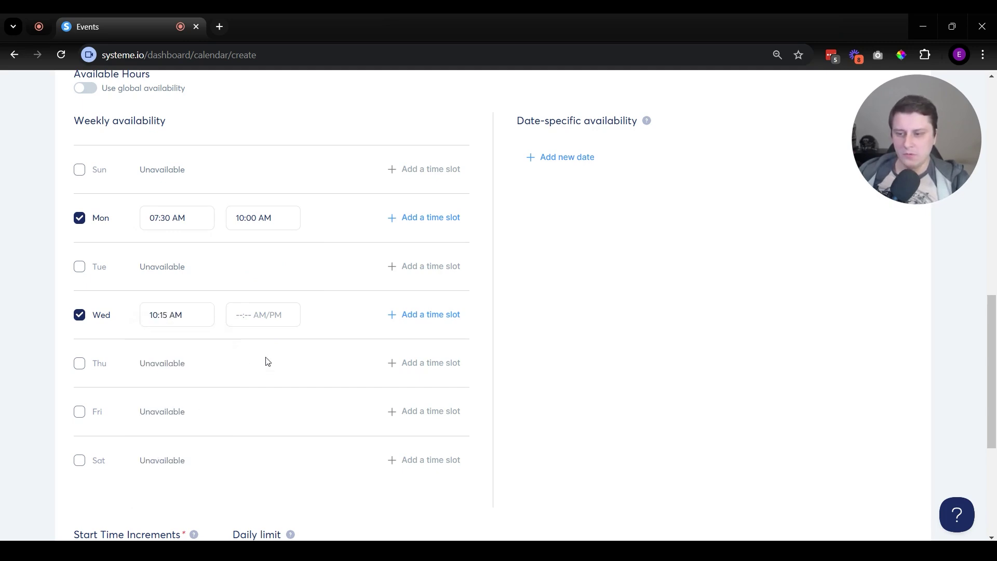
left_click(266, 313)
scroll(259, 428, "down", 20)
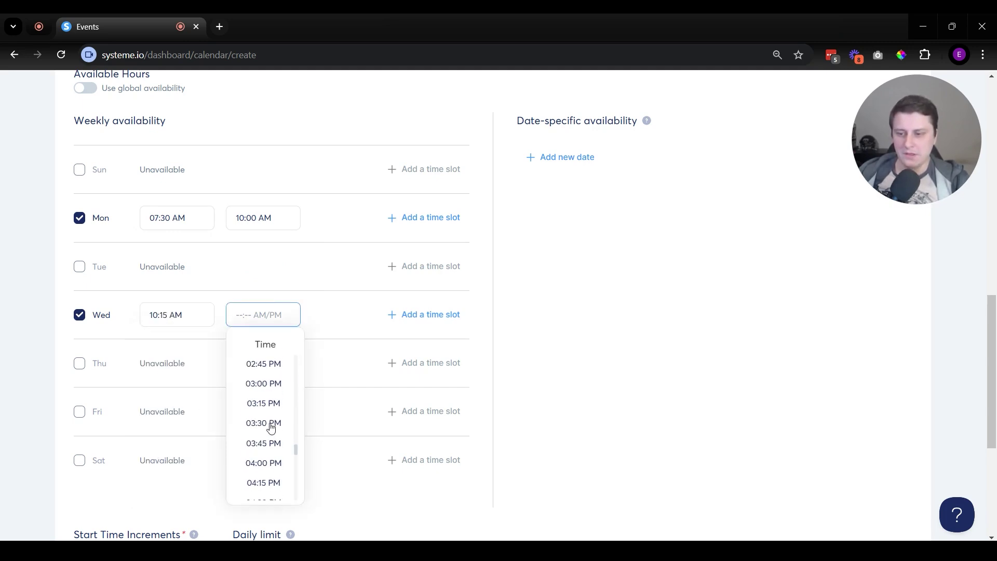
left_click(256, 456)
scroll(646, 438, "up", 4)
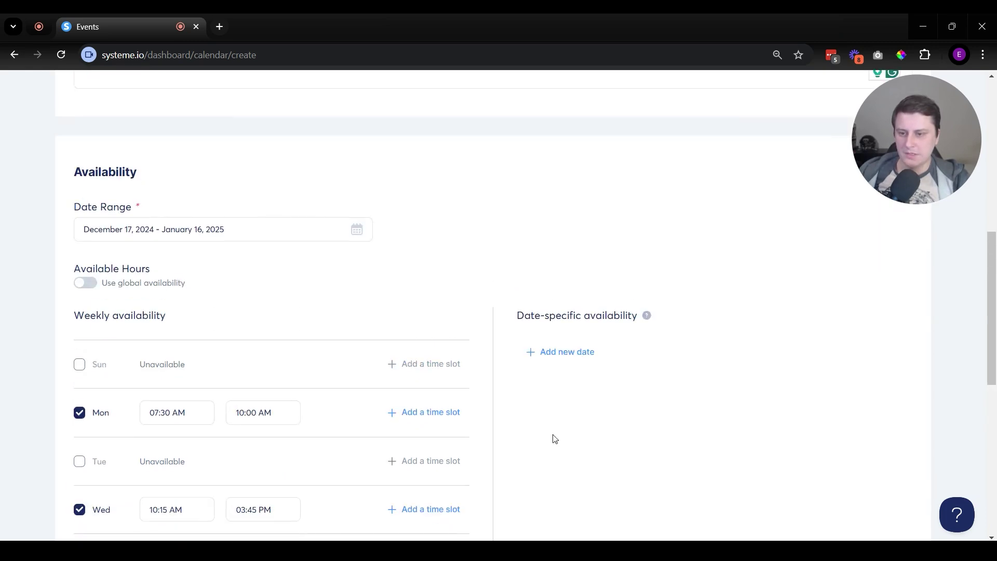
scroll(554, 438, "down", 3)
Step: Add a second Monday time slot from 02:00 PM to 05:00 PM
left_click(455, 285)
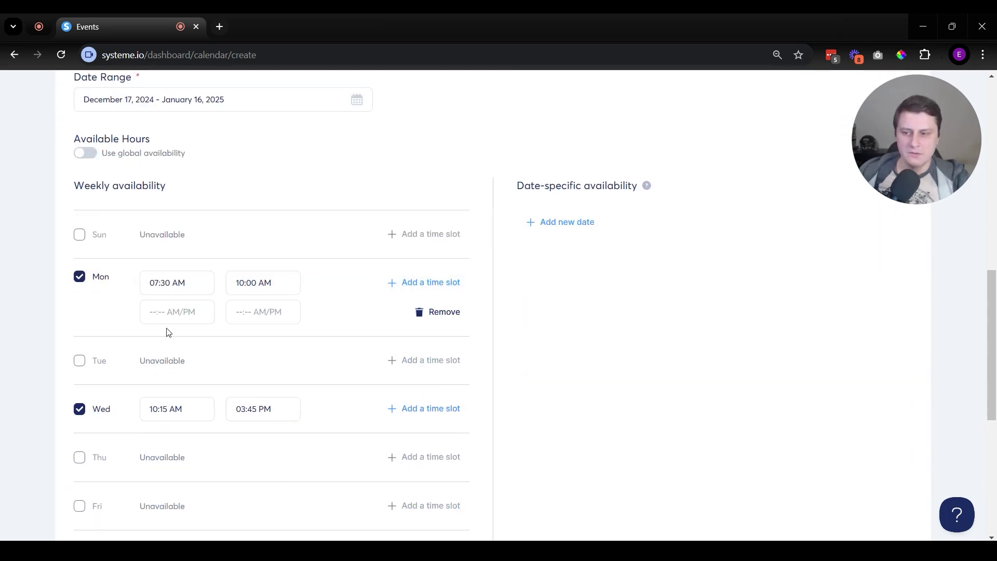
left_click(173, 312)
scroll(173, 460, "down", 20)
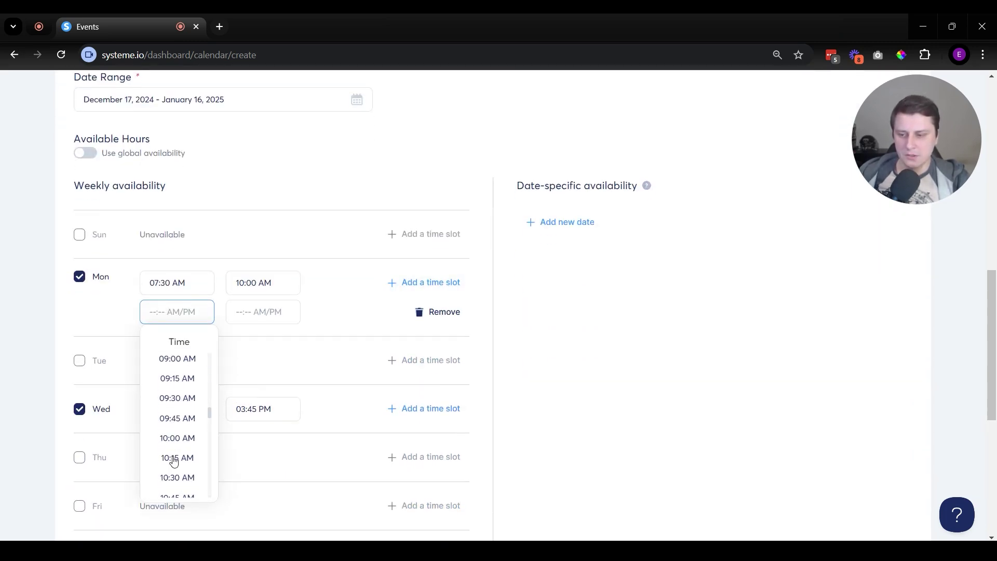
left_click(176, 432)
left_click(286, 318)
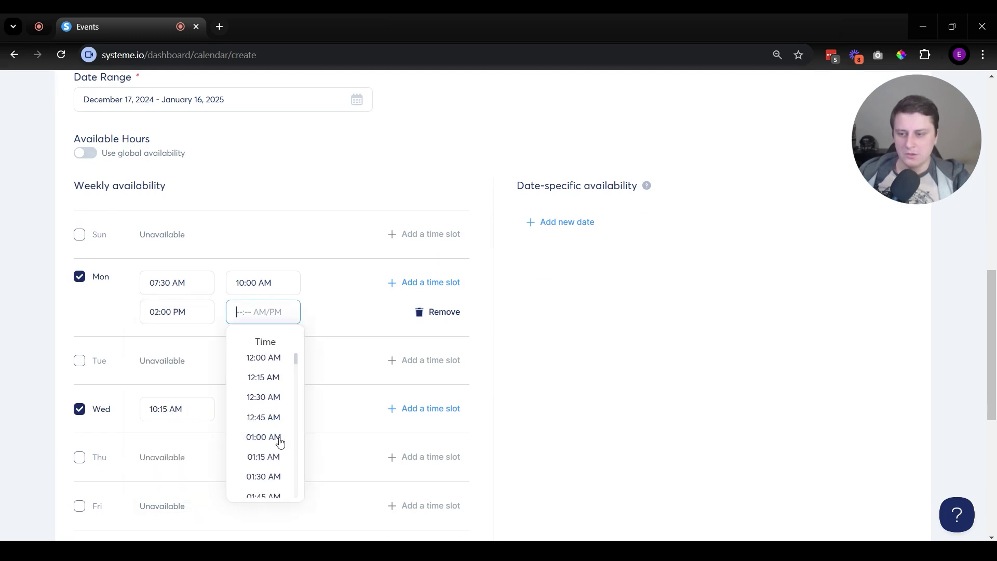
scroll(277, 441, "down", 14)
scroll(275, 443, "down", 12)
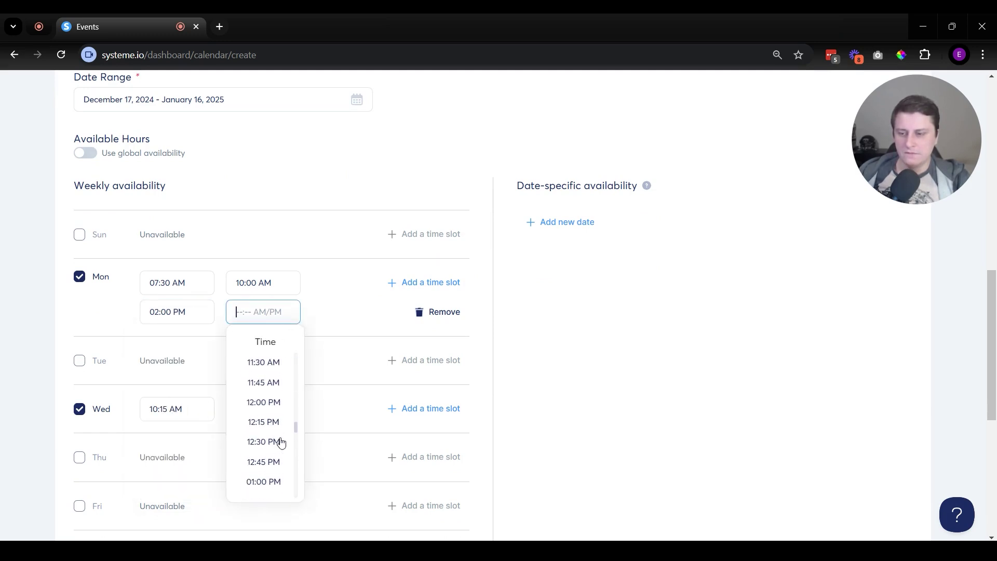
left_click(263, 411)
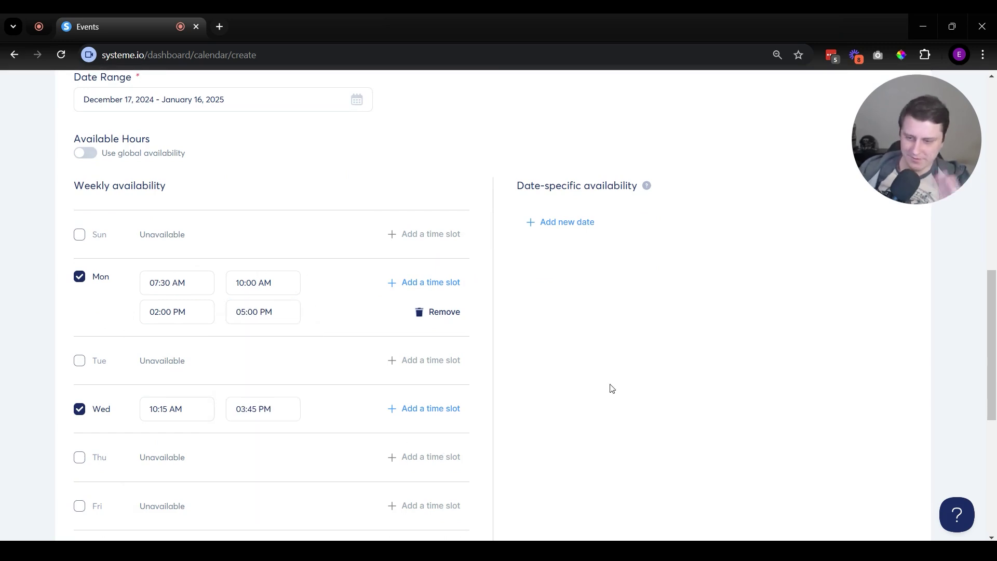
scroll(612, 388, "down", 3)
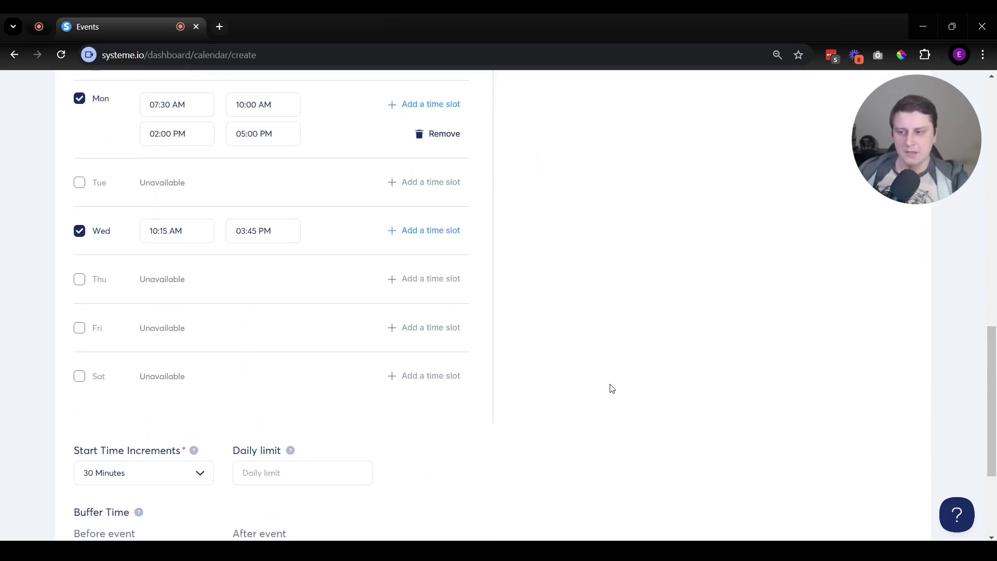
scroll(612, 388, "up", 2)
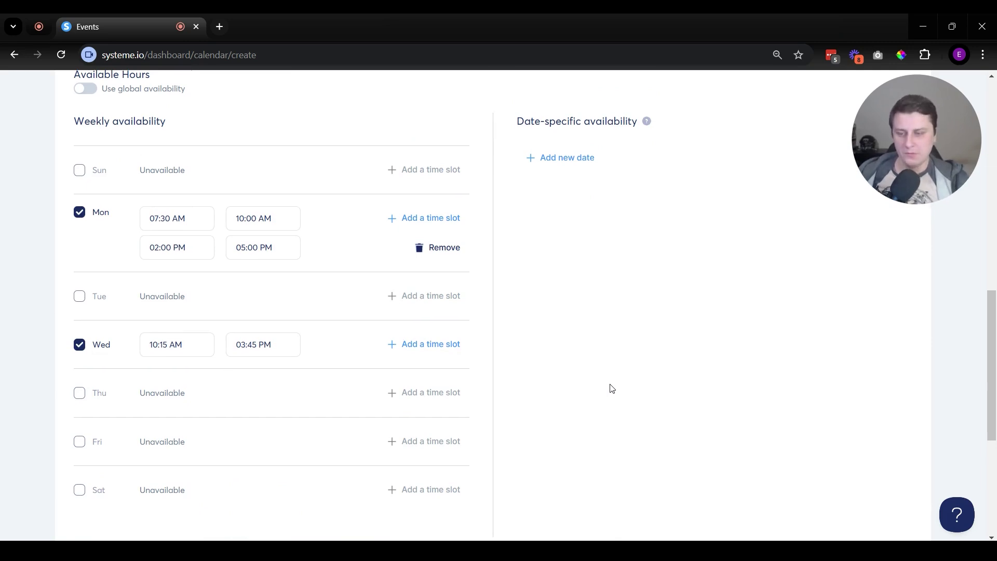
scroll(612, 382, "up", 13)
scroll(582, 406, "down", 7)
Step: Add a date-specific availability row dated December 24, 2024
scroll(581, 406, "down", 5)
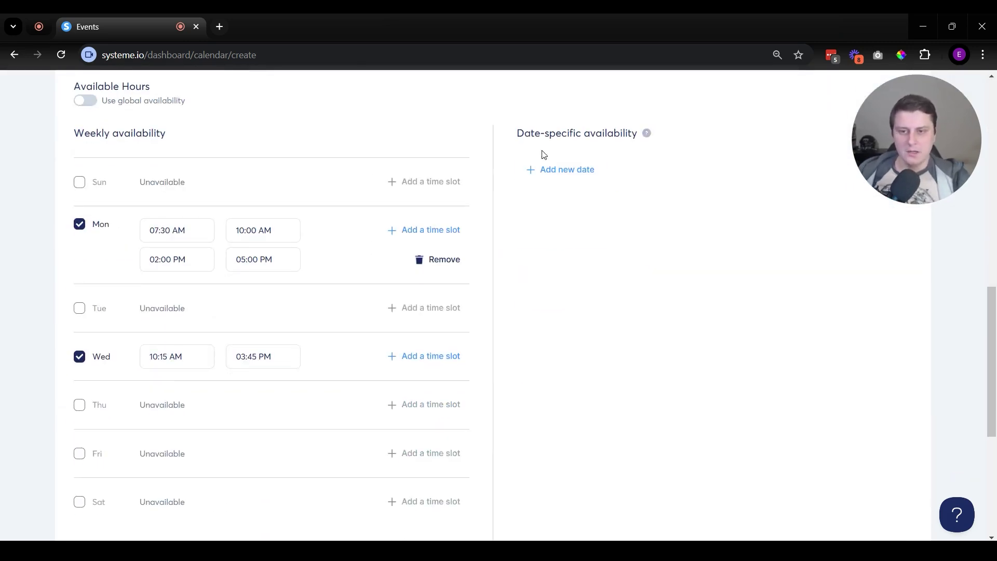
left_click_drag(518, 134, 646, 133)
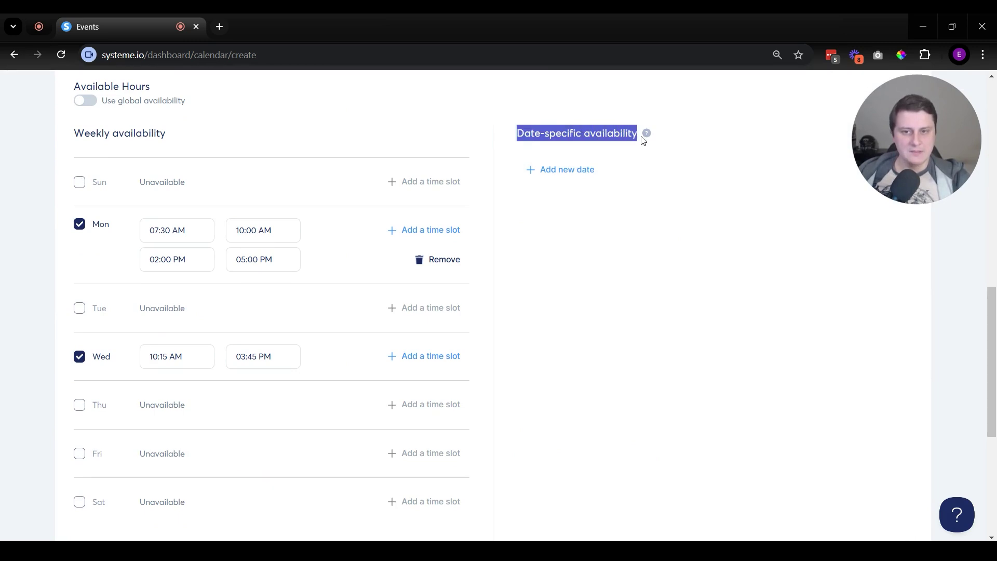
left_click(648, 140)
mouse_move(648, 140)
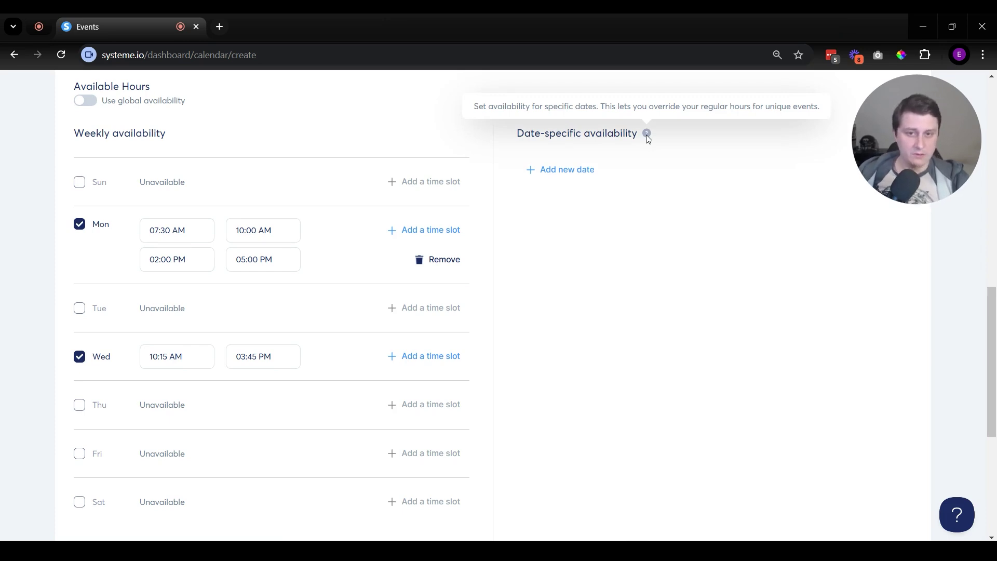
scroll(540, 214, "up", 4)
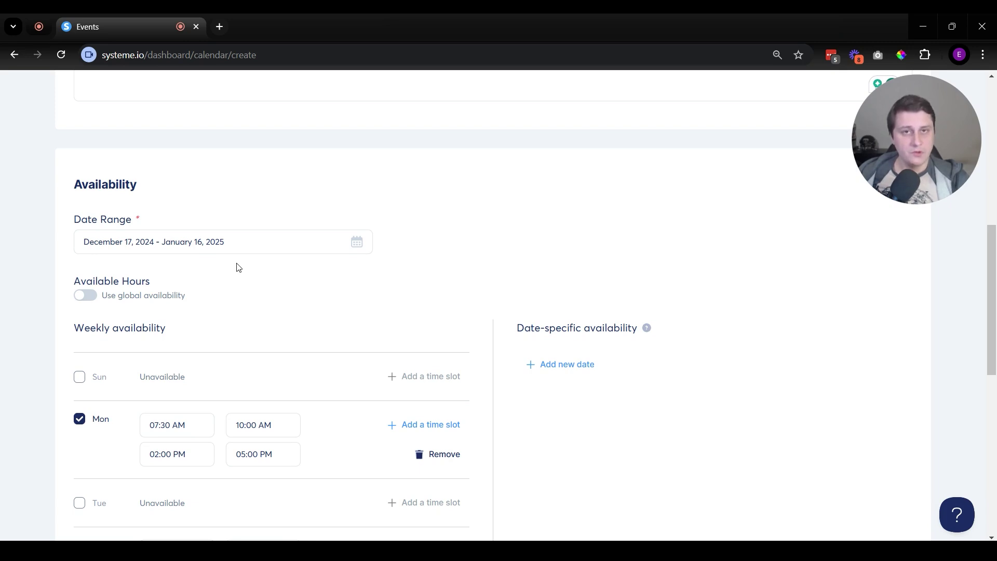
scroll(464, 251, "down", 1)
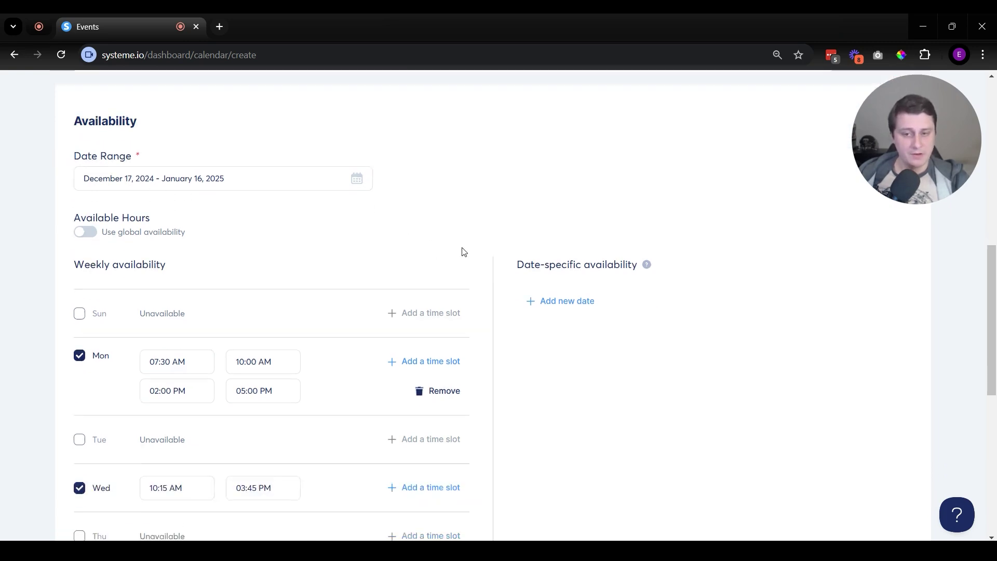
scroll(464, 252, "down", 1)
left_click(566, 235)
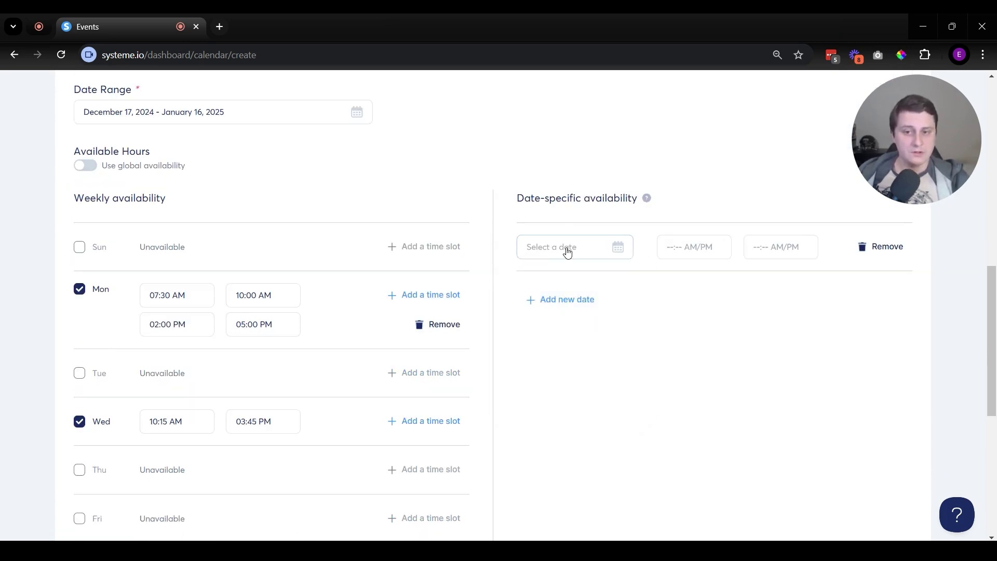
left_click(568, 252)
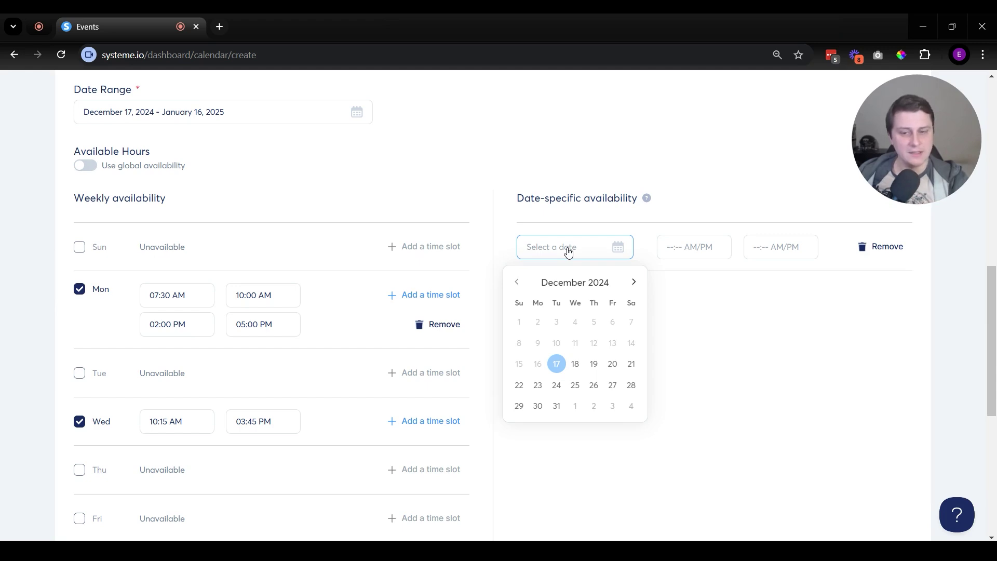
left_click(557, 389)
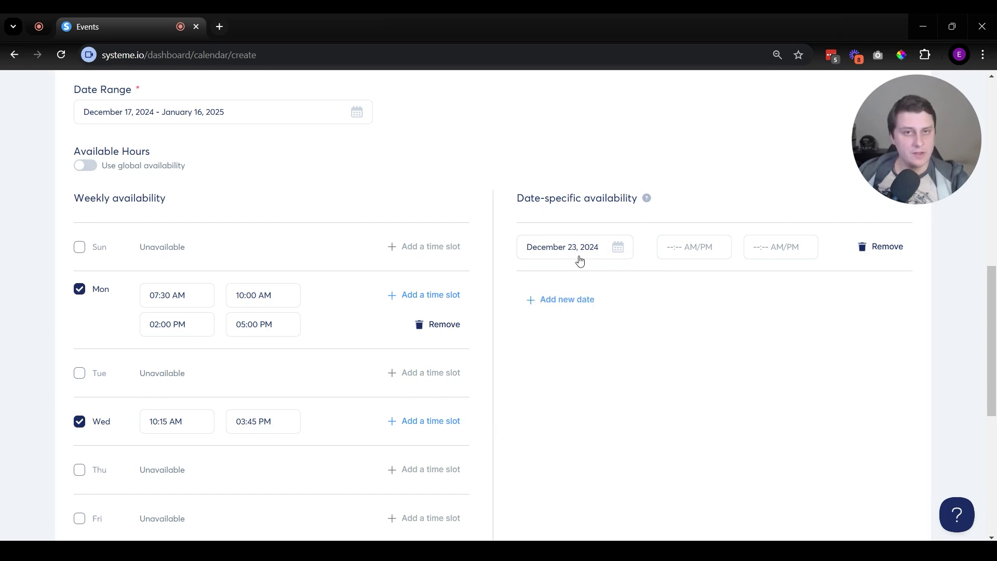
left_click(595, 245)
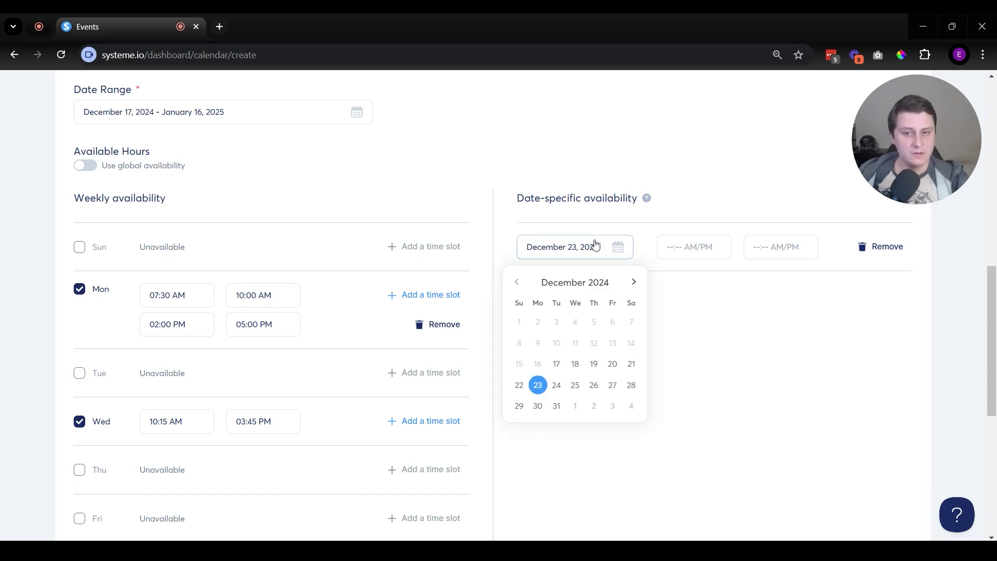
left_click(573, 389)
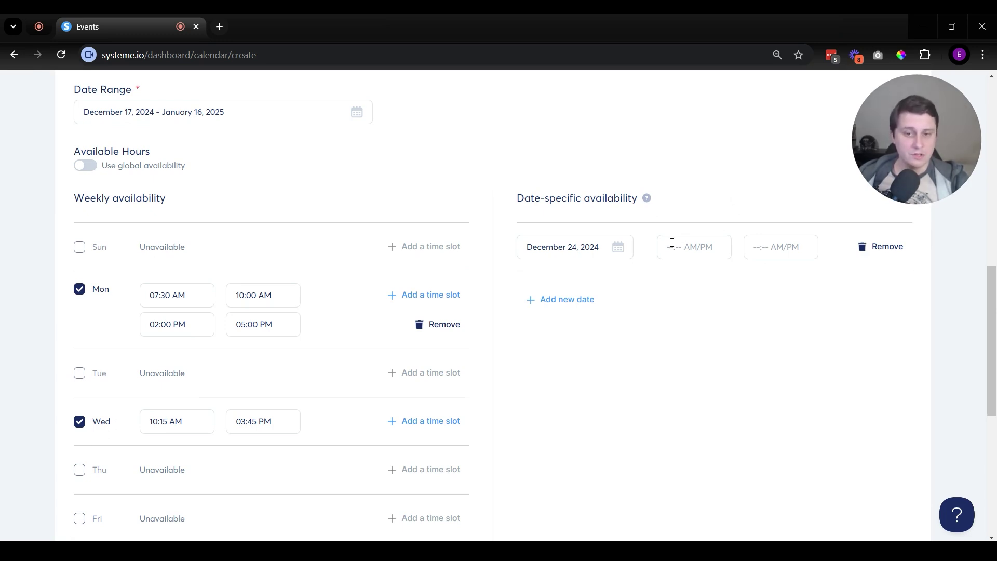
Step: Set the December 24 slot to run from 01:15 AM to 01:30 AM
left_click(691, 247)
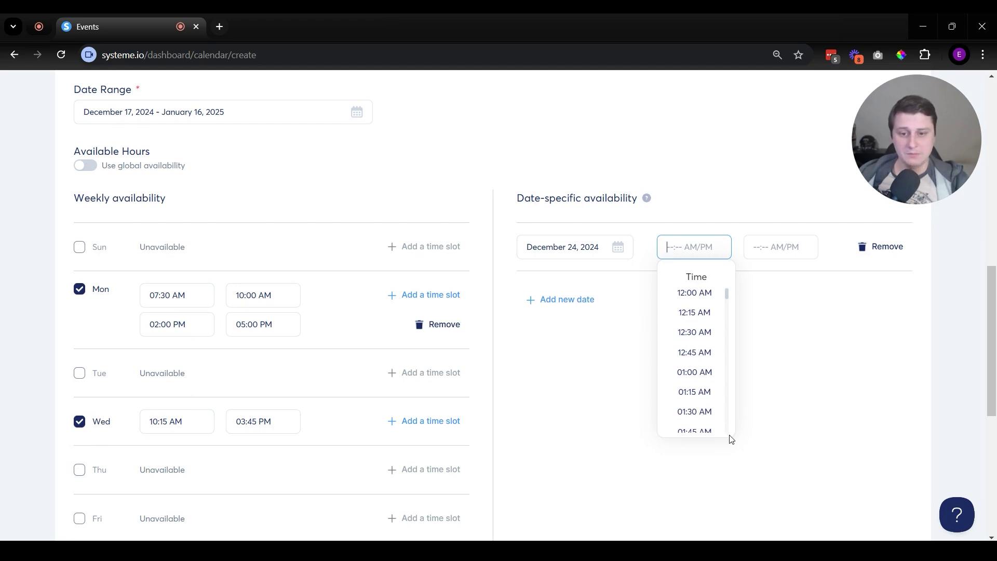
left_click(695, 393)
left_click(786, 251)
left_click(781, 411)
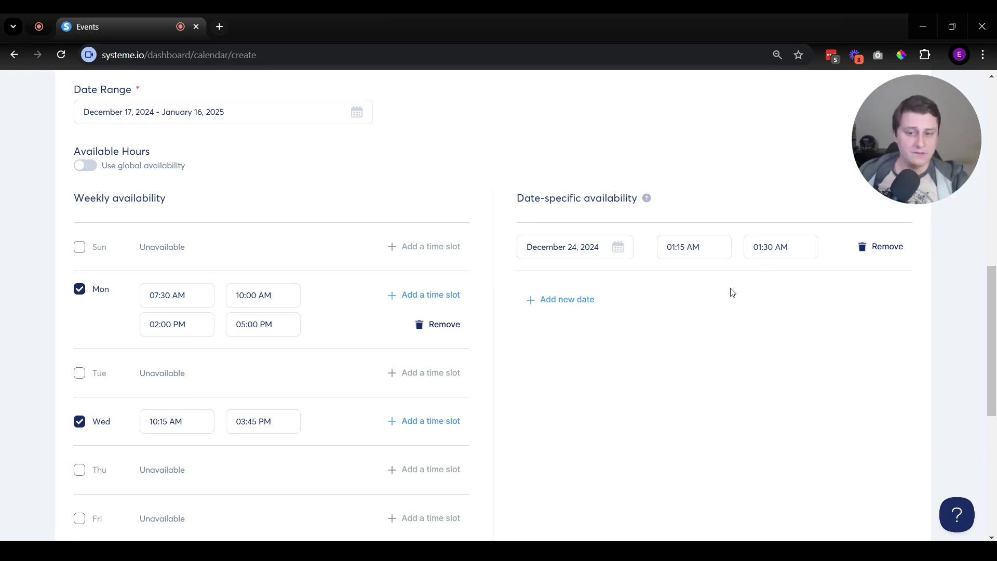
scroll(732, 292, "up", 8)
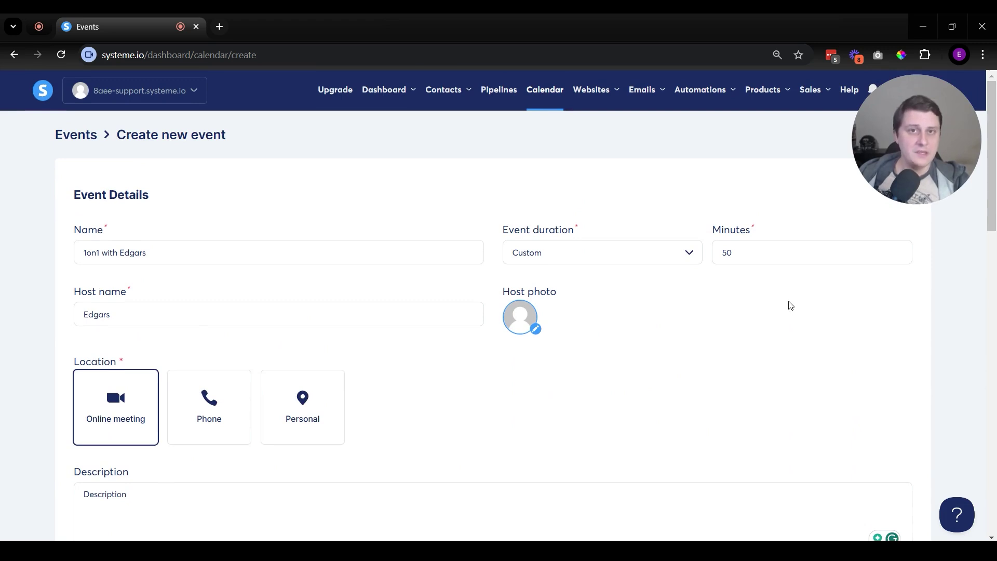
Step: Add an extra empty date-specific row, then remove it again
scroll(774, 309, "down", 8)
scroll(831, 433, "down", 1)
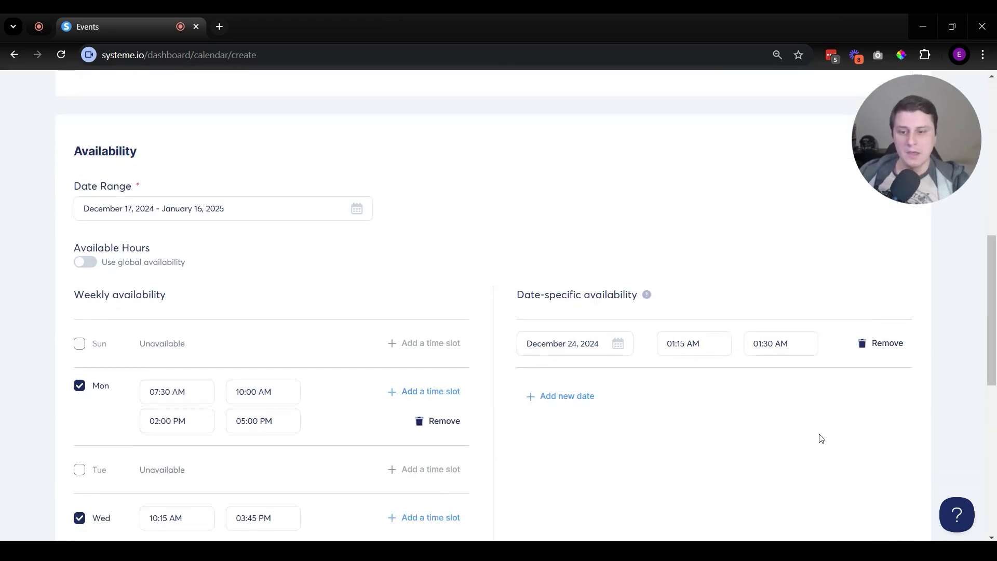
scroll(821, 439, "down", 2)
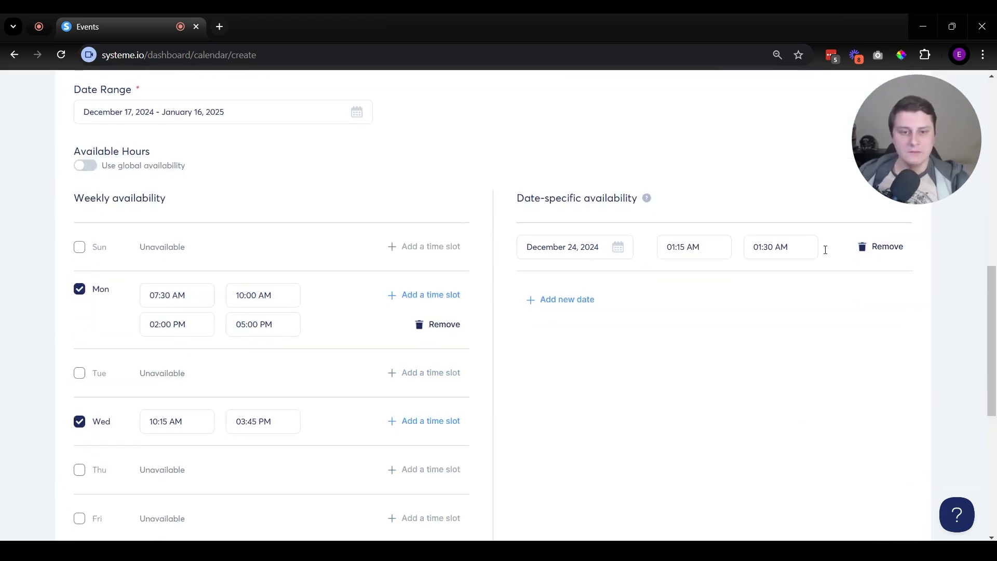
left_click(571, 302)
left_click(868, 294)
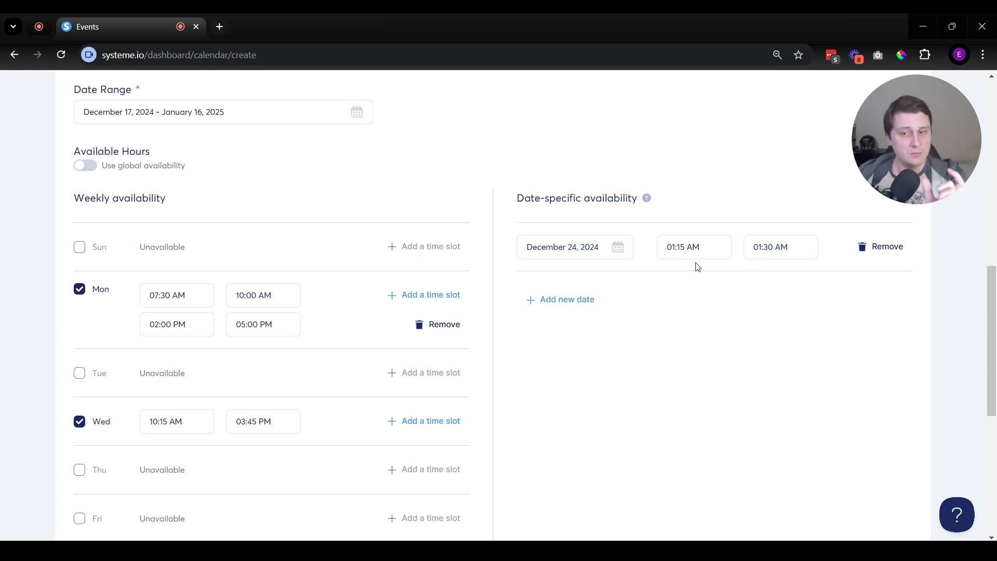
Step: Change the date-specific slot's date to December 25, 2024
left_click(598, 253)
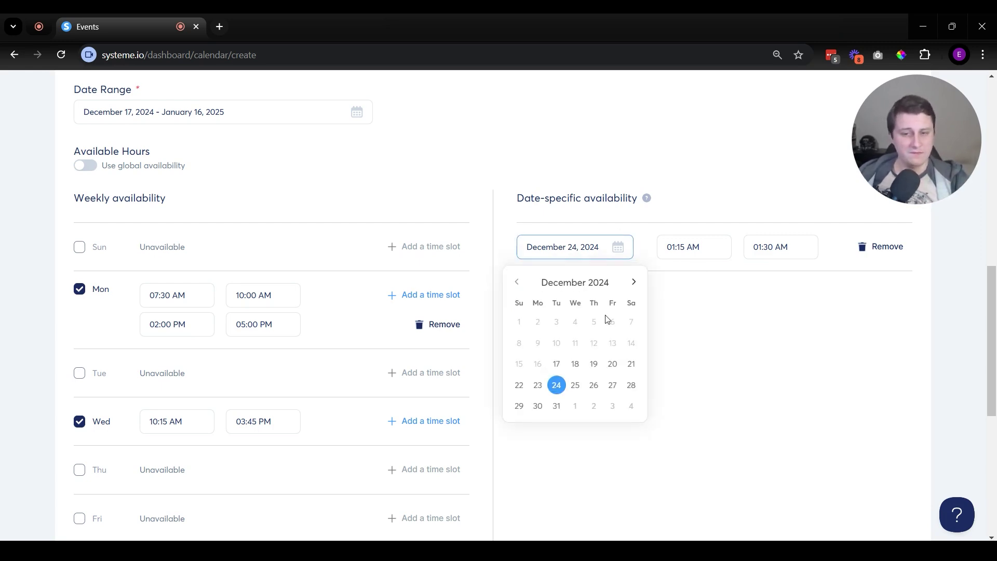
left_click(708, 439)
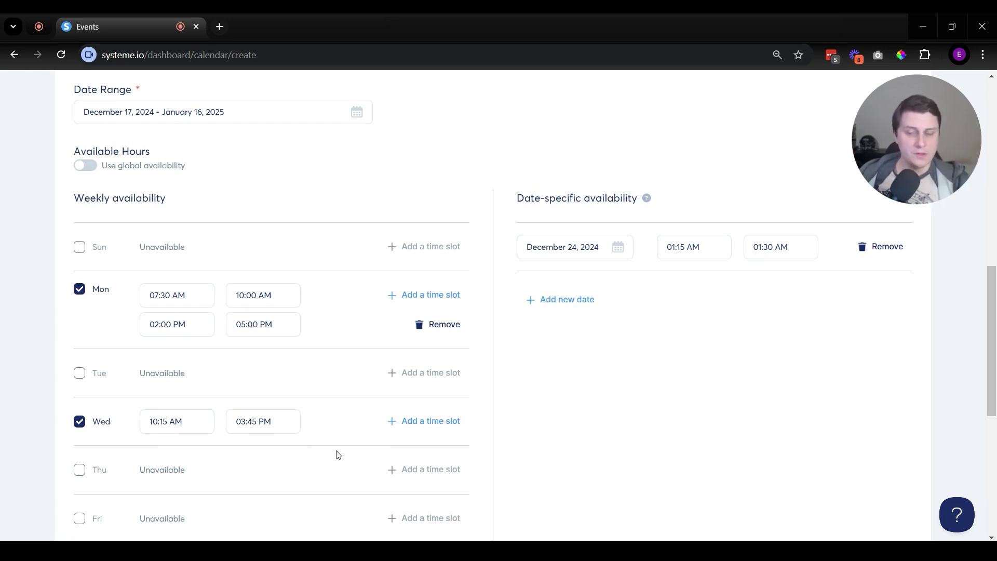
left_click(605, 251)
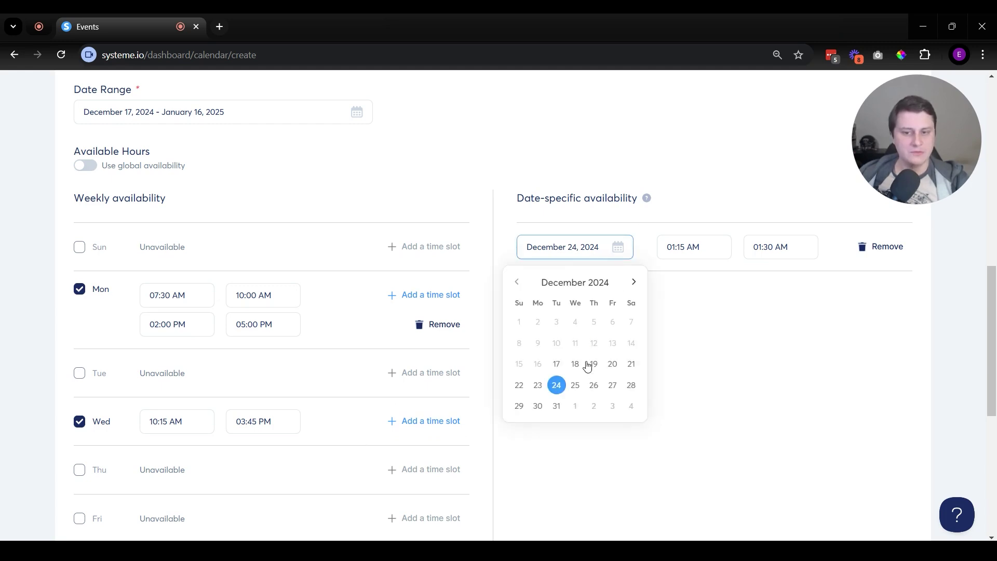
left_click(574, 386)
left_click(601, 245)
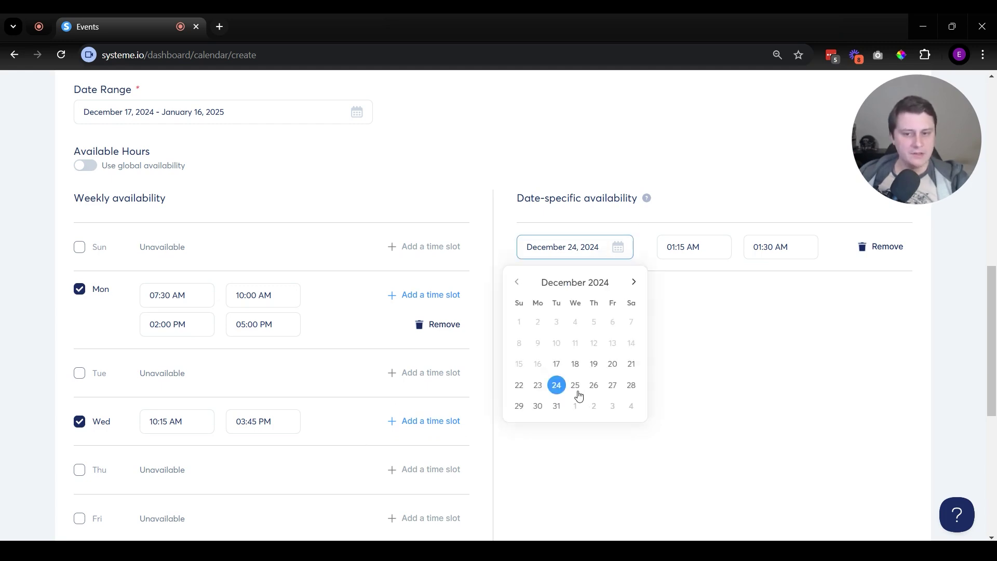
left_click(578, 392)
left_click(606, 255)
left_click(578, 385)
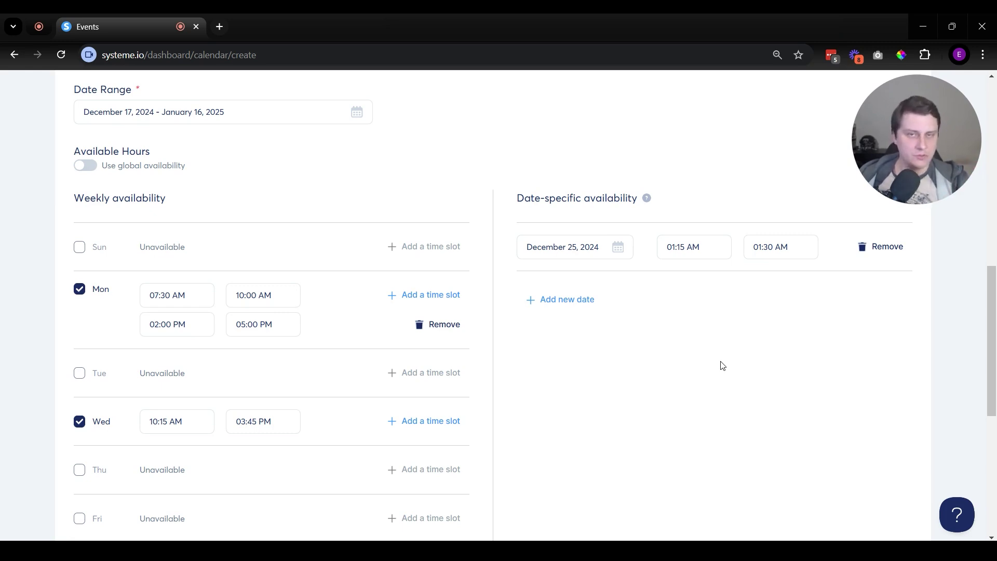
scroll(732, 367, "down", 4)
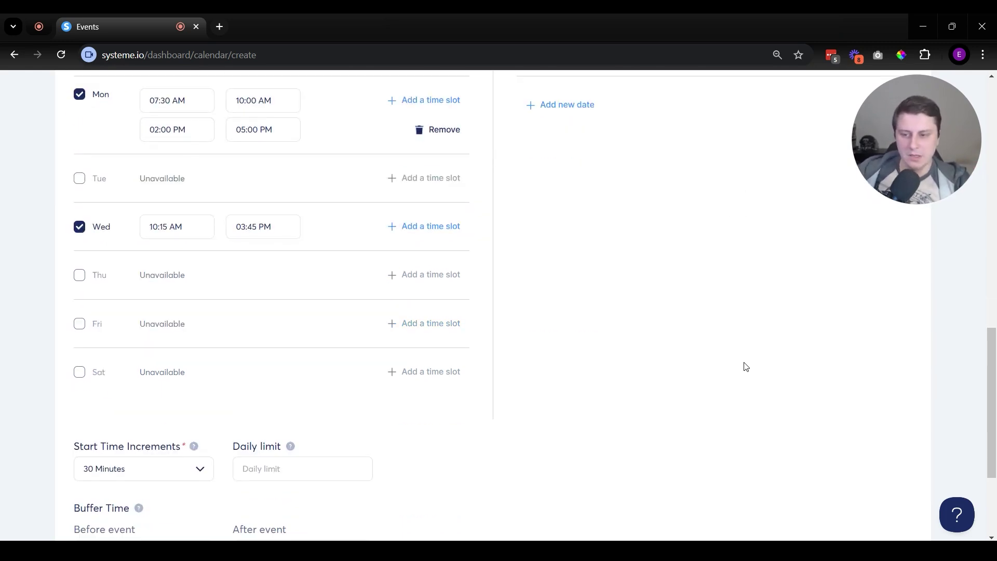
Step: Set Start Time Increments to 60 Minutes
scroll(678, 250, "down", 4)
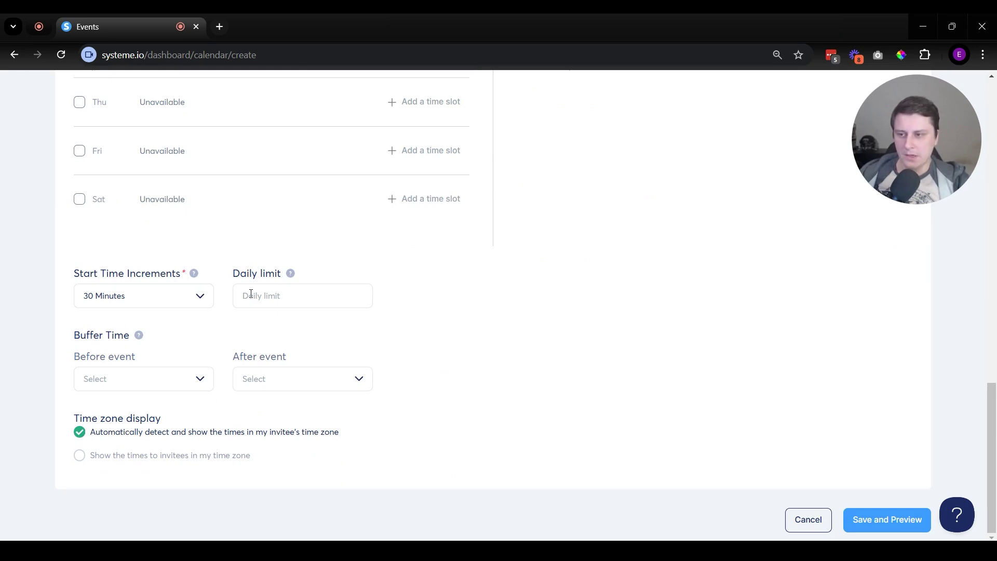
mouse_move(195, 277)
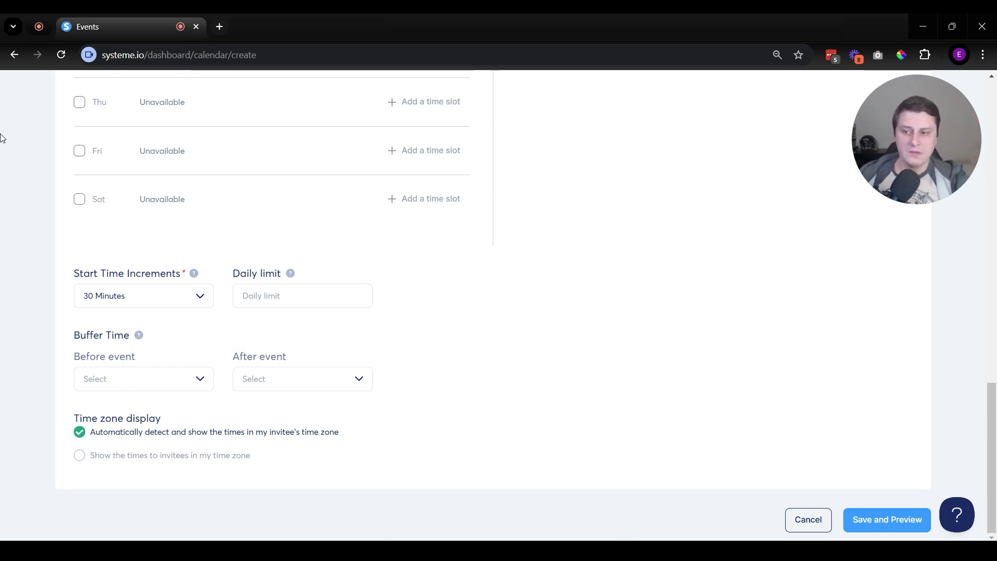
left_click(175, 301)
scroll(177, 377, "down", 1)
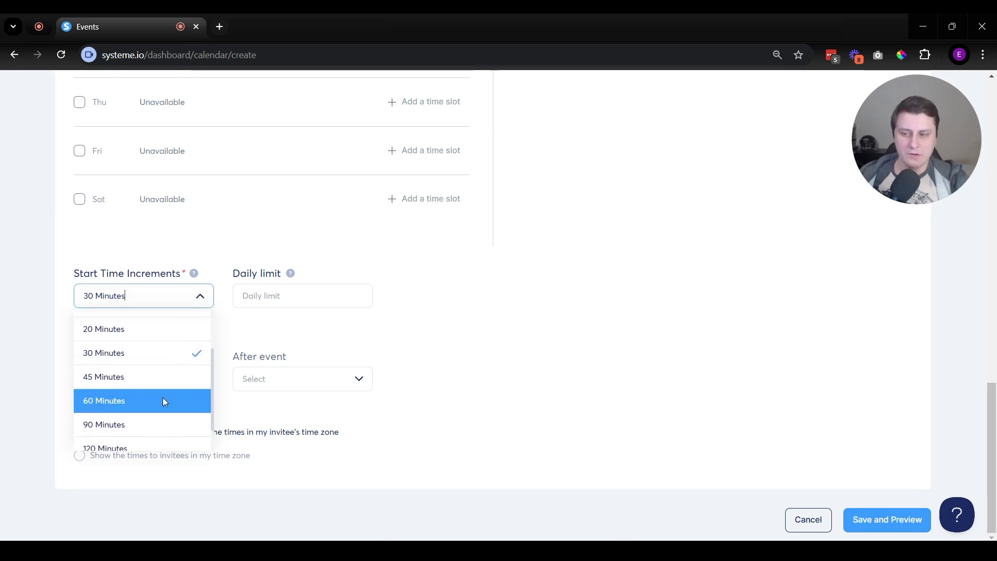
left_click(163, 398)
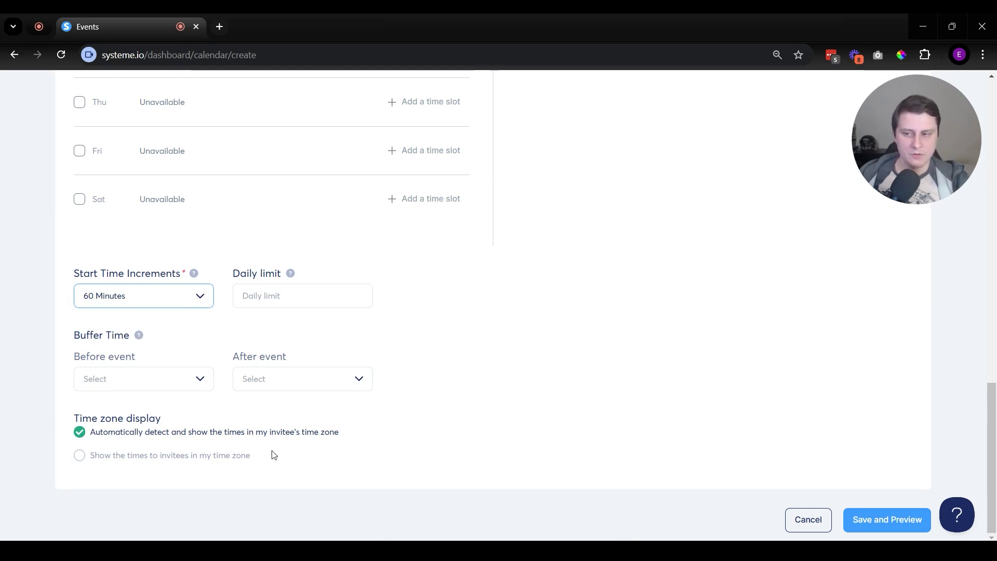
left_click(156, 294)
scroll(142, 340, "up", 1)
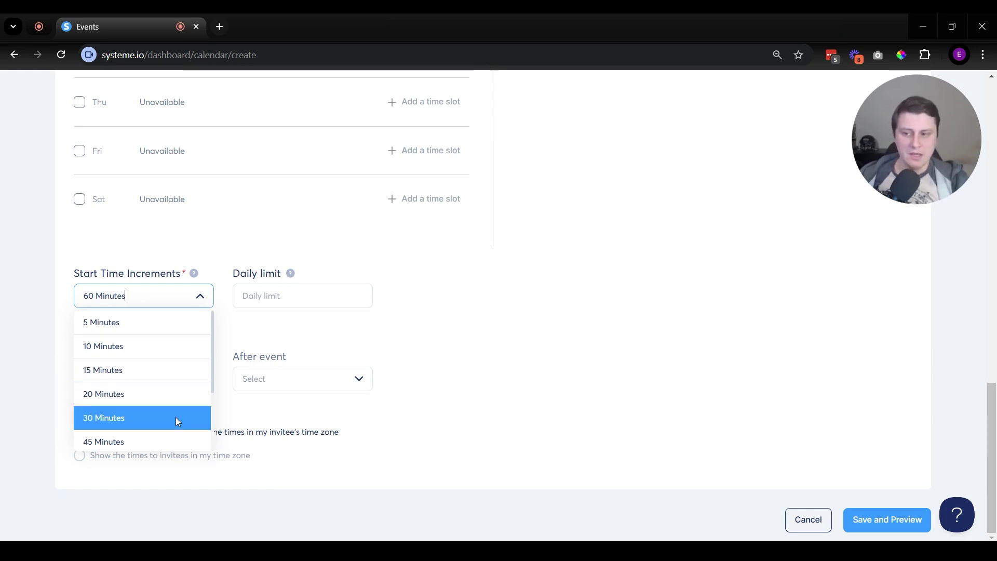
scroll(176, 417, "down", 3)
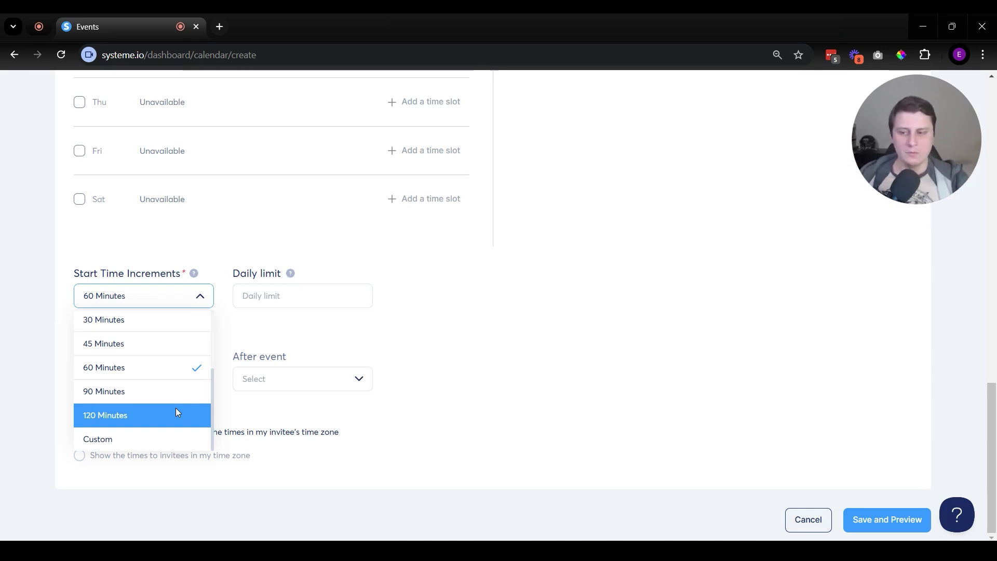
left_click(472, 382)
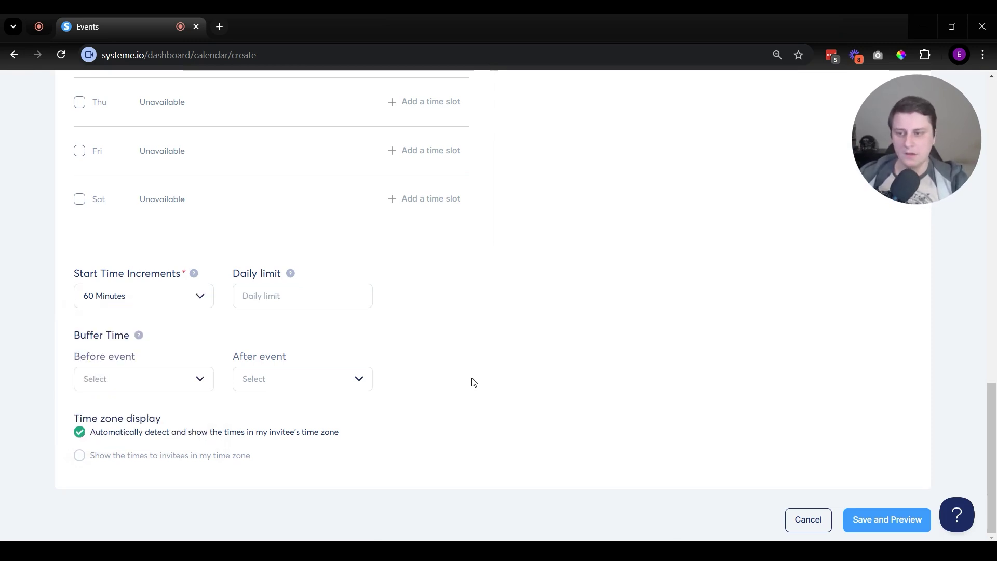
Step: Set the daily booking limit to 3, keeping the 60-minute increments
left_click(296, 289)
type("3")
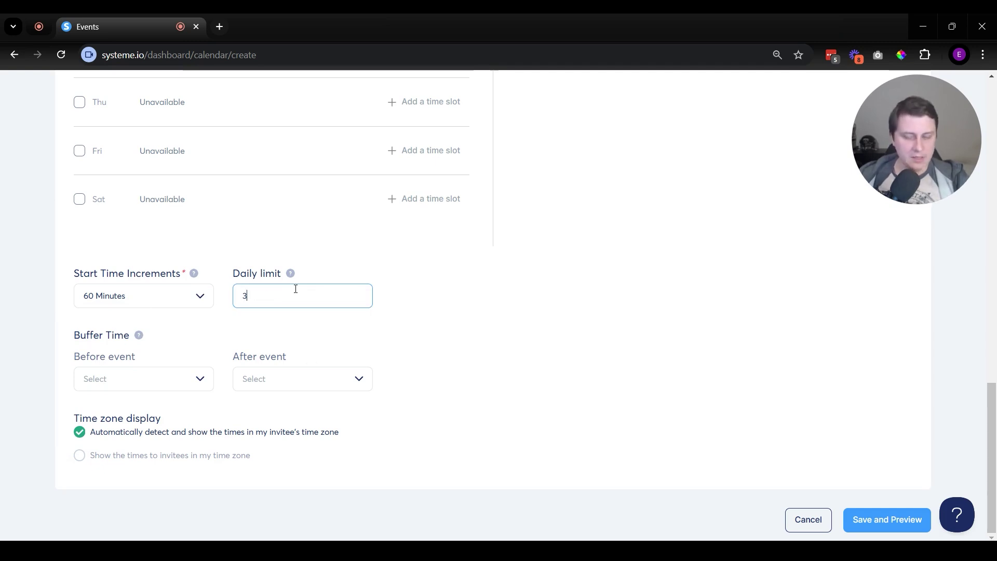
left_click(380, 314)
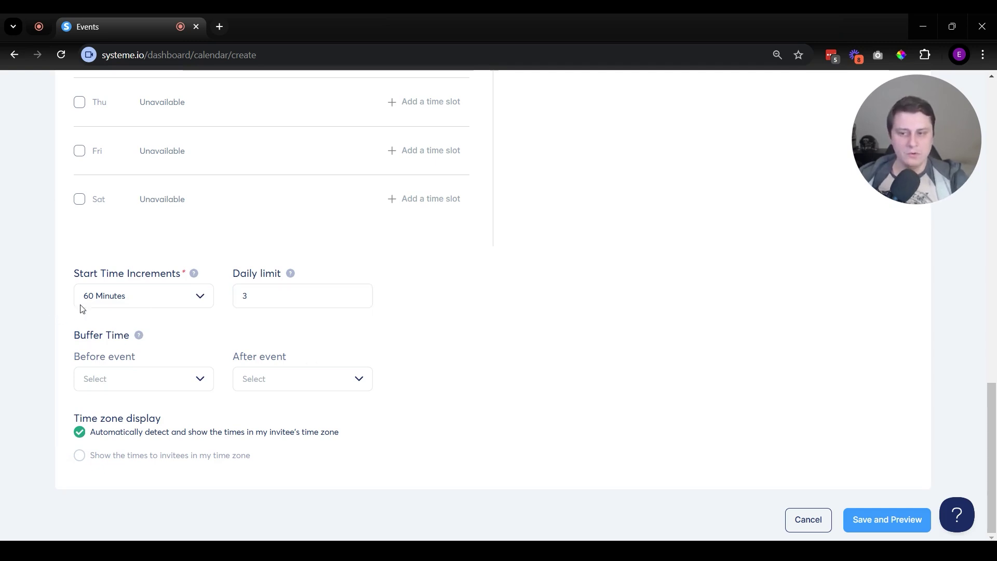
left_click(136, 300)
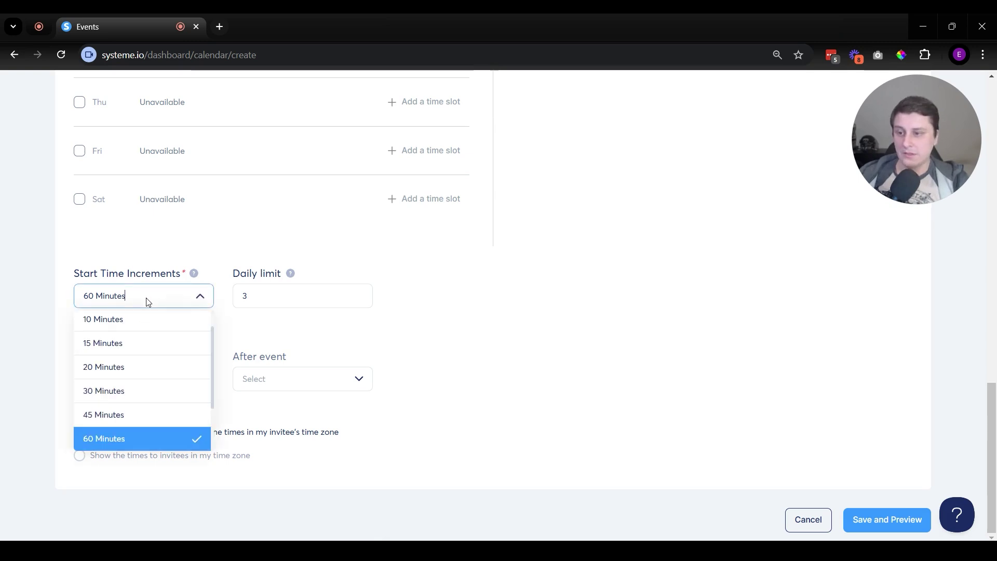
scroll(172, 440, "down", 1)
scroll(192, 439, "up", 2)
left_click(164, 298)
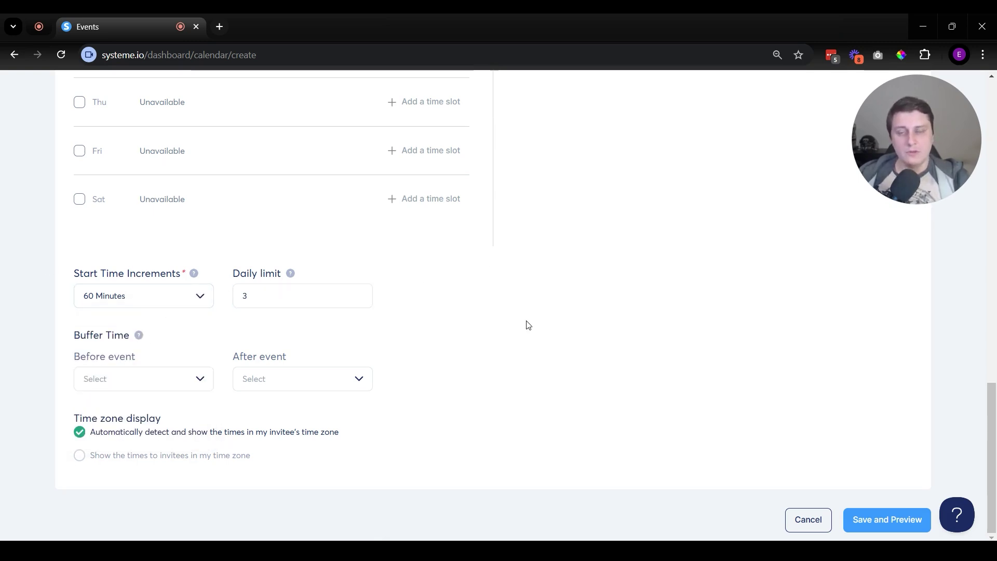
left_click(190, 383)
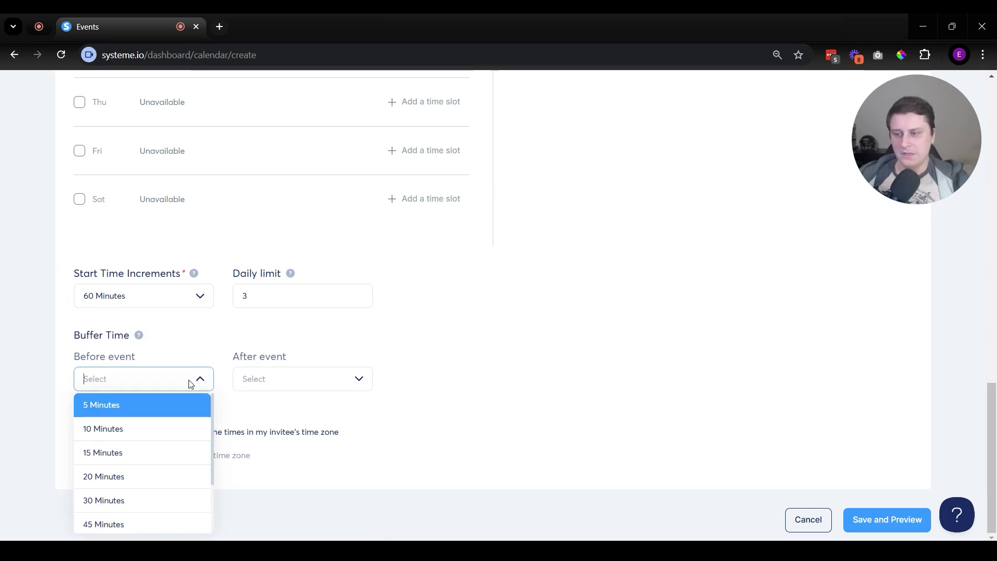
Step: Set the after-event buffer to 10 Minutes, trying 15 Minutes before the event
left_click(638, 417)
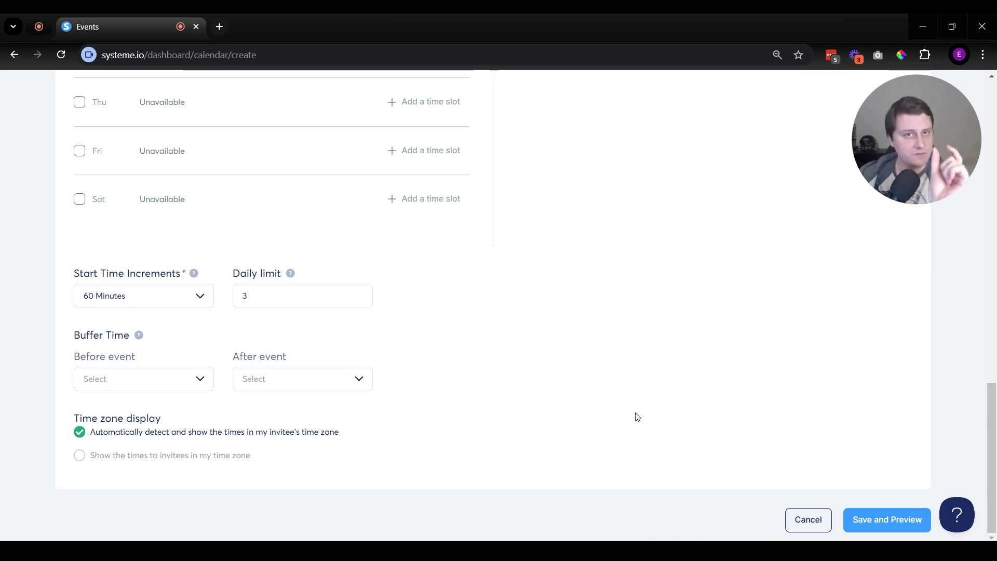
left_click(99, 379)
left_click(189, 451)
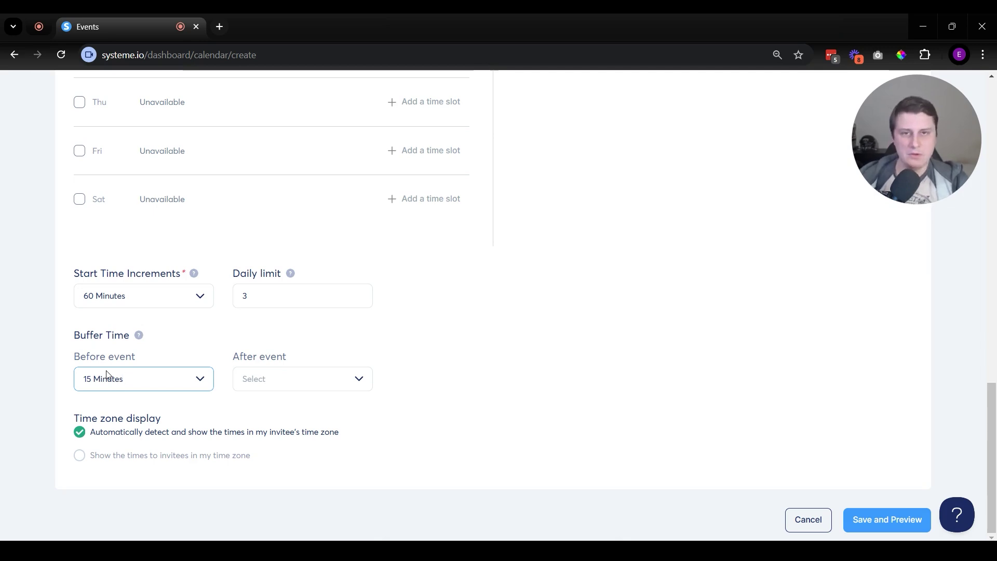
left_click(128, 384)
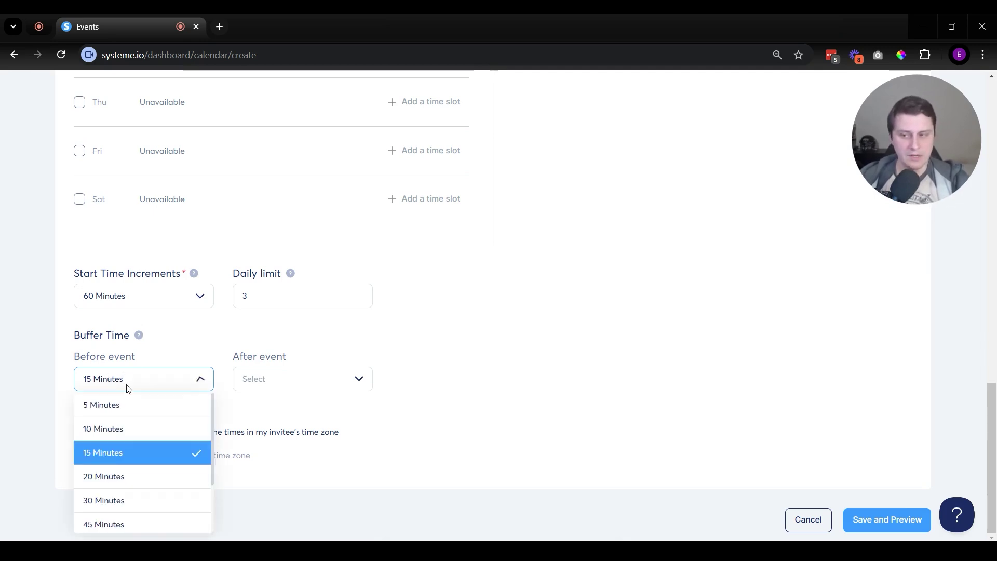
scroll(176, 498, "down", 3)
scroll(147, 436, "up", 5)
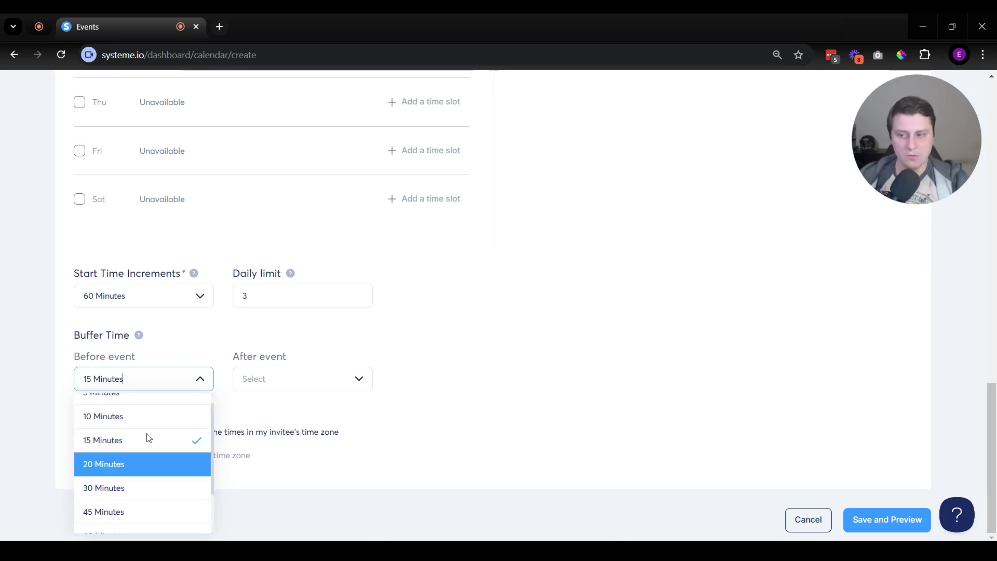
scroll(501, 452, "down", 3)
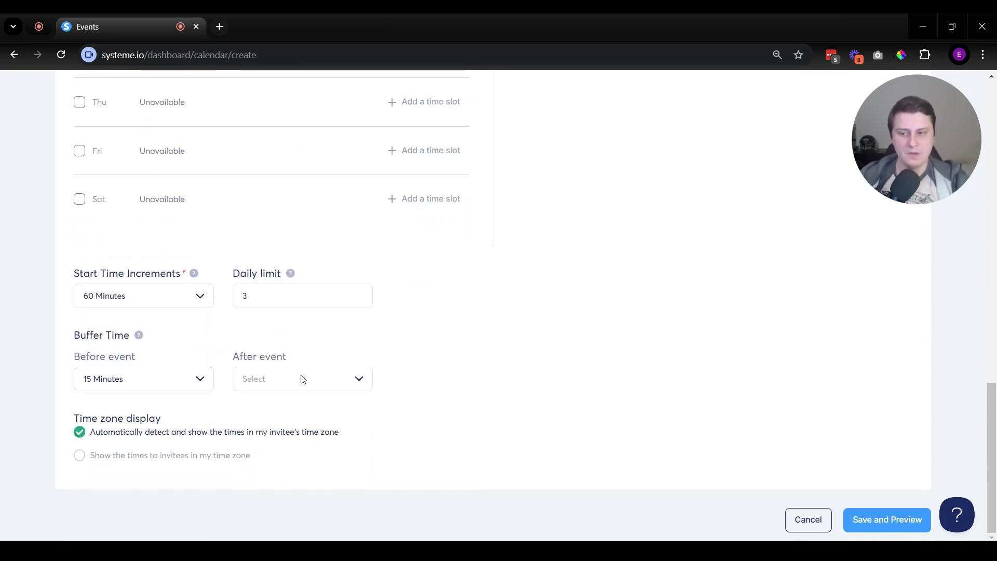
left_click(307, 379)
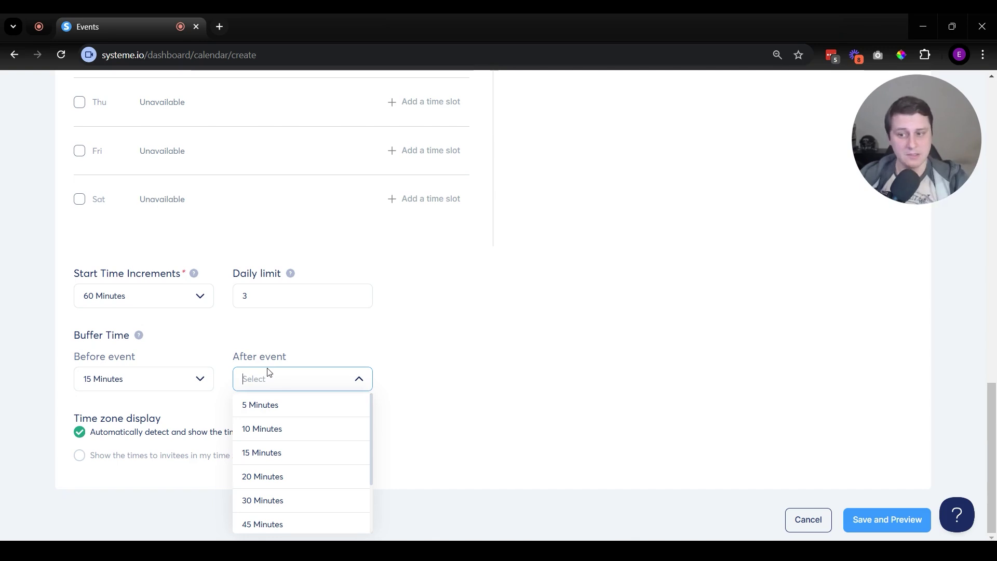
left_click(262, 429)
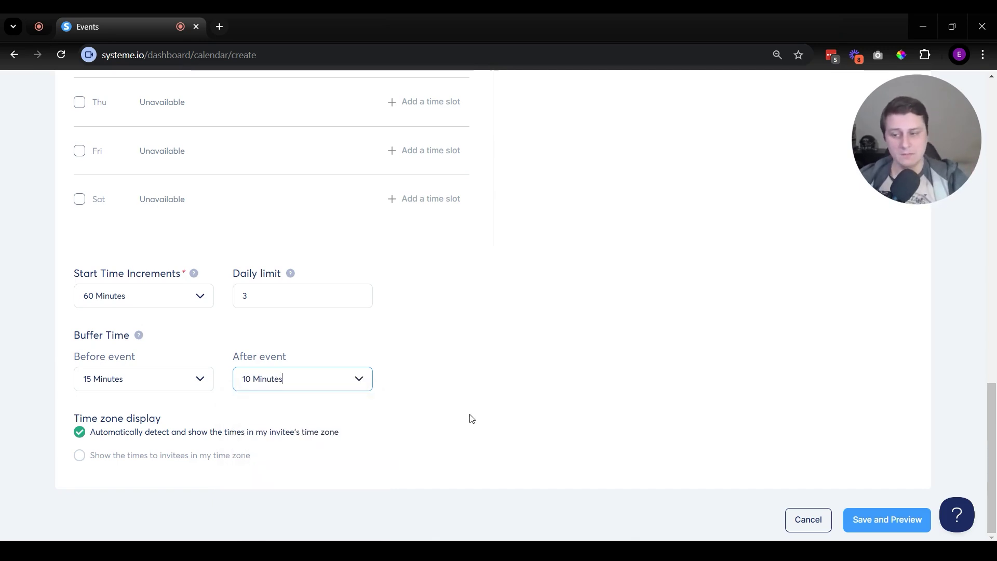
Step: Change the before-event buffer to 5 Minutes
key("shift+Tab")
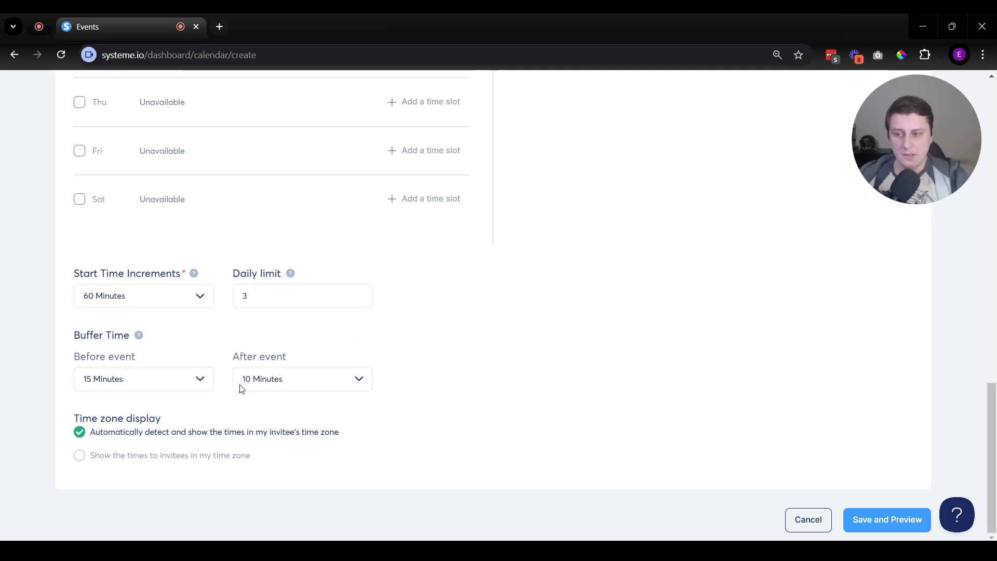
left_click(163, 388)
scroll(131, 471, "down", 2)
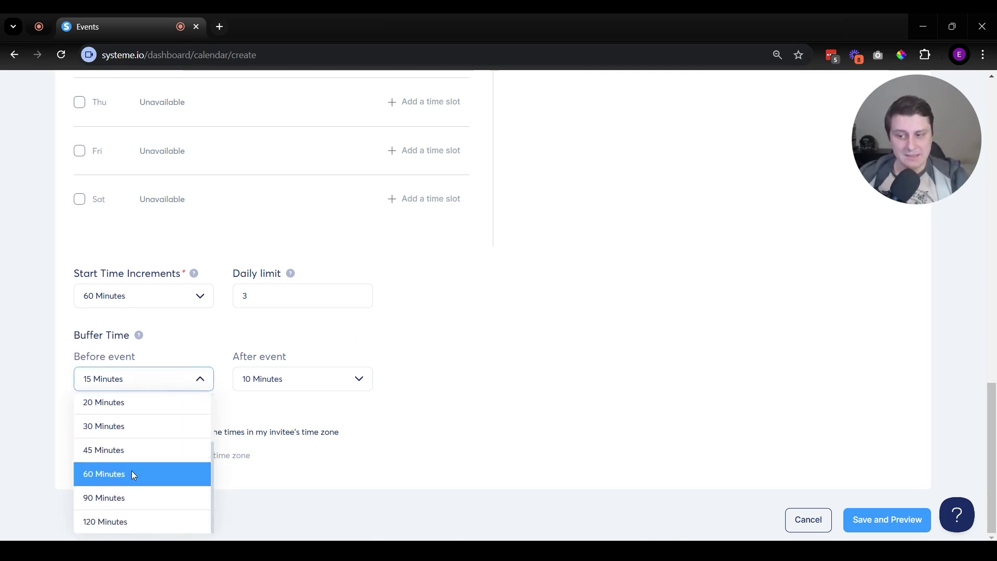
left_click(119, 519)
left_click(145, 387)
left_click(114, 403)
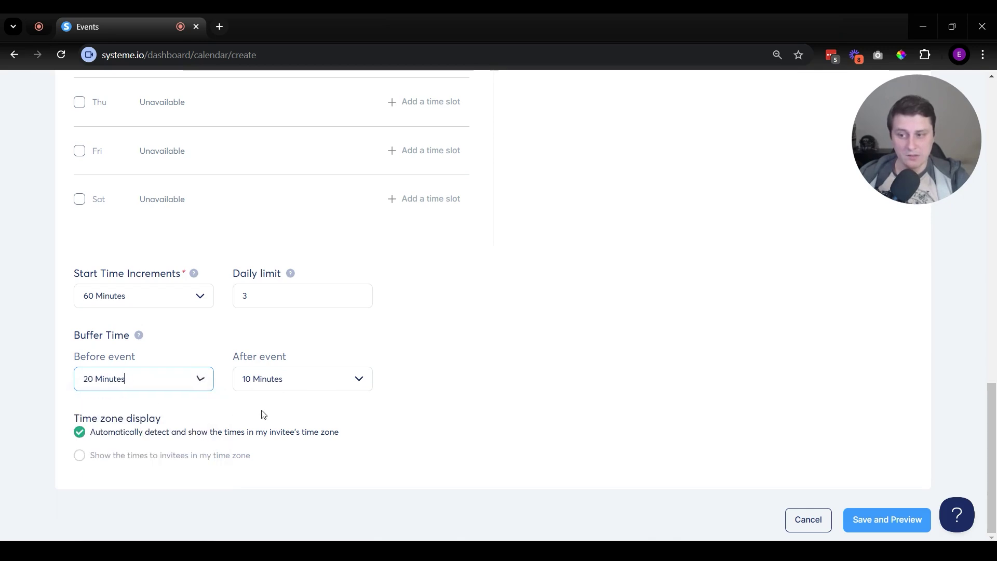
key("BackSpace")
key("BackSpace")
key("BackSpace")
key("BackSpace")
key("BackSpace")
key("BackSpace")
key("BackSpace")
key("BackSpace")
key("BackSpace")
key("BackSpace")
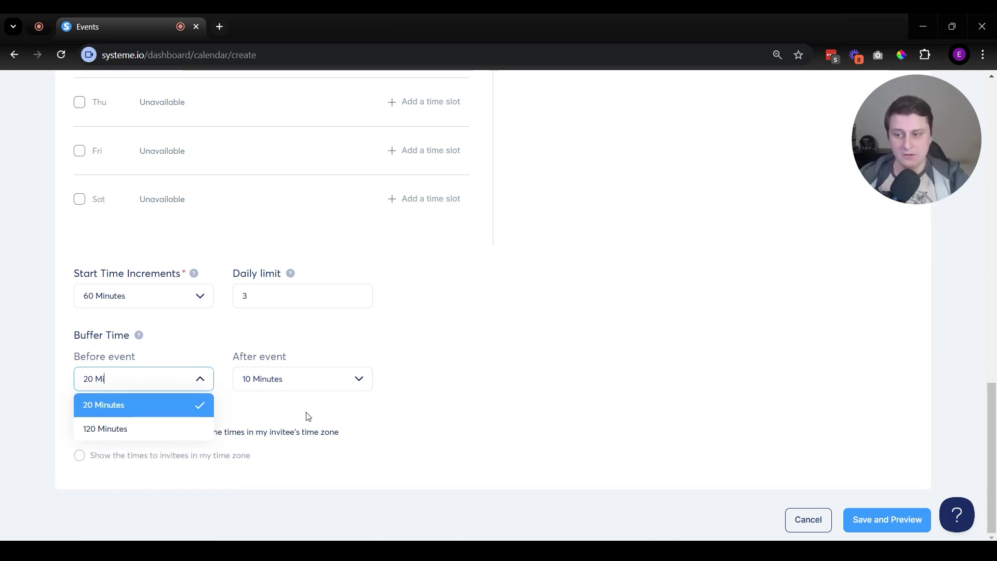
key("Return")
key("BackSpace")
key("BackSpace")
key("BackSpace")
key("BackSpace")
key("BackSpace")
key("BackSpace")
key("BackSpace")
key("BackSpace")
key("BackSpace")
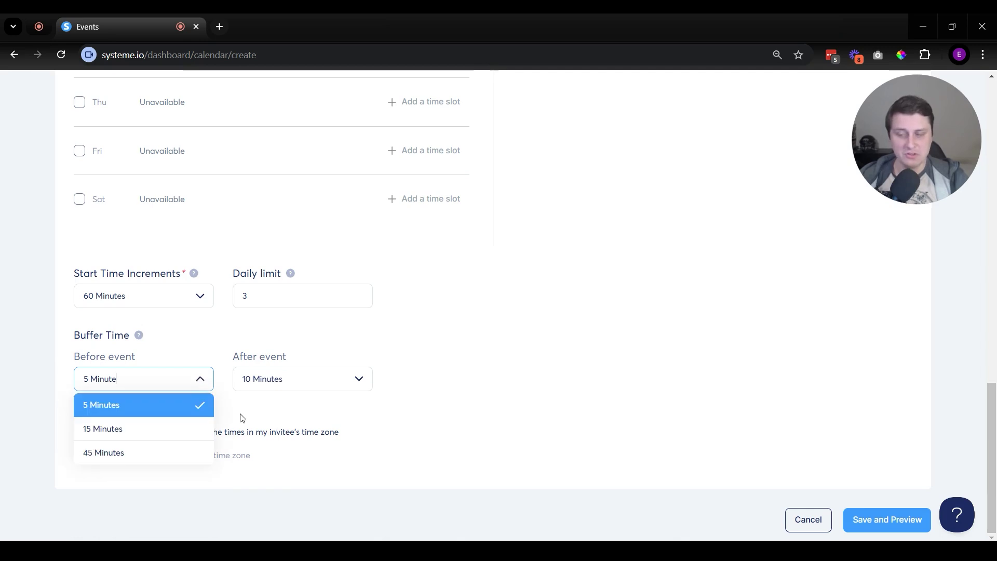
key("Return")
Step: Confirm the 5-minute before buffer is kept, then save the event and preview it
left_click(195, 382)
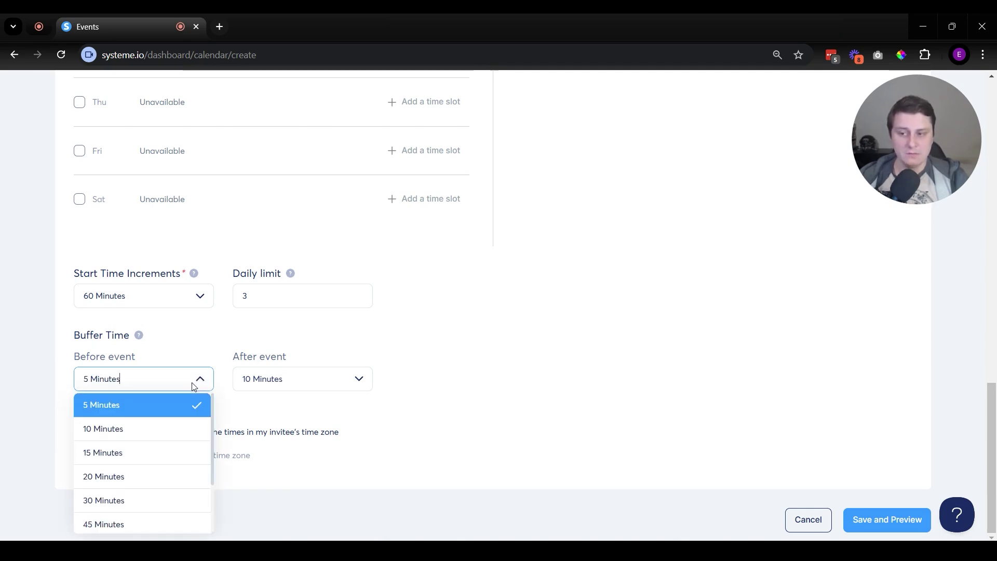
scroll(154, 434, "down", 2)
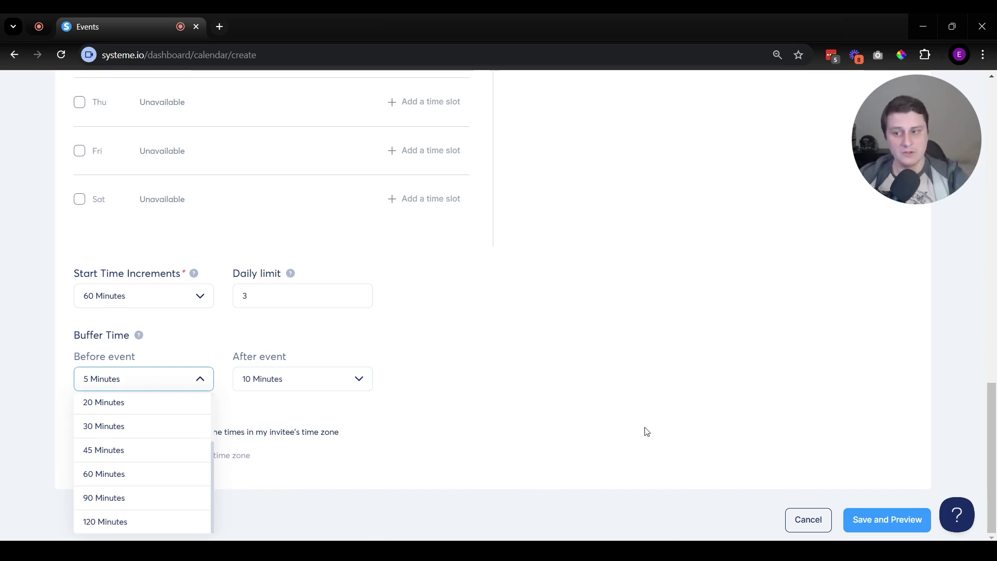
scroll(157, 417, "up", 3)
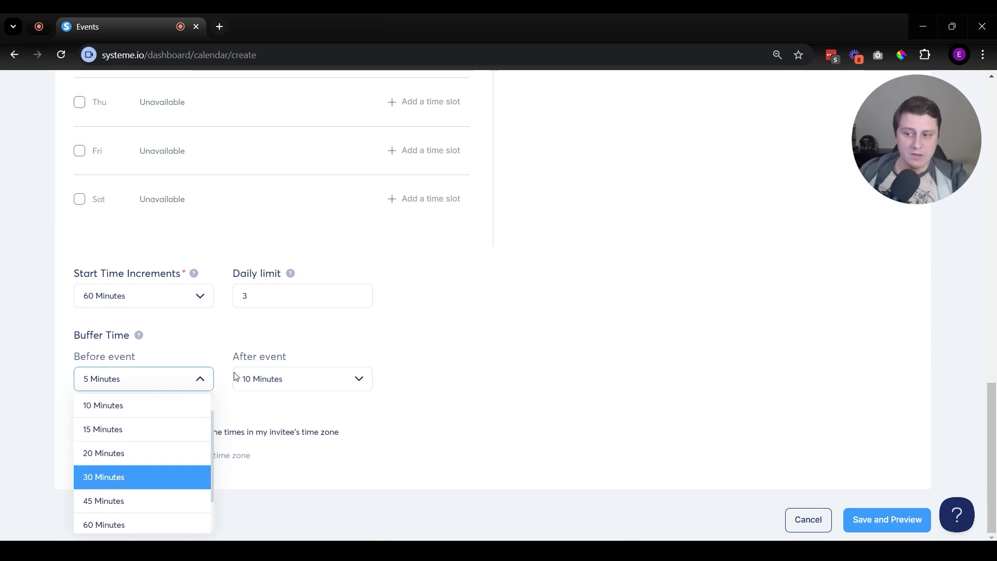
scroll(95, 410, "up", 3)
scroll(156, 400, "down", 3)
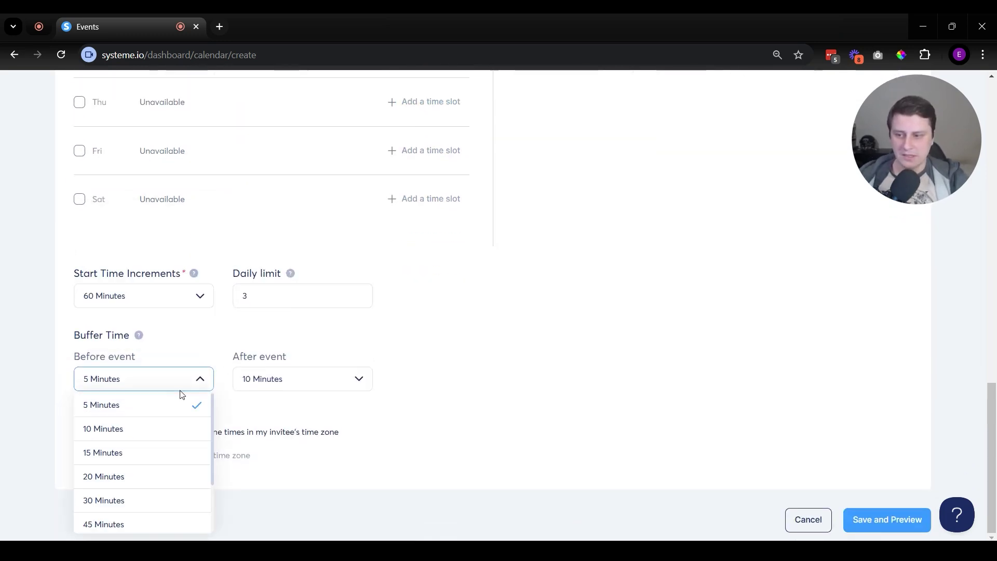
left_click(150, 410)
left_click(136, 381)
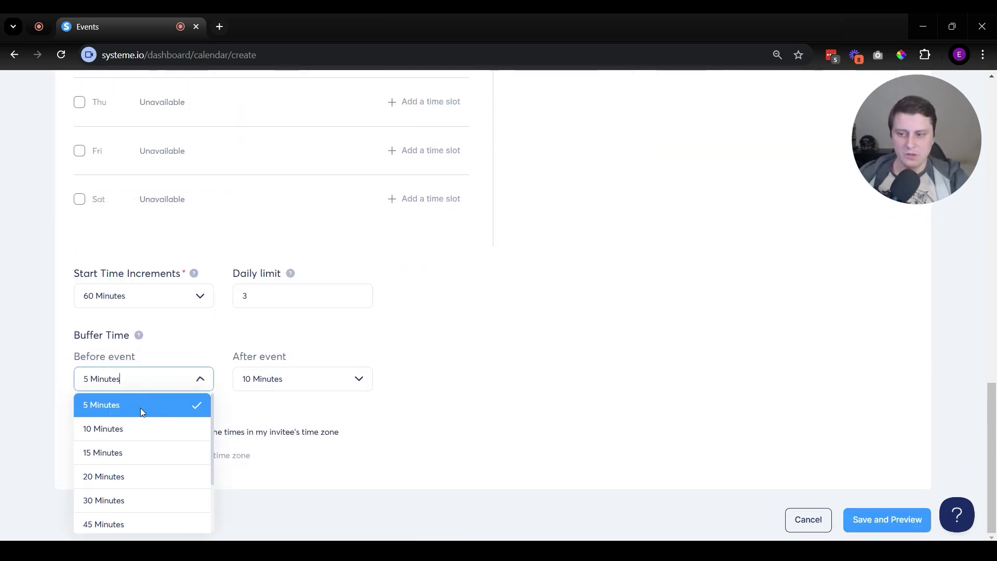
left_click(184, 409)
left_click(173, 385)
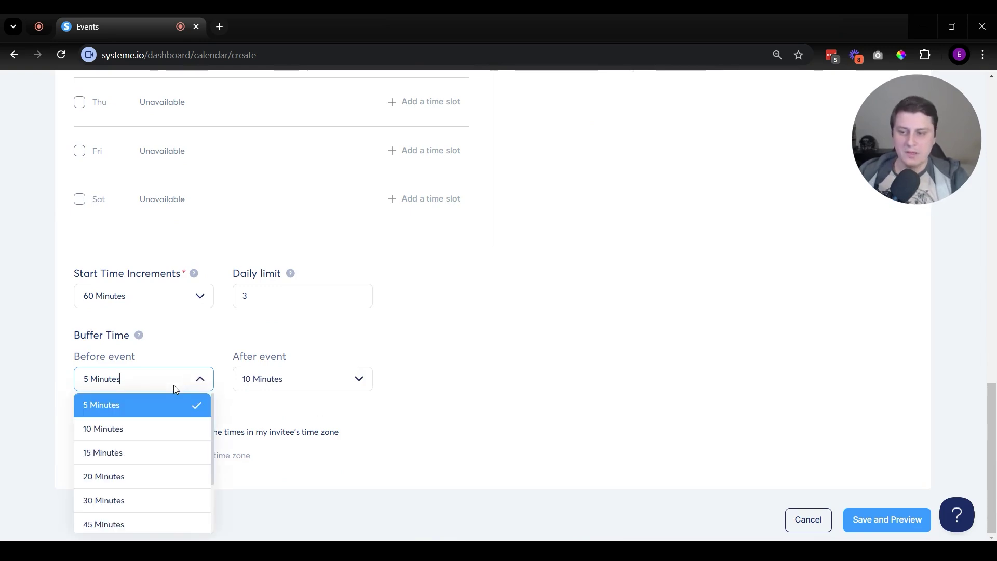
left_click(169, 385)
left_click(206, 377)
left_click(449, 395)
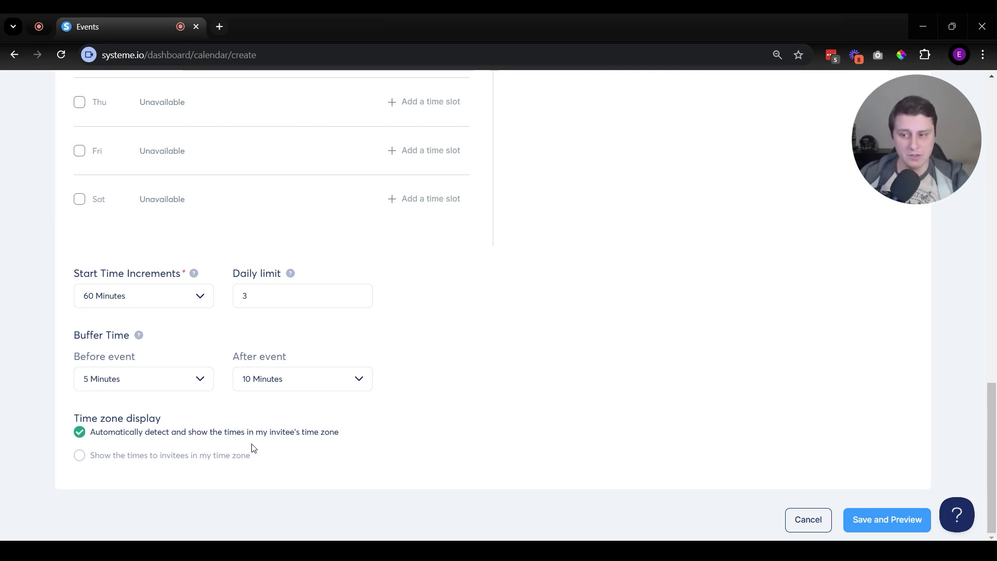
left_click(886, 520)
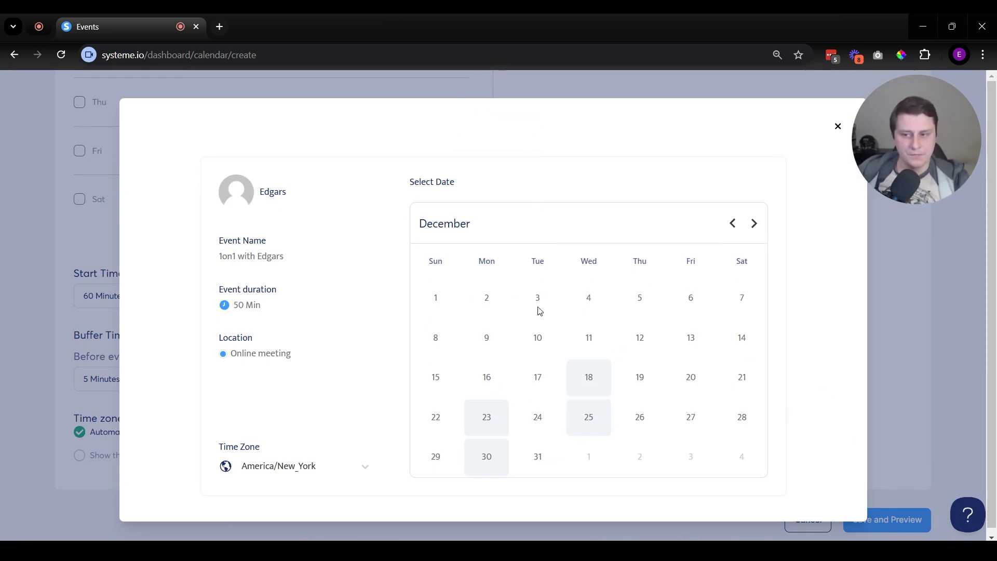
Step: Pick December 23 at 14:00 in the booking preview, then close the preview
left_click(498, 414)
left_click(717, 224)
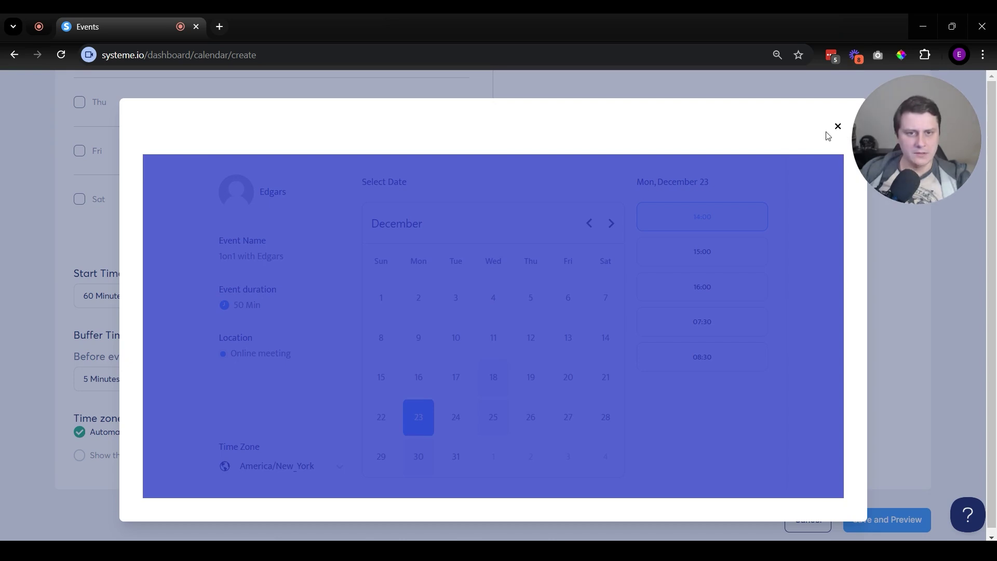
left_click(837, 126)
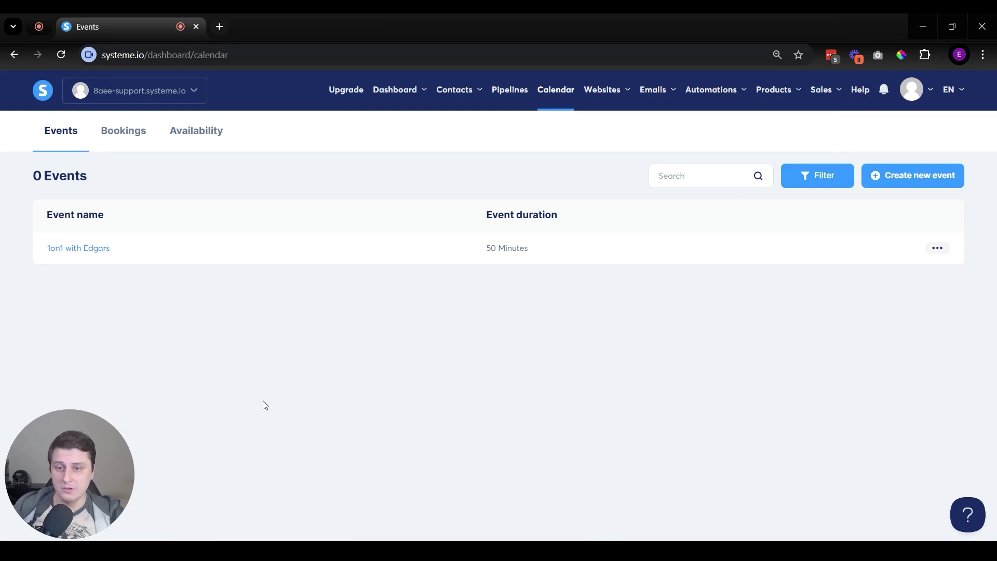
Step: Connect a Zoom account from the Zoom integration in account settings
mouse_move(913, 89)
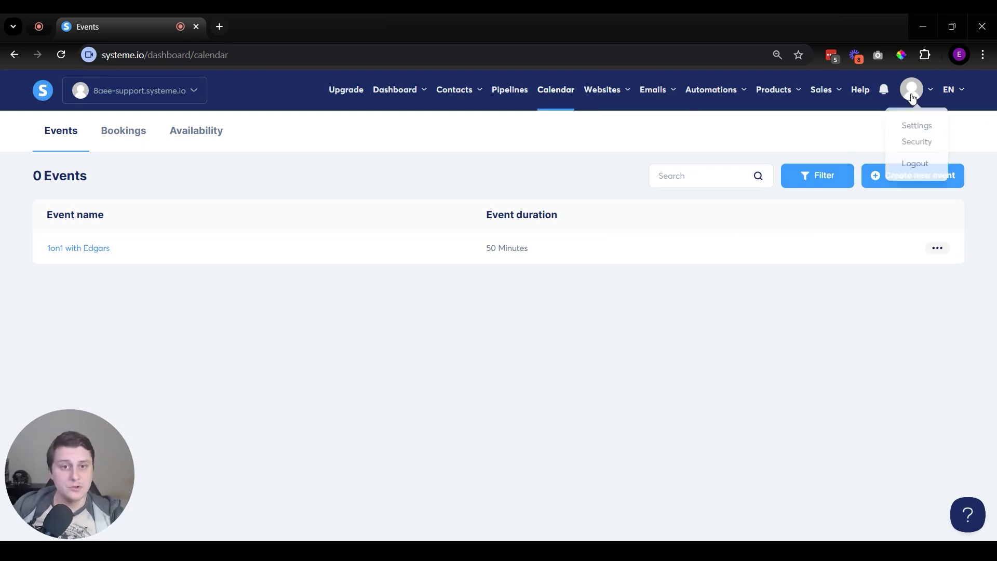
left_click(917, 127)
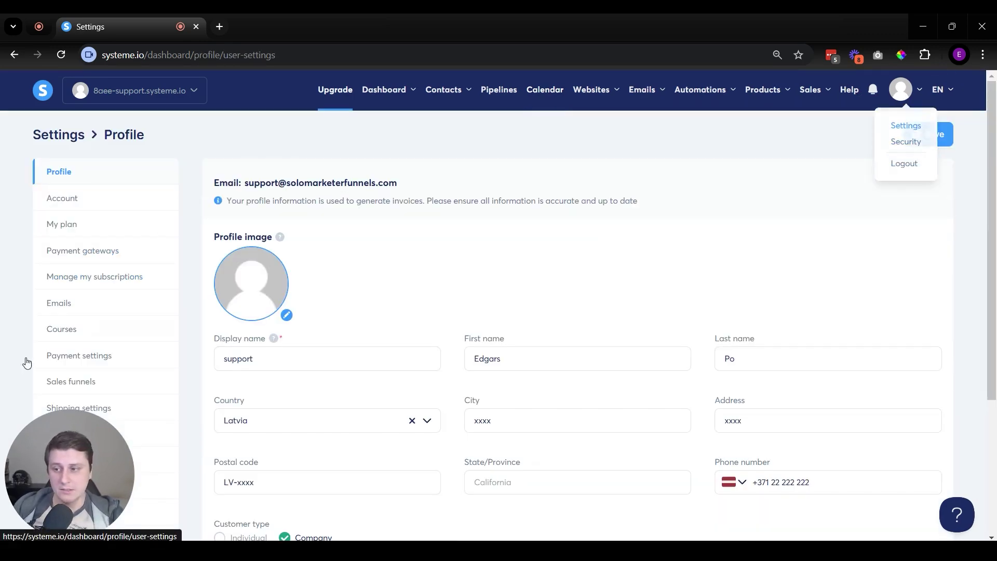
scroll(177, 455, "down", 4)
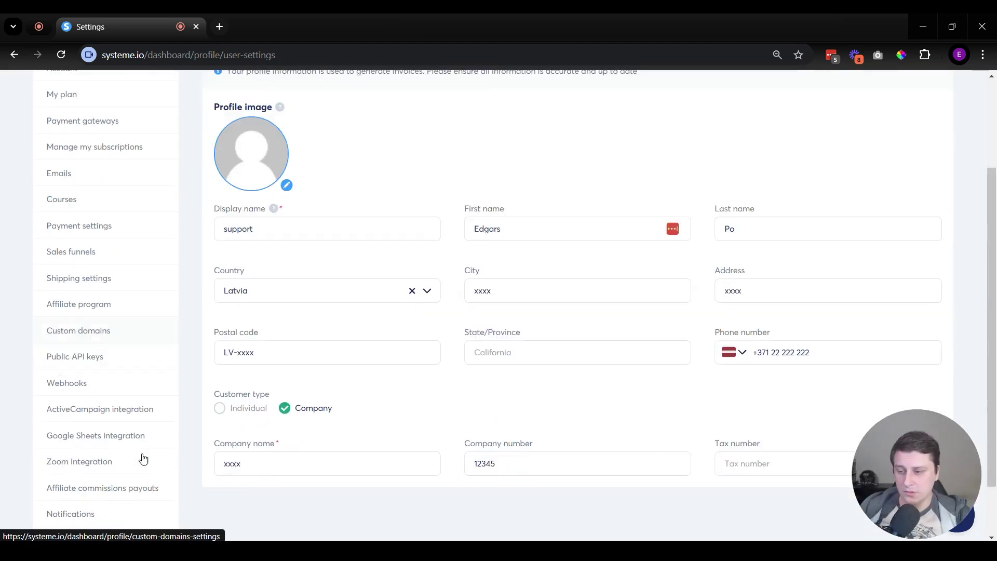
left_click(83, 392)
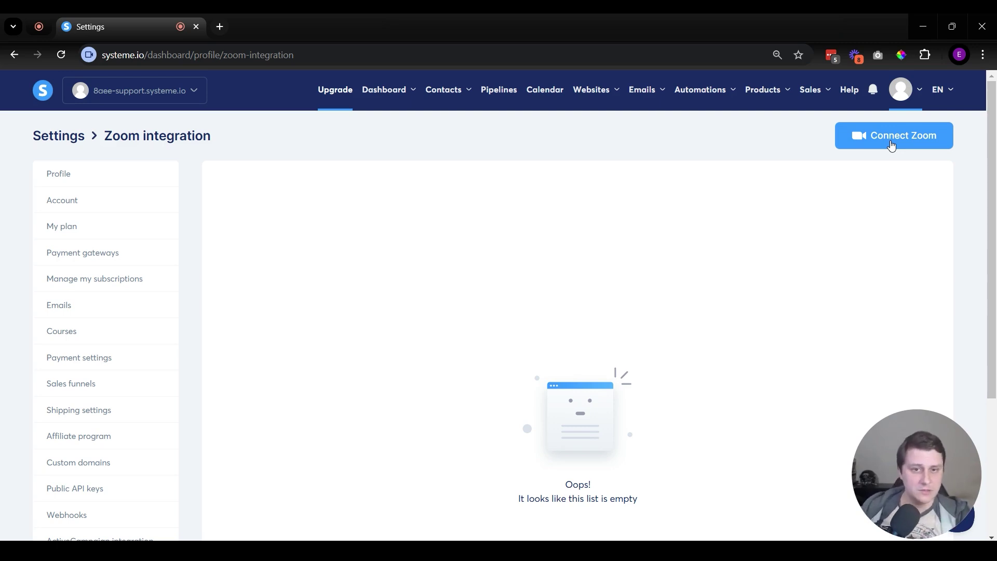
mouse_move(818, 98)
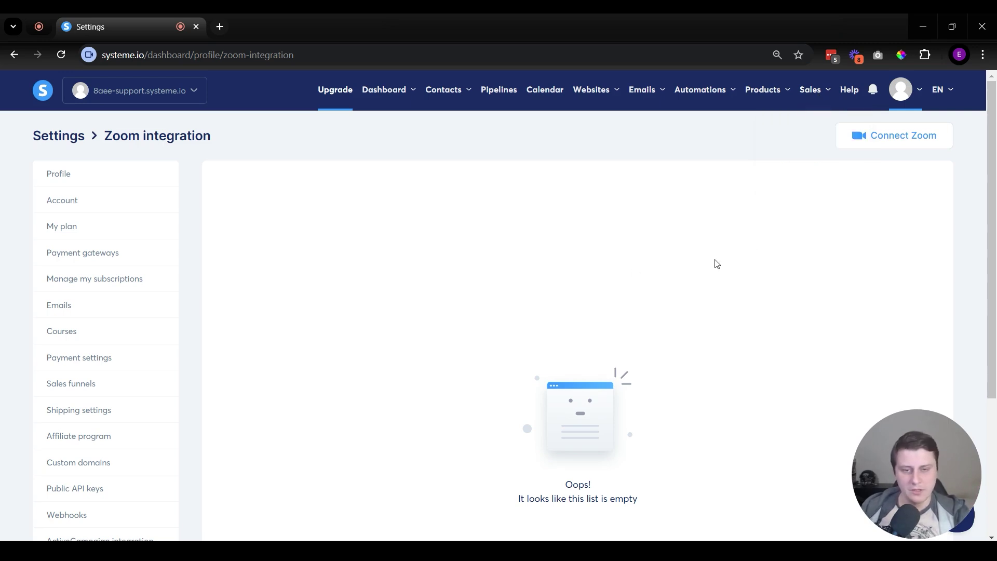
left_click(872, 150)
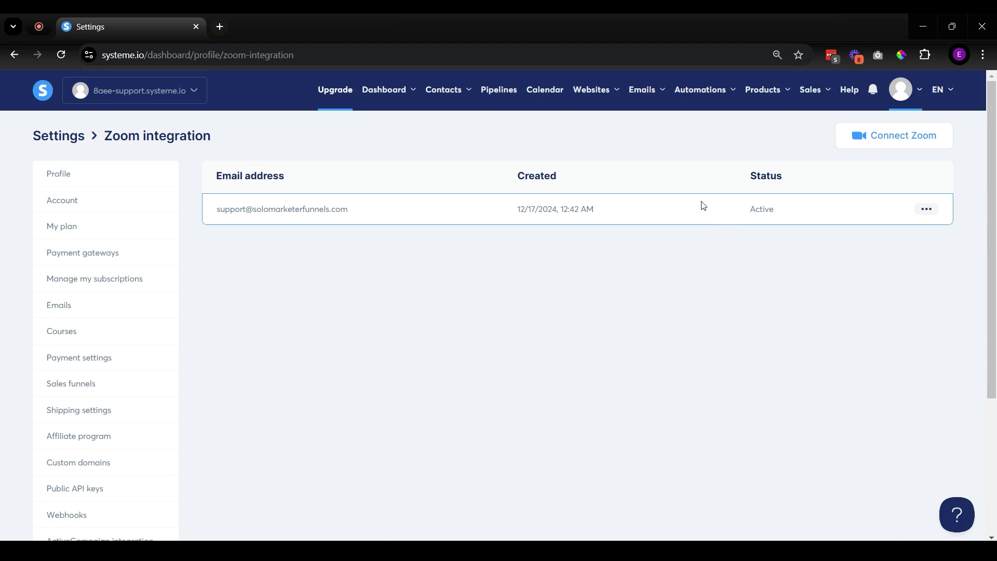
Step: Check the connected Zoom account's options, then return to the calendar events list
left_click(927, 210)
left_click_drag(216, 210, 376, 212)
left_click(486, 286)
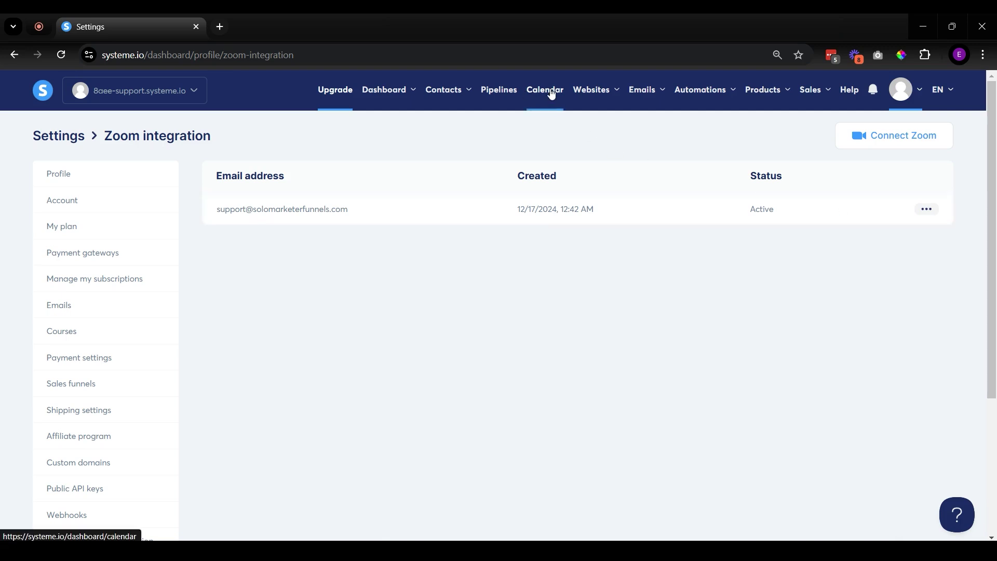
left_click(550, 94)
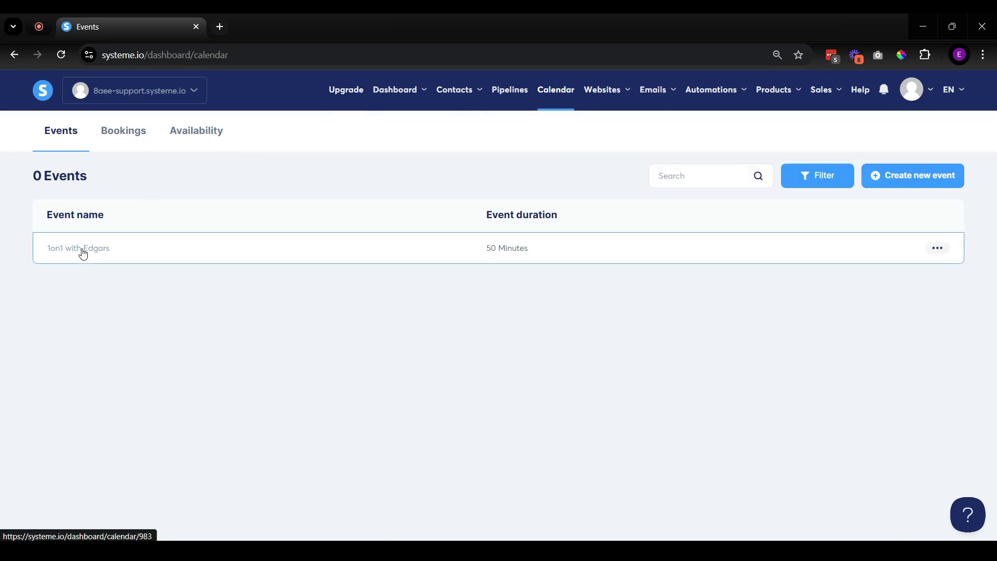
Step: Open the 1on1 event and save Zoom as its online meeting location
left_click(86, 251)
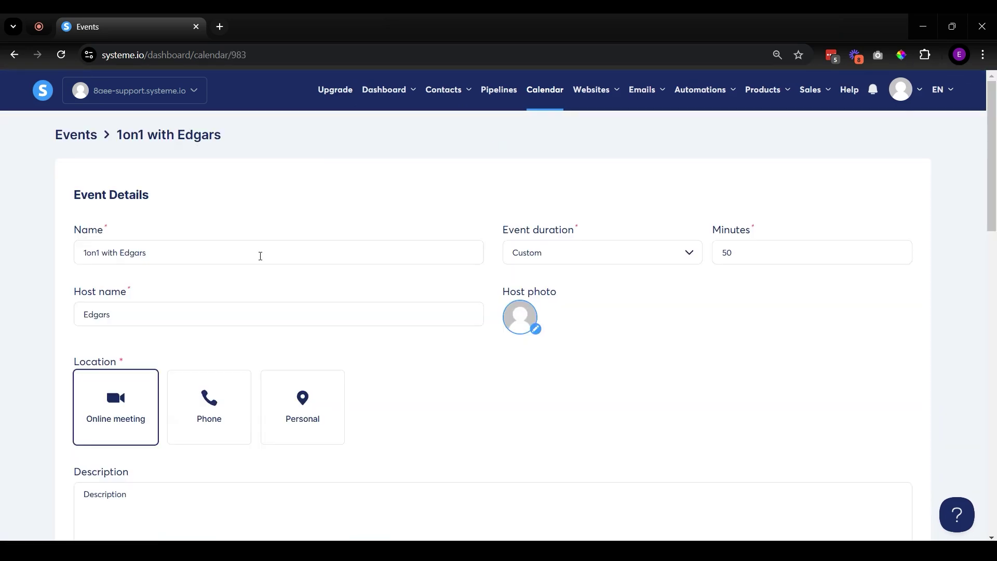
scroll(260, 256, "down", 1)
left_click(115, 351)
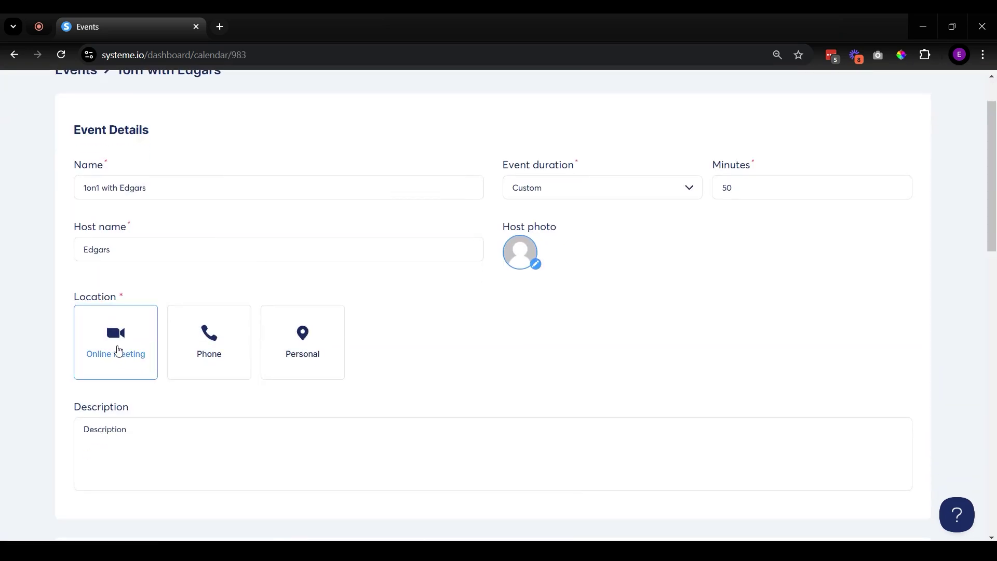
left_click(109, 343)
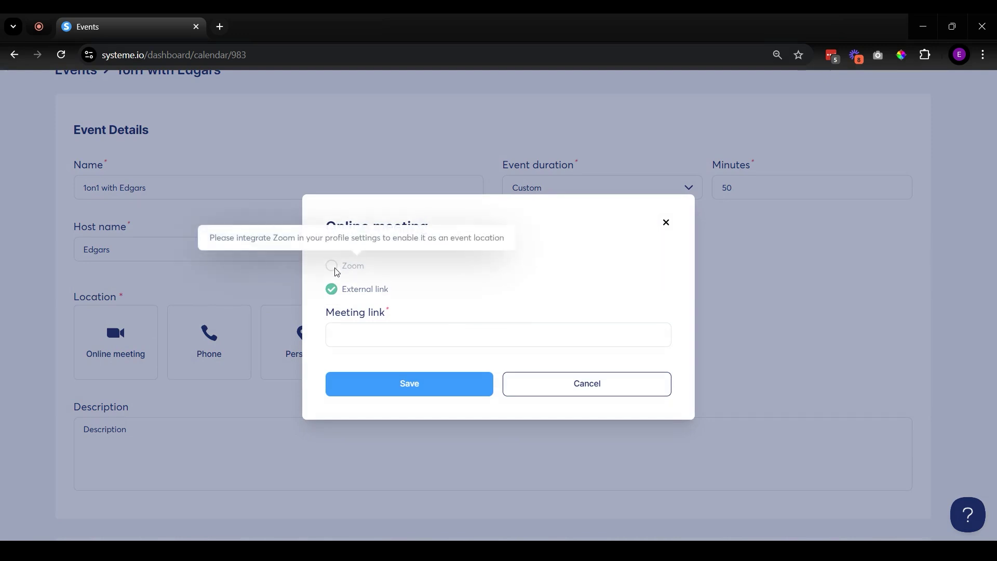
left_click(644, 389)
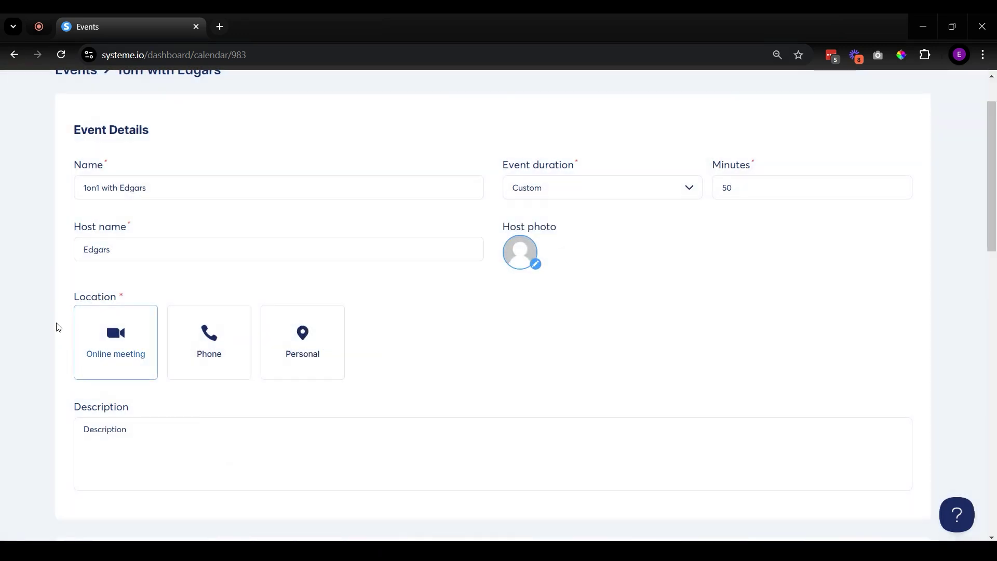
key("F5")
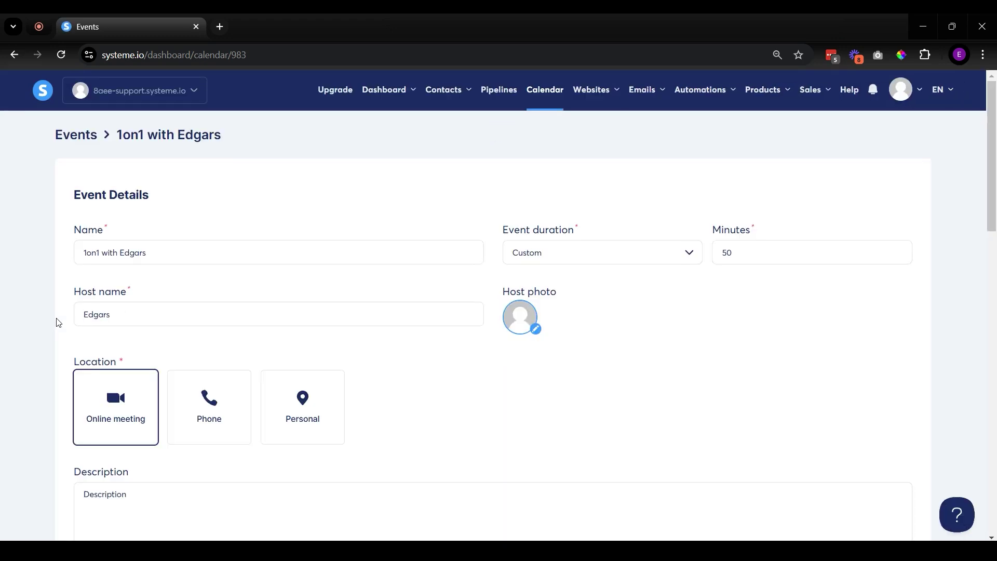
left_click(115, 402)
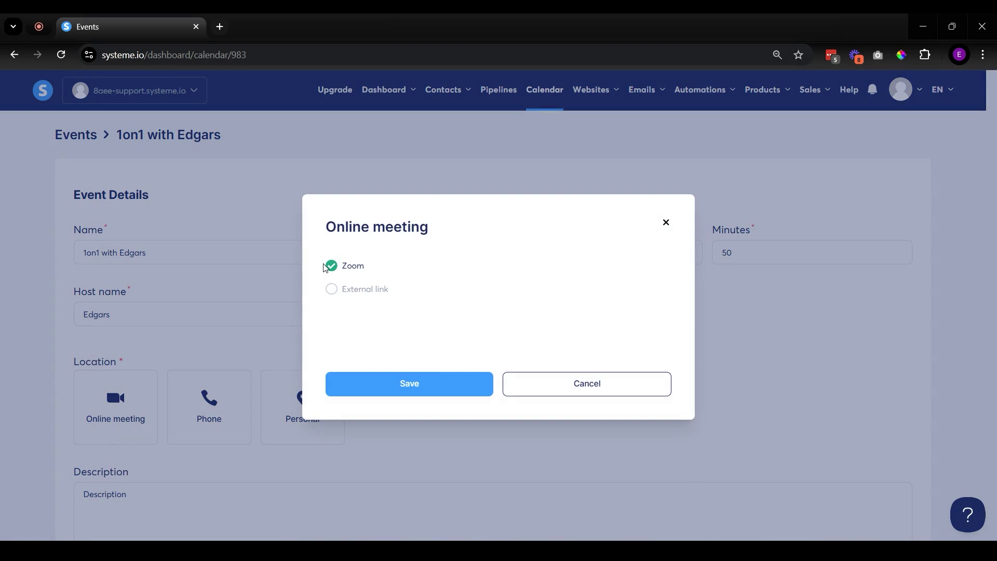
left_click(409, 385)
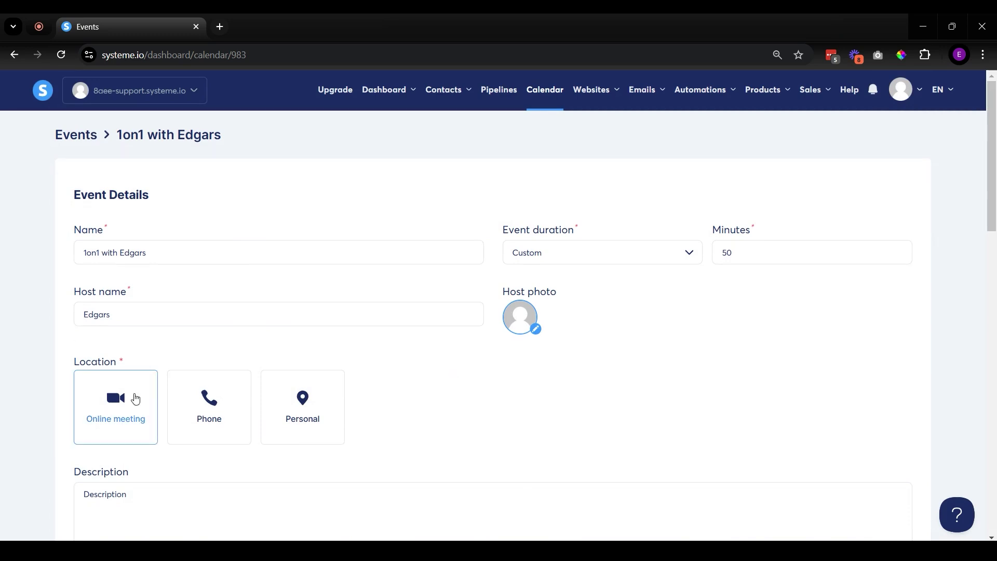
left_click(136, 399)
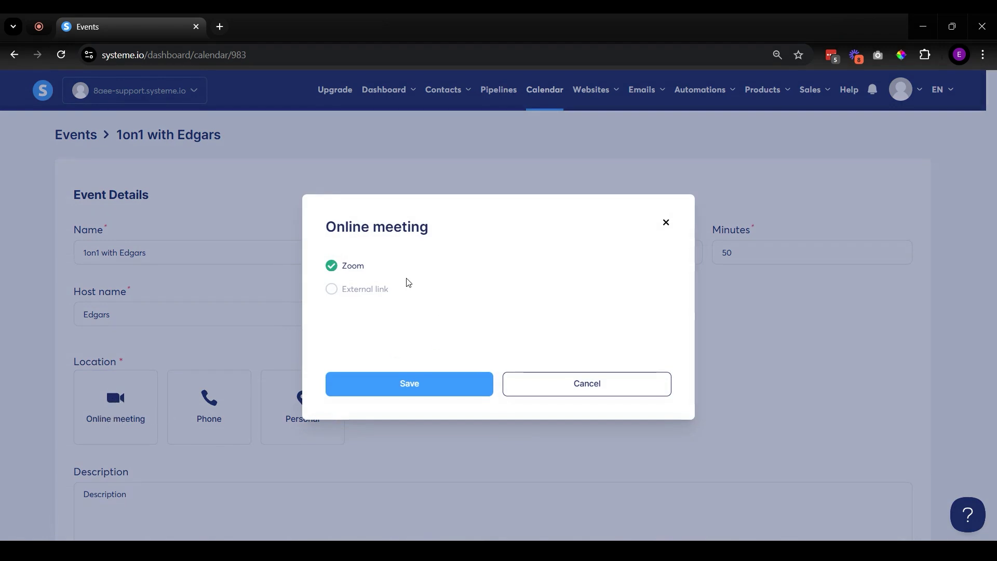
left_click(361, 289)
left_click(381, 336)
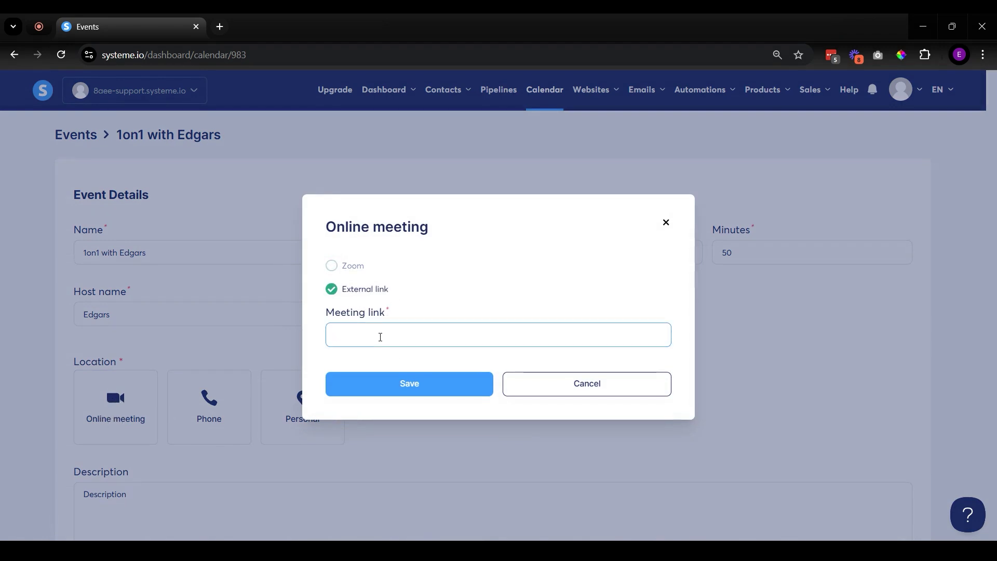
type("https://meet.google.com/")
left_click_drag(452, 344, 337, 335)
key("ctrl+c")
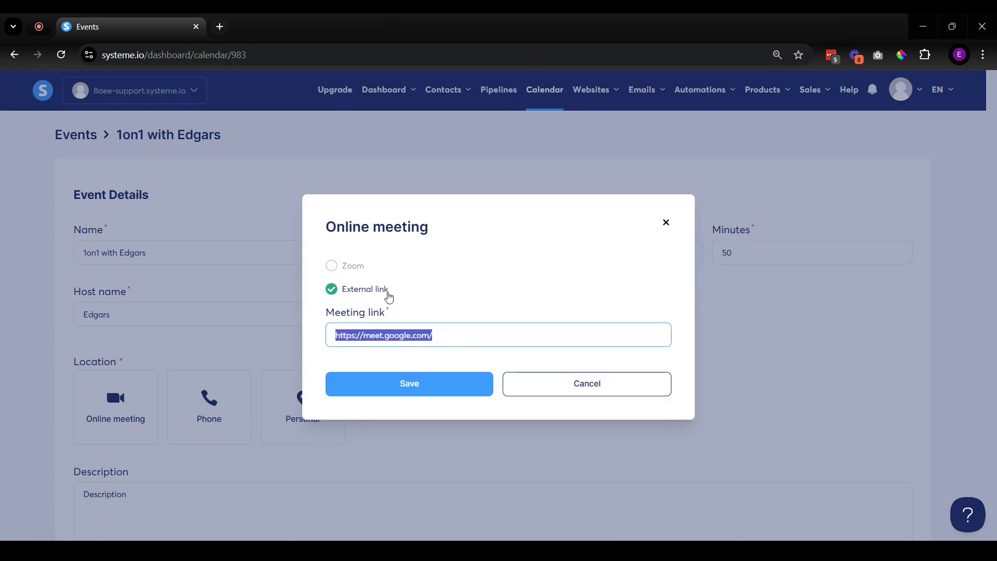
left_click(413, 392)
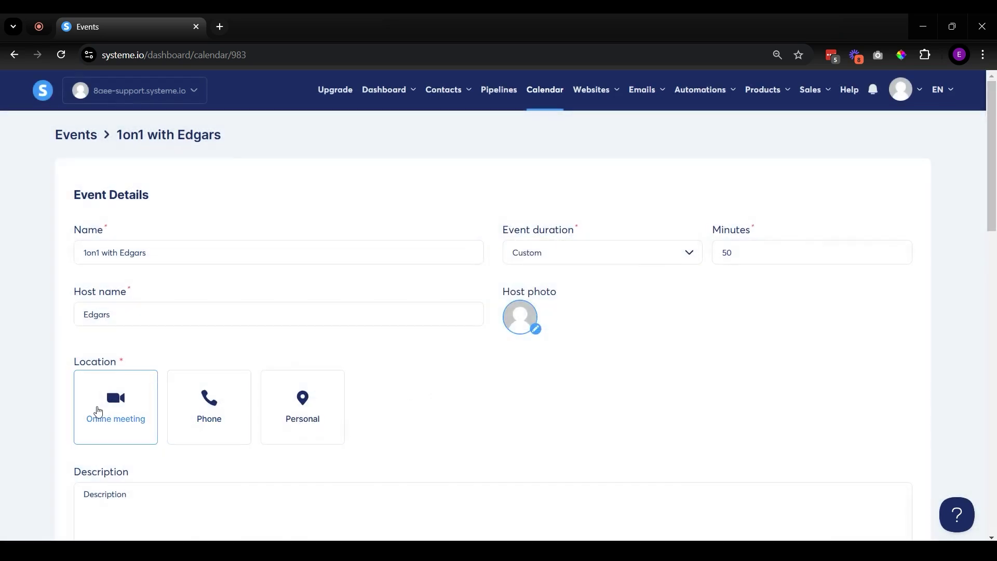
left_click(99, 407)
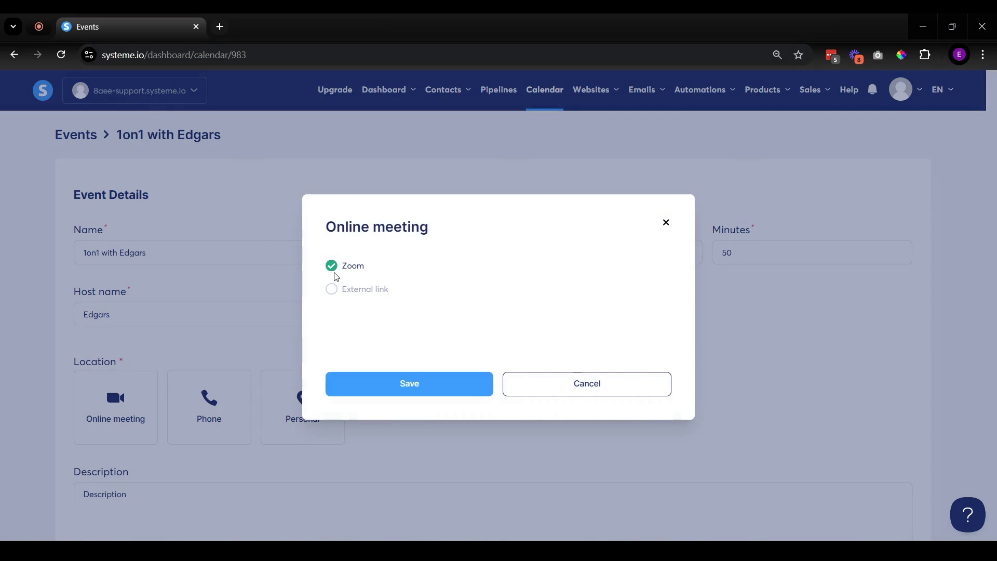
left_click(332, 290)
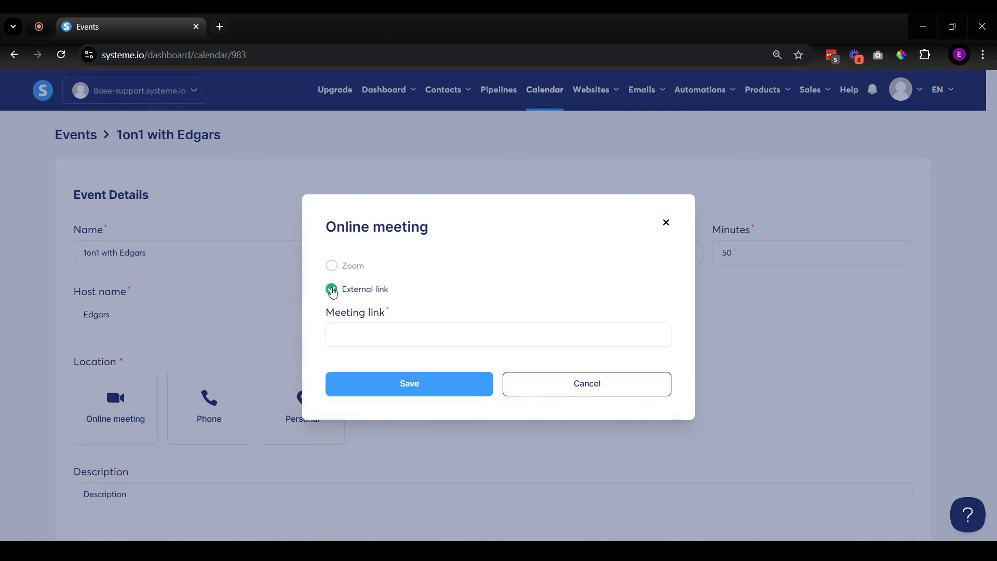
left_click(374, 341)
key("ctrl+v")
left_click(441, 383)
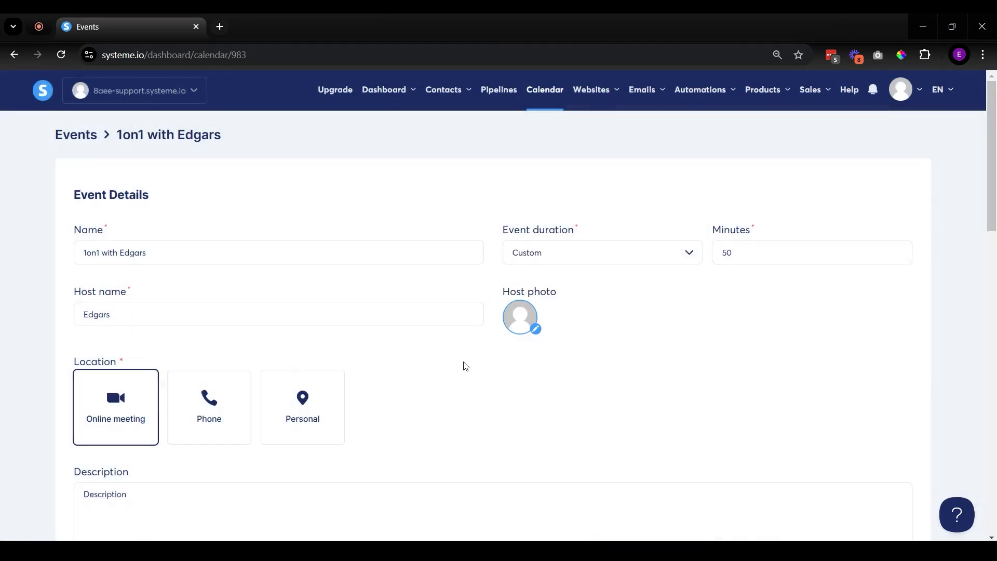
Step: Add a phone location, save and preview, and try both location options before closing
left_click(213, 411)
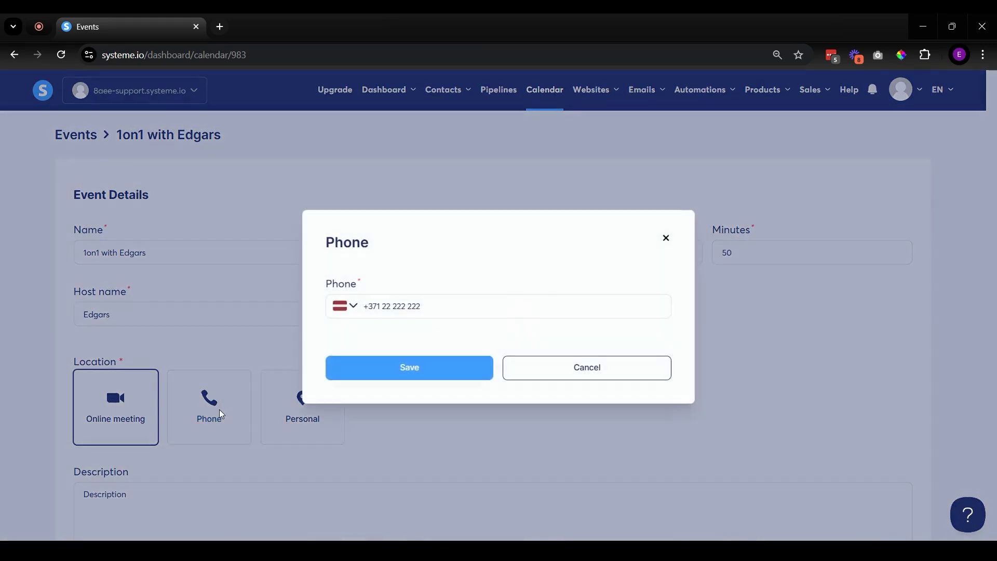
left_click(410, 370)
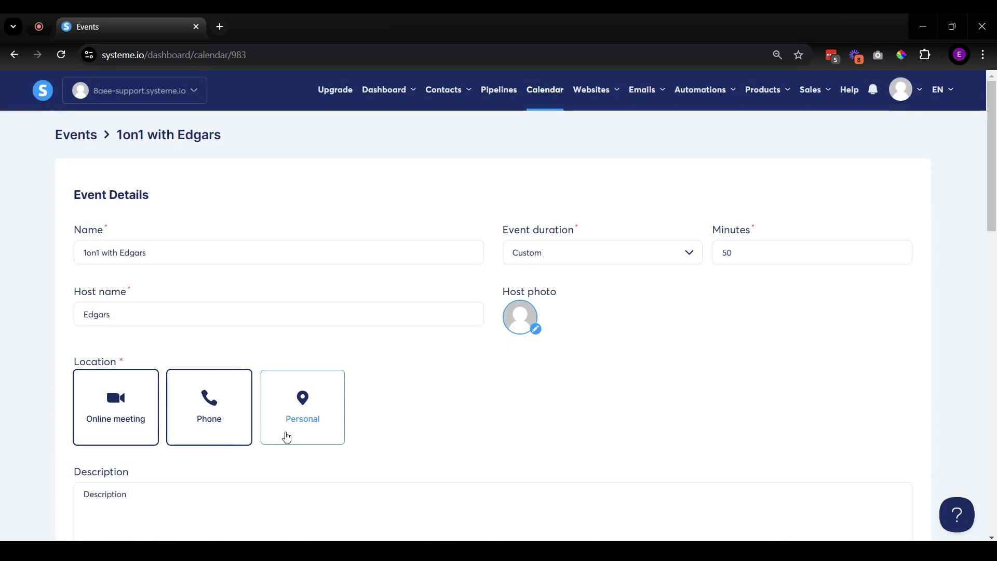
scroll(777, 391, "down", 15)
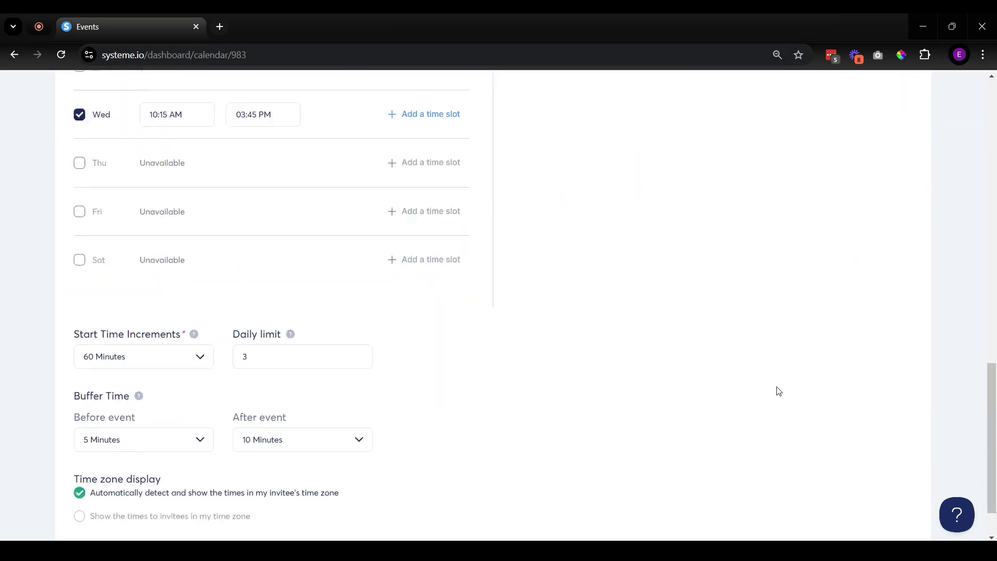
left_click(873, 518)
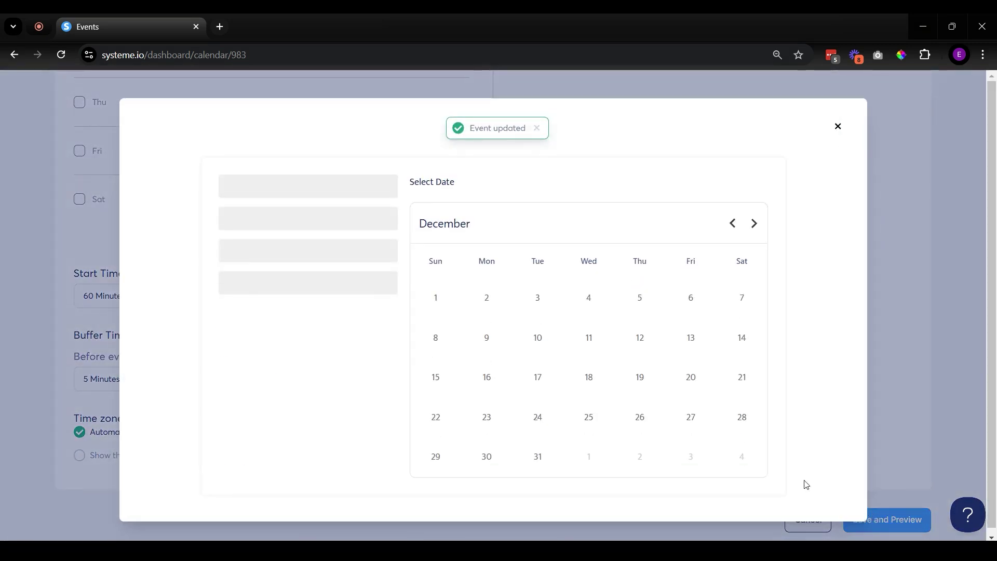
left_click(223, 369)
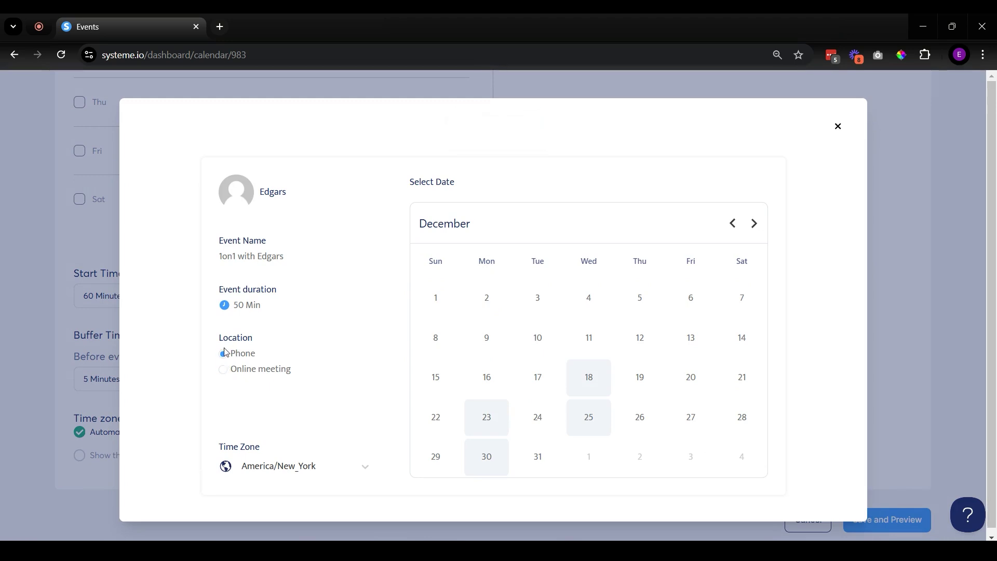
left_click(223, 353)
left_click(836, 126)
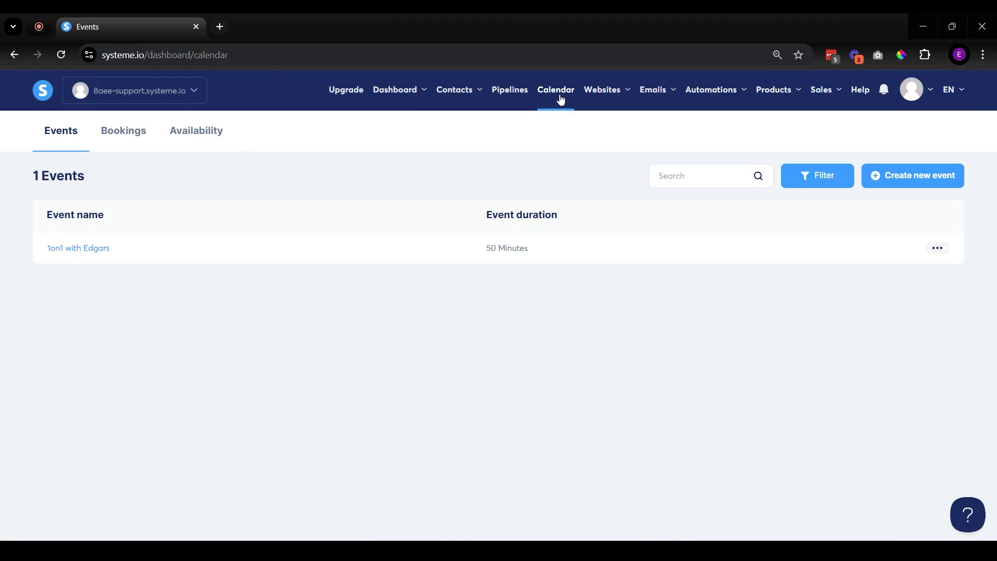
Step: From Sales funnels, open [SMF] Affiliate funnel 1's squeeze page in the page editor
left_click(926, 250)
left_click(664, 349)
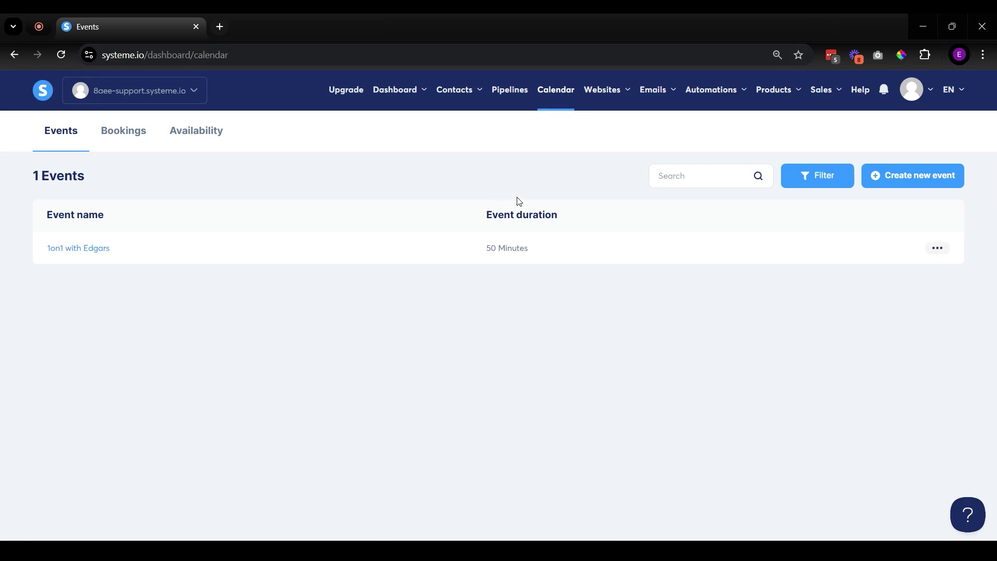
mouse_move(613, 93)
left_click(621, 147)
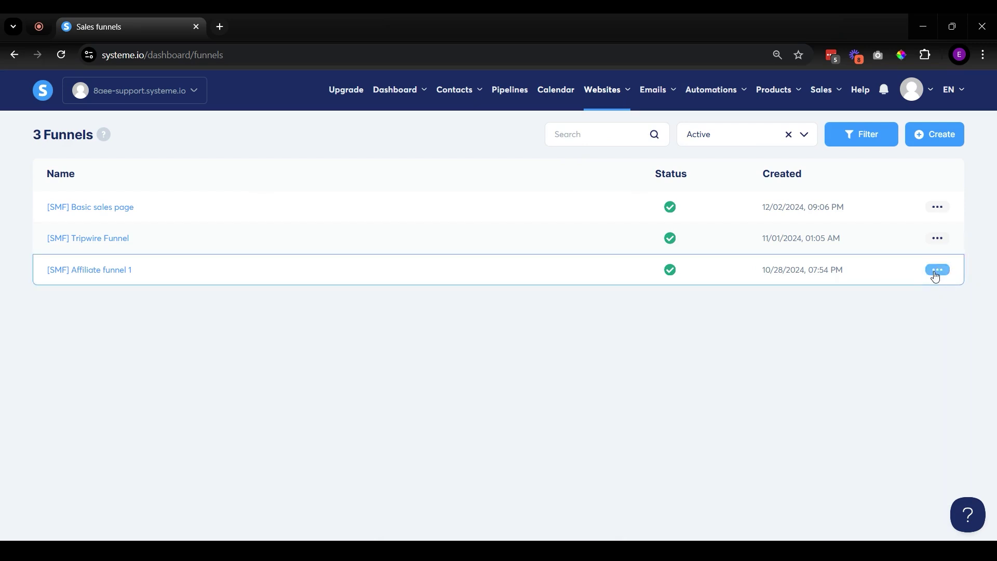
left_click(129, 270)
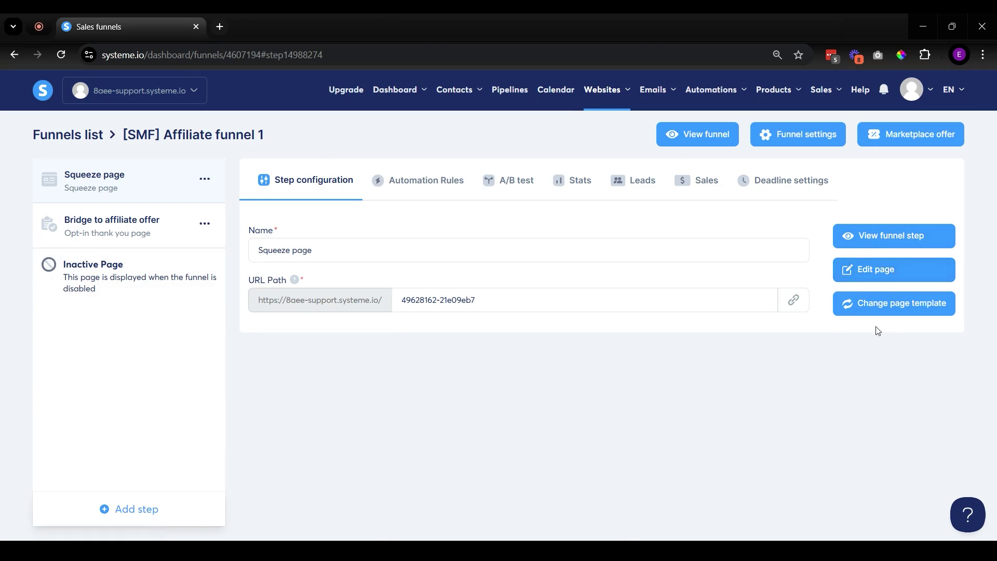
left_click(882, 272)
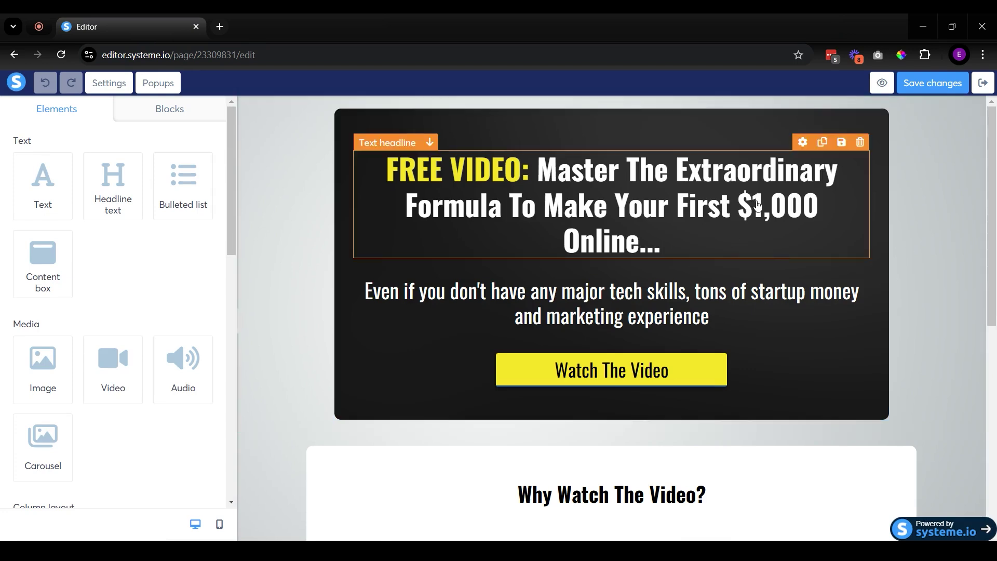
Step: Delete the FREE VIDEO headline, its subheading and the Watch The Video button from the hero row
left_click(884, 131)
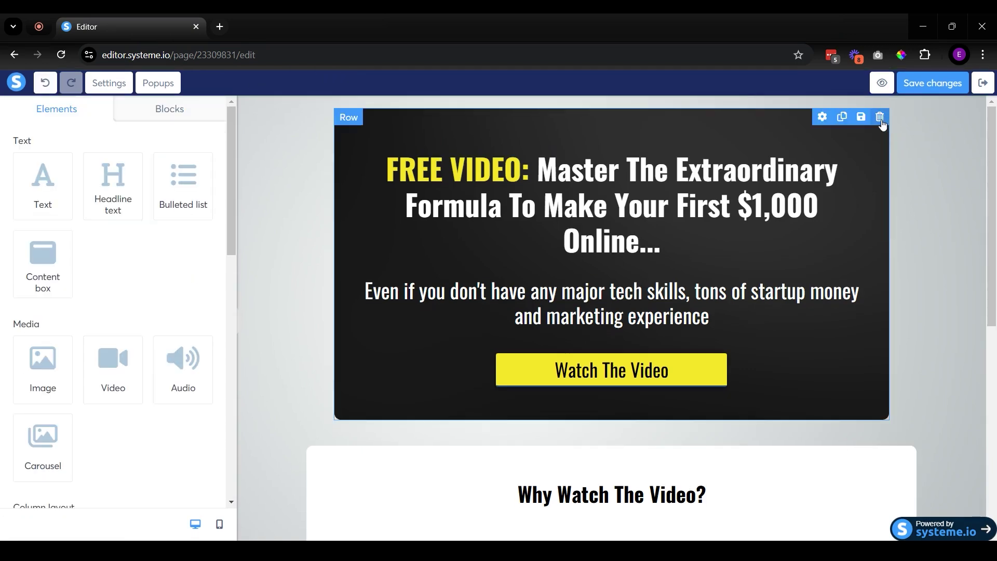
left_click(880, 116)
key("Escape")
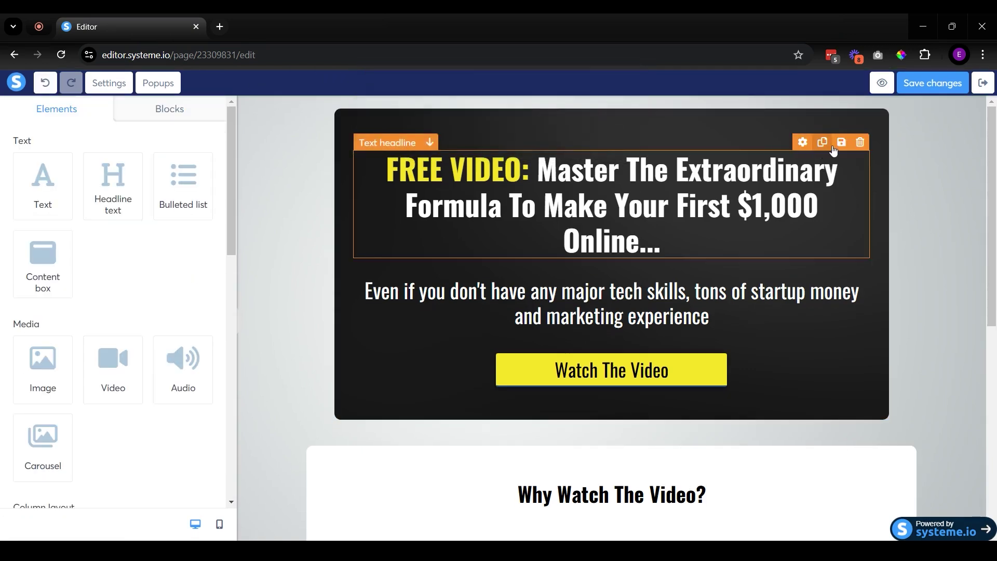
left_click(860, 142)
key("Return")
key("Escape")
left_click(860, 142)
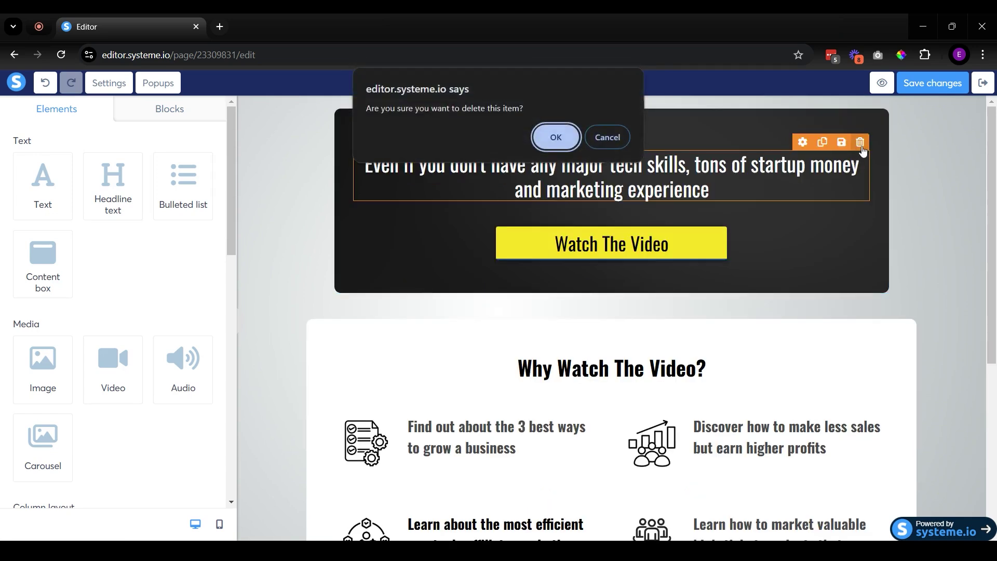
key("Return")
left_click(873, 149)
Step: Drop a Calendar element into the emptied hero row and save the page
key("Return")
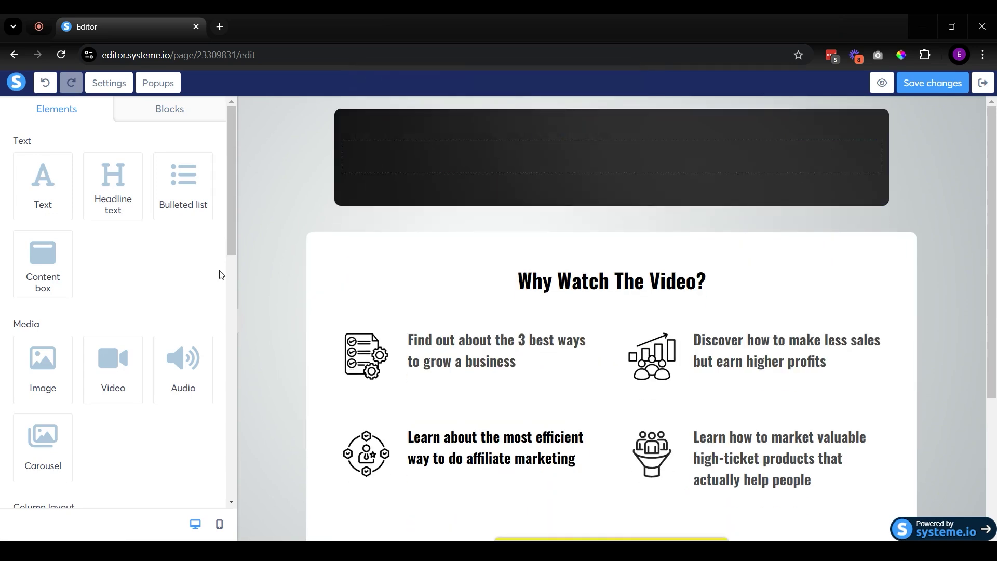
scroll(177, 283, "down", 1)
left_click_drag(231, 229, 232, 363)
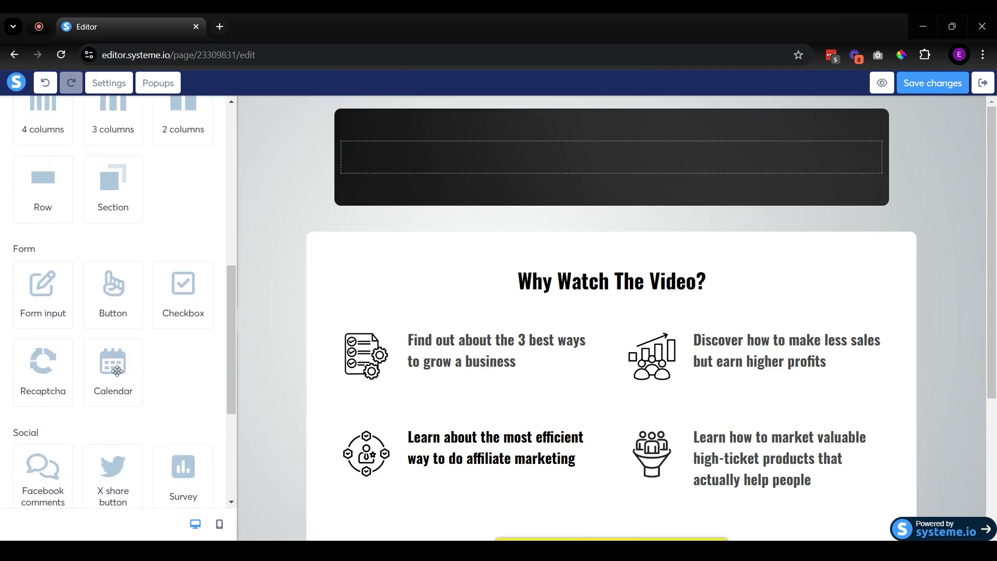
left_click_drag(117, 371, 597, 155)
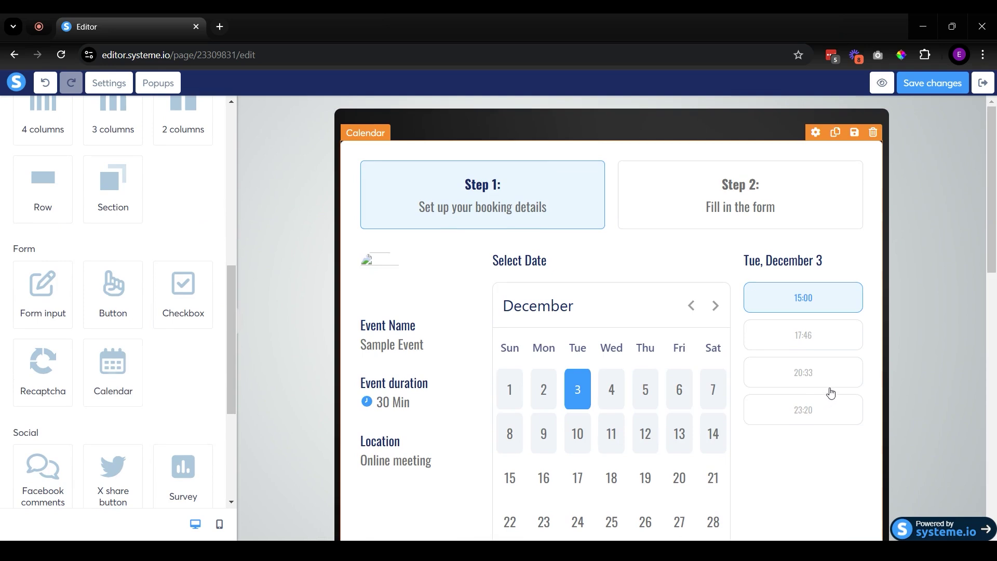
scroll(777, 279, "down", 5)
scroll(778, 279, "up", 5)
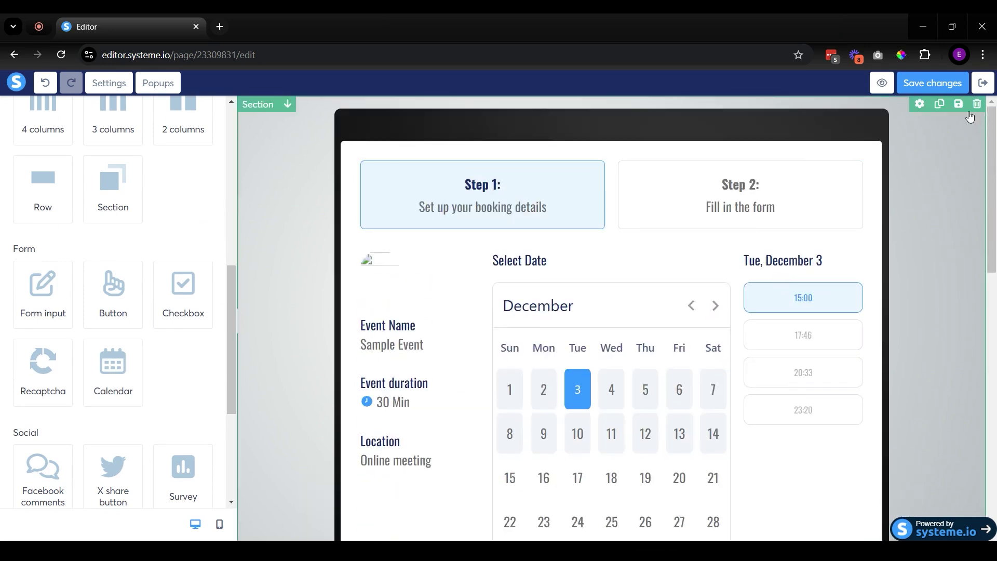
left_click(916, 86)
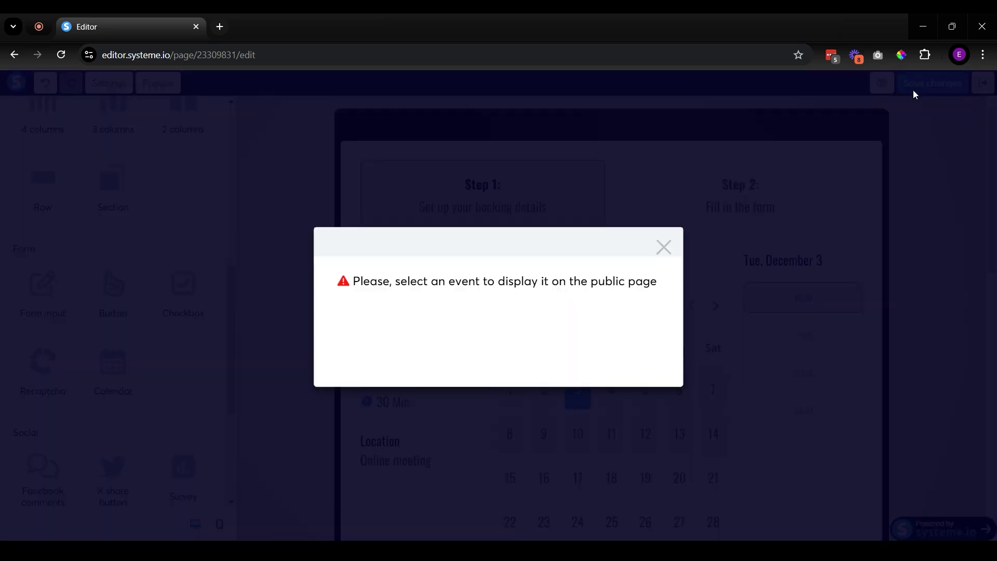
left_click(663, 247)
Step: Link the calendar to the 1on1 with Edgars event and make its selected slots red
left_click(469, 410)
left_click(113, 375)
left_click(62, 400)
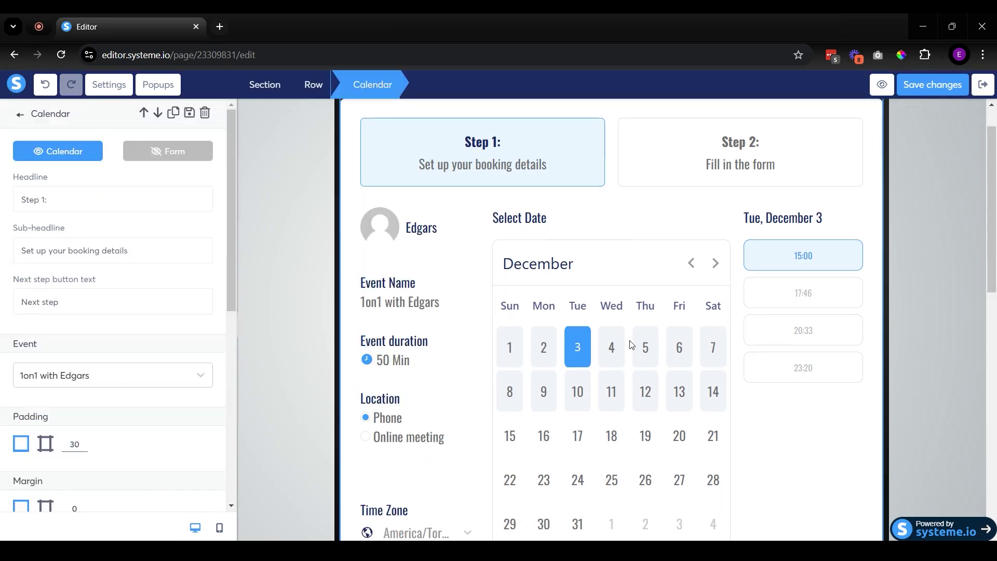
scroll(151, 196, "down", 7)
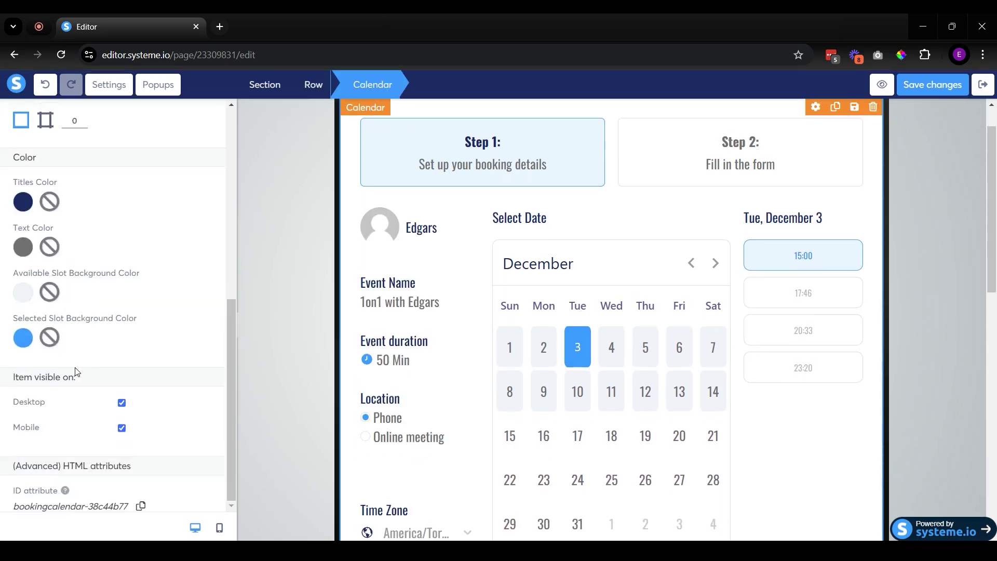
scroll(89, 356, "up", 7)
scroll(57, 356, "down", 7)
left_click(22, 337)
left_click(75, 394)
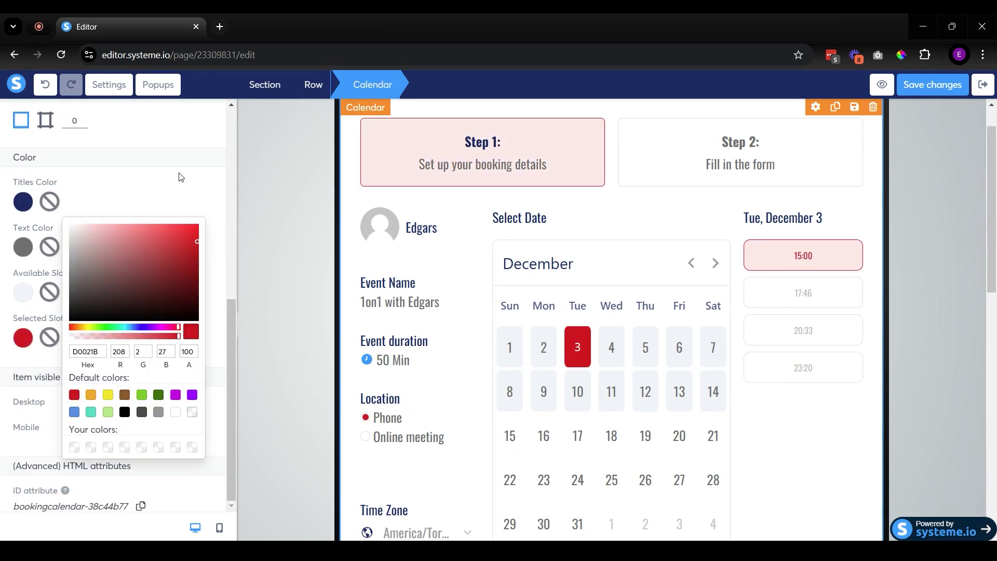
left_click(196, 174)
scroll(187, 275, "up", 5)
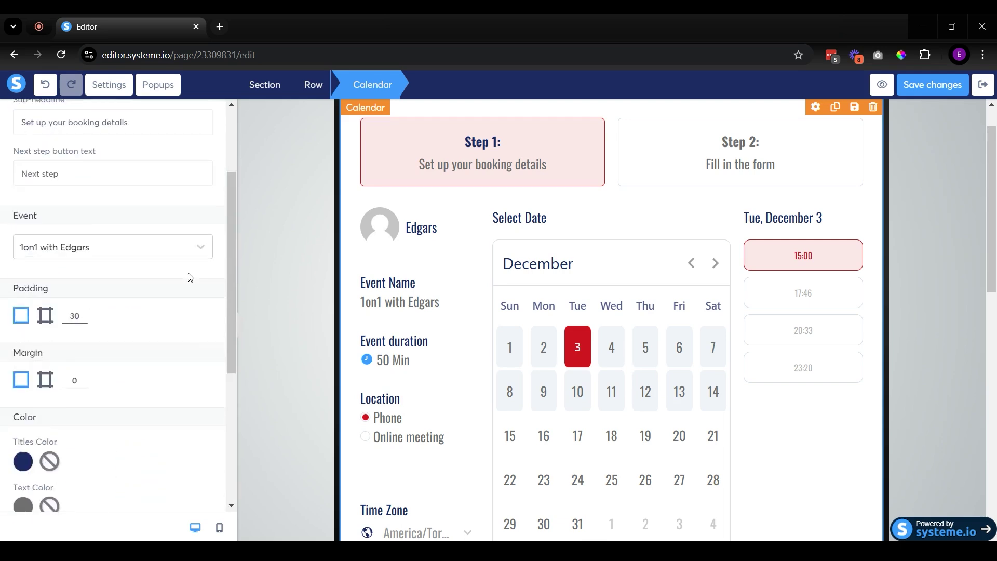
left_click(139, 254)
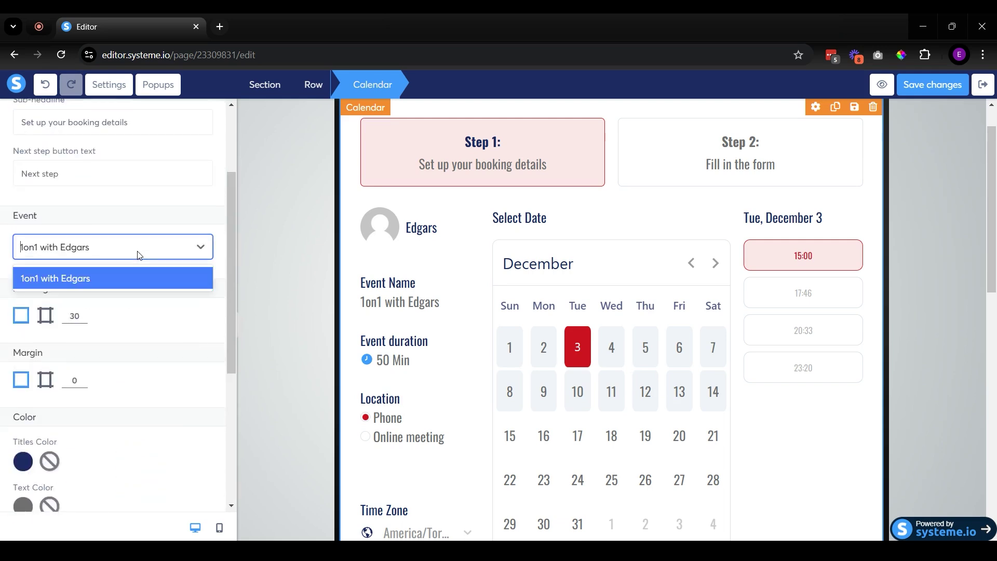
left_click(74, 278)
scroll(93, 266, "up", 3)
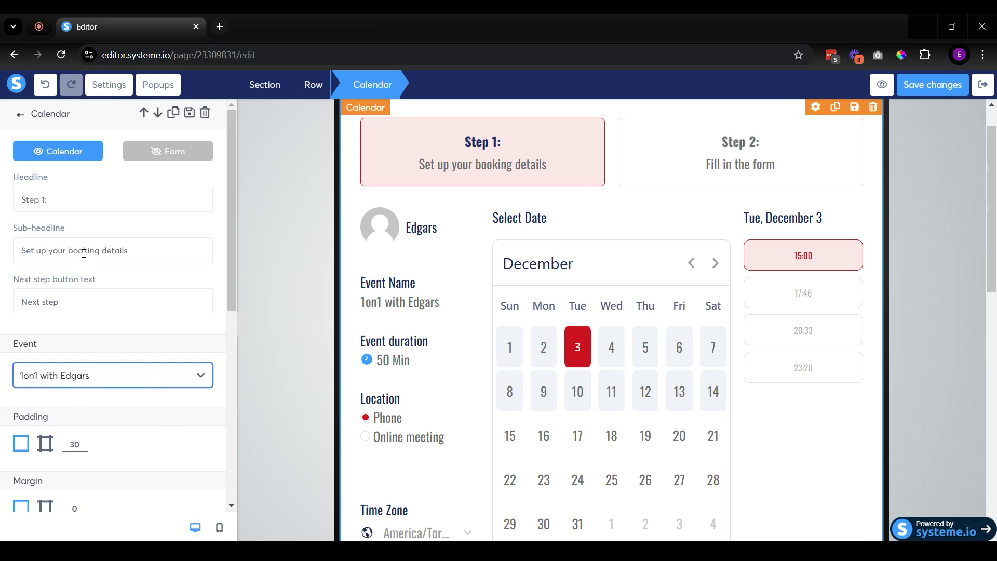
scroll(37, 248, "down", 7)
scroll(111, 413, "up", 7)
Step: Remove the Last name label and input field from the booking form
left_click(163, 157)
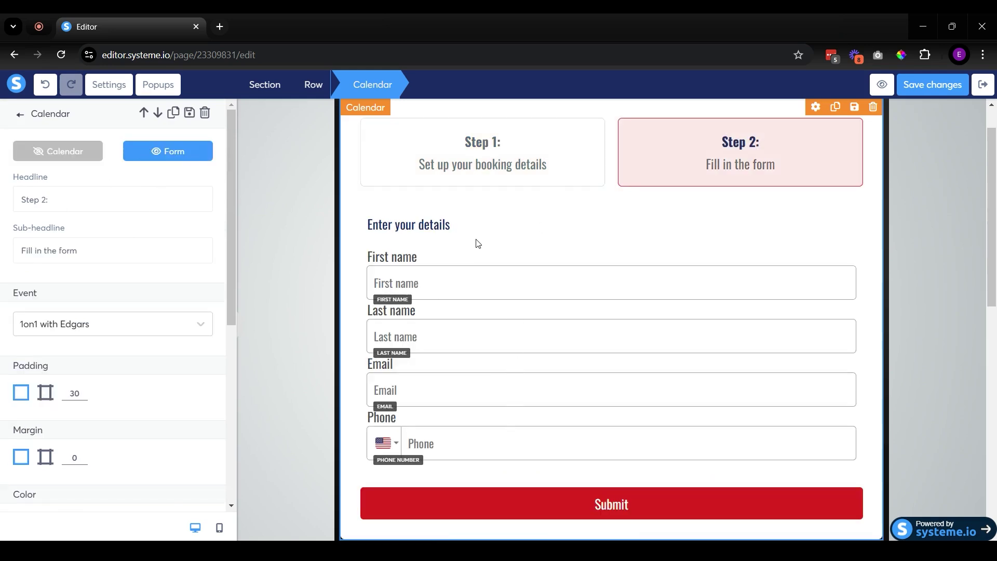
left_click(467, 257)
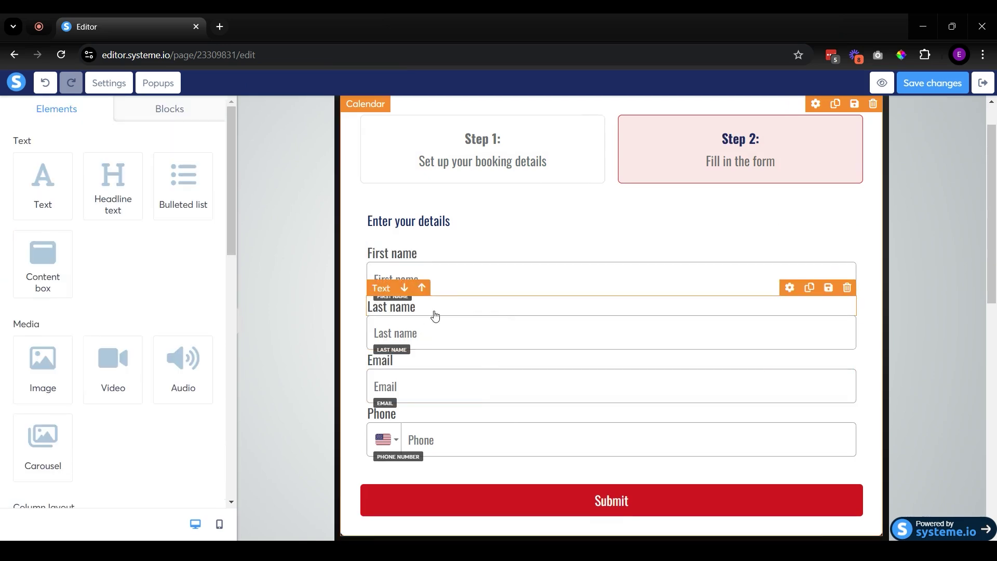
left_click(847, 289)
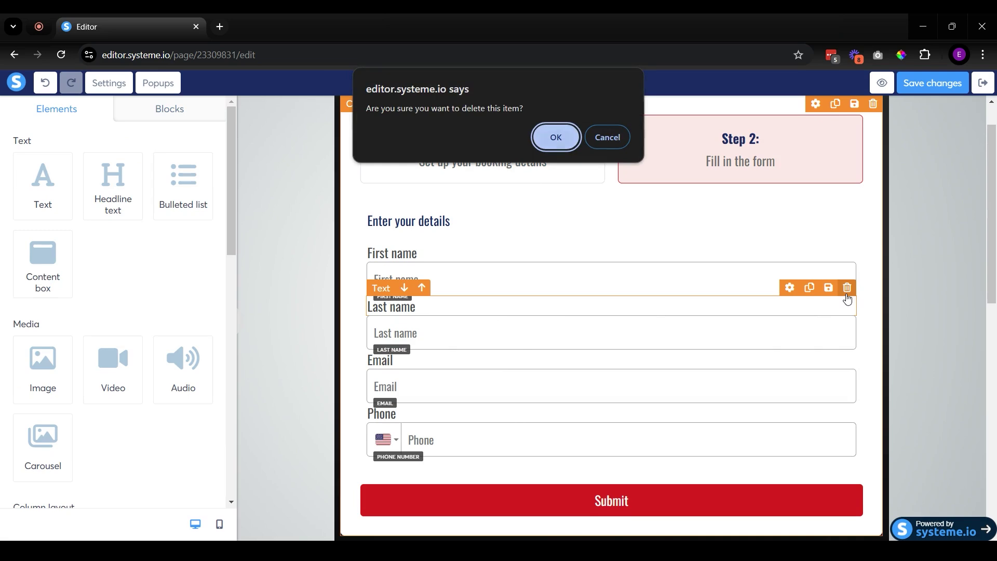
key("Return")
left_click(847, 287)
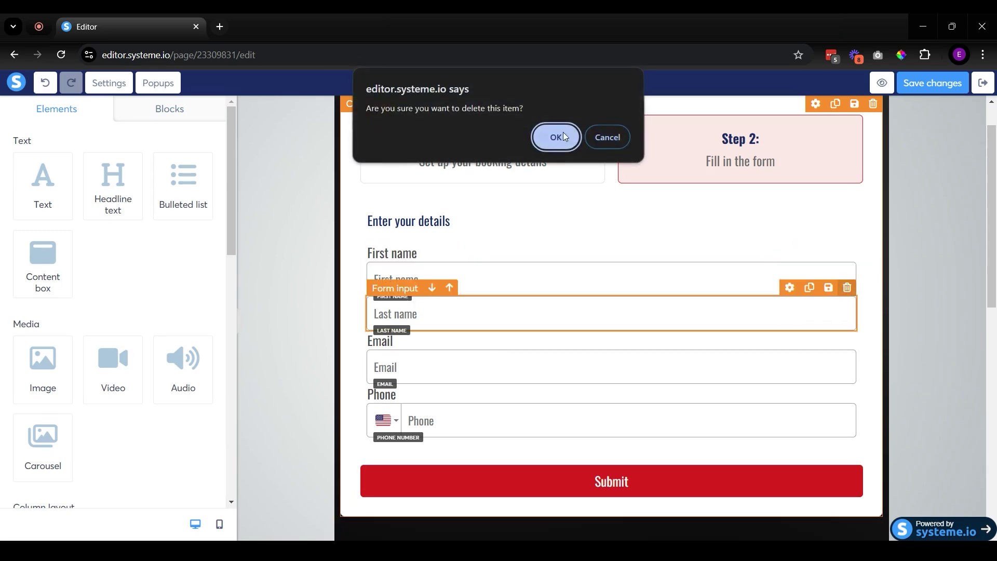
left_click(555, 136)
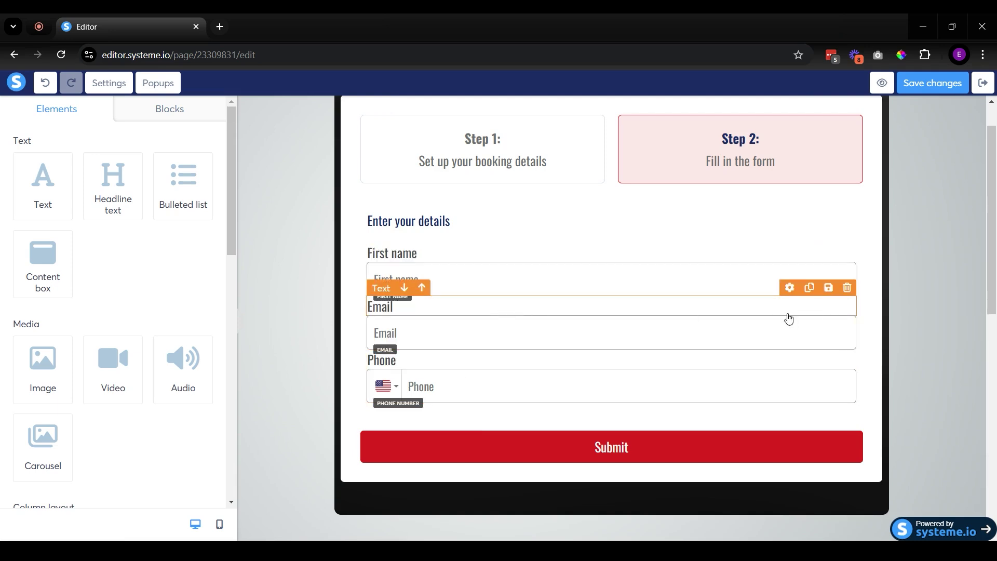
Step: Add a blank form input between Email and Phone, delete it again, and save the page
scroll(106, 278, "down", 9)
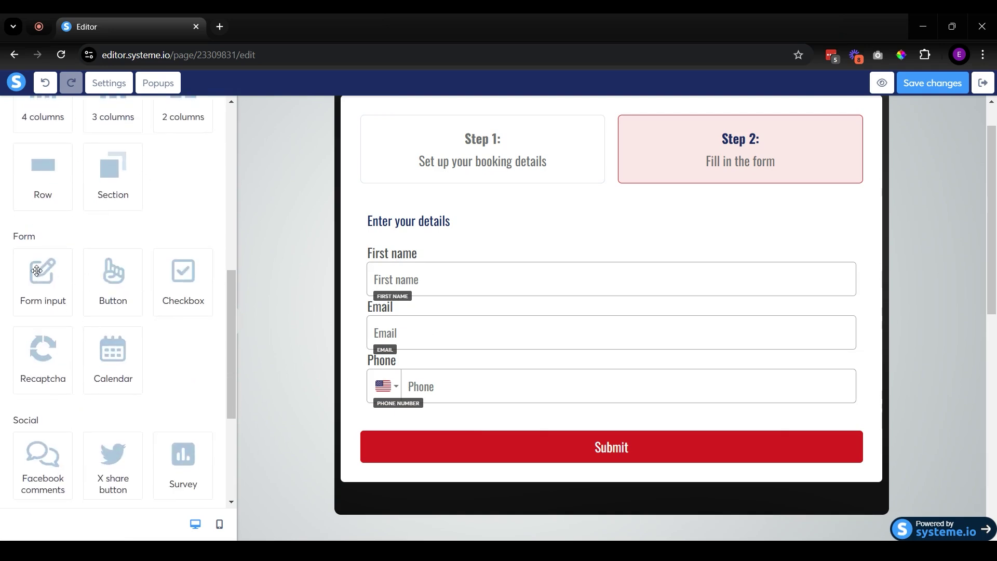
left_click_drag(39, 273, 506, 407)
left_click(475, 403)
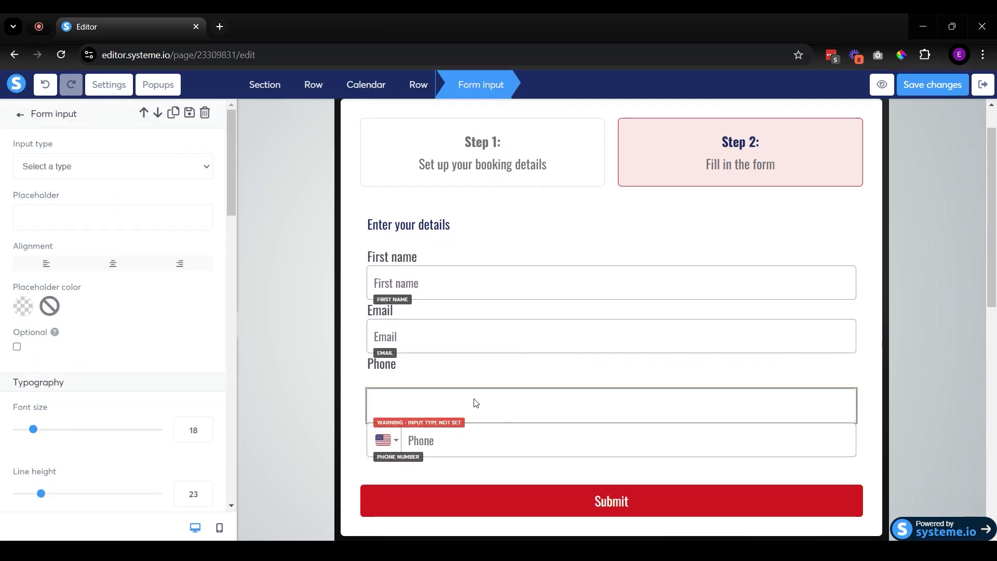
left_click(64, 171)
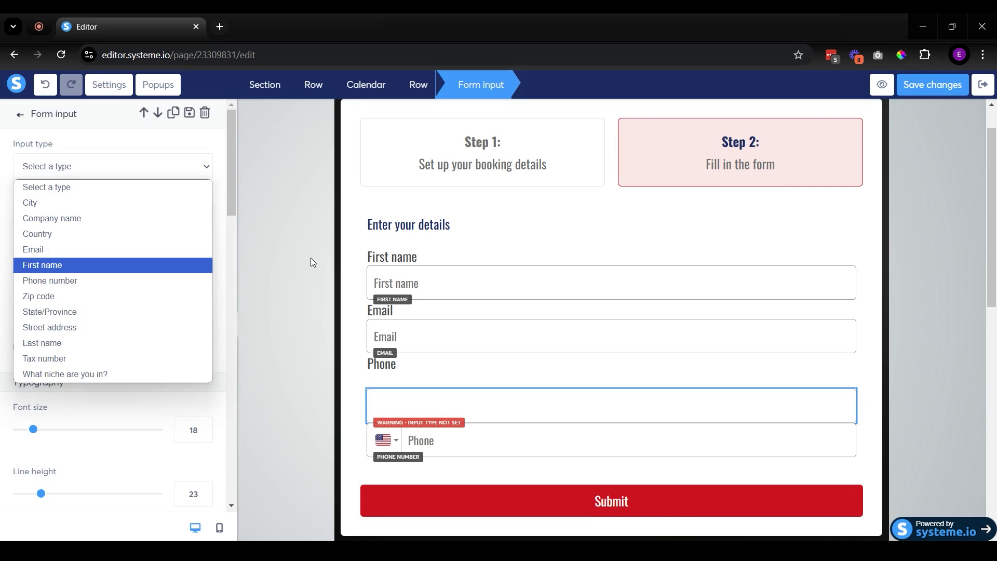
left_click(583, 327)
left_click(847, 376)
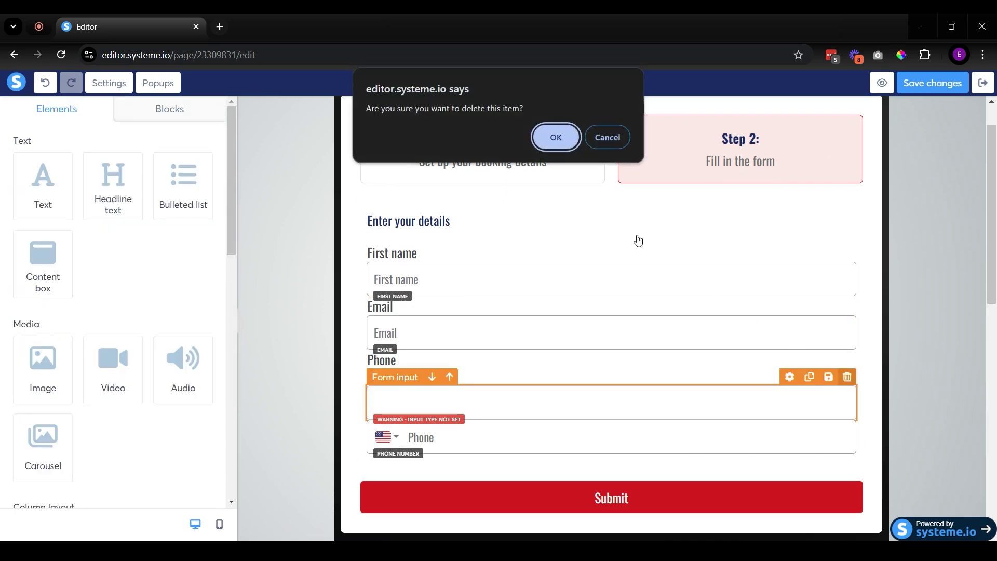
left_click(556, 137)
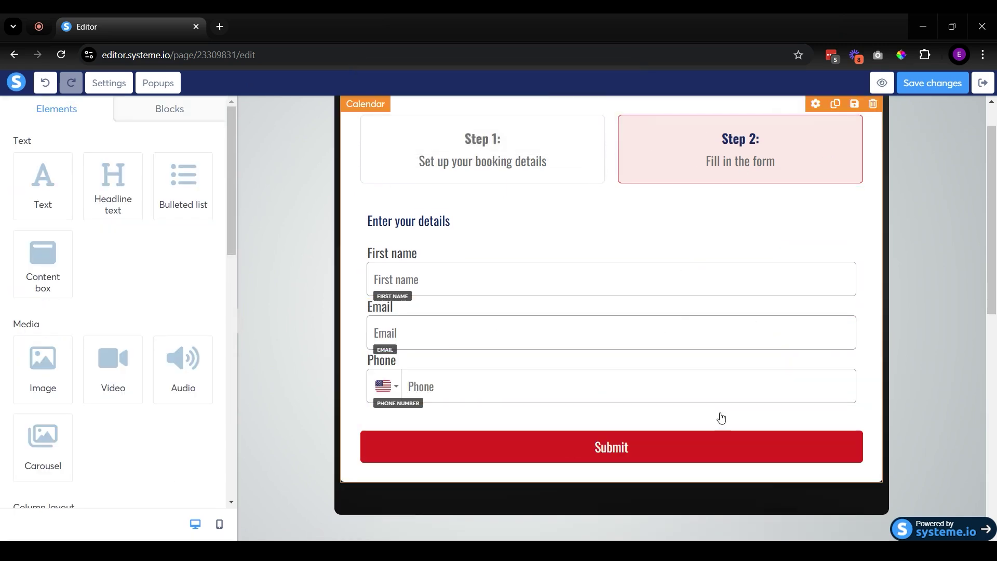
left_click(930, 86)
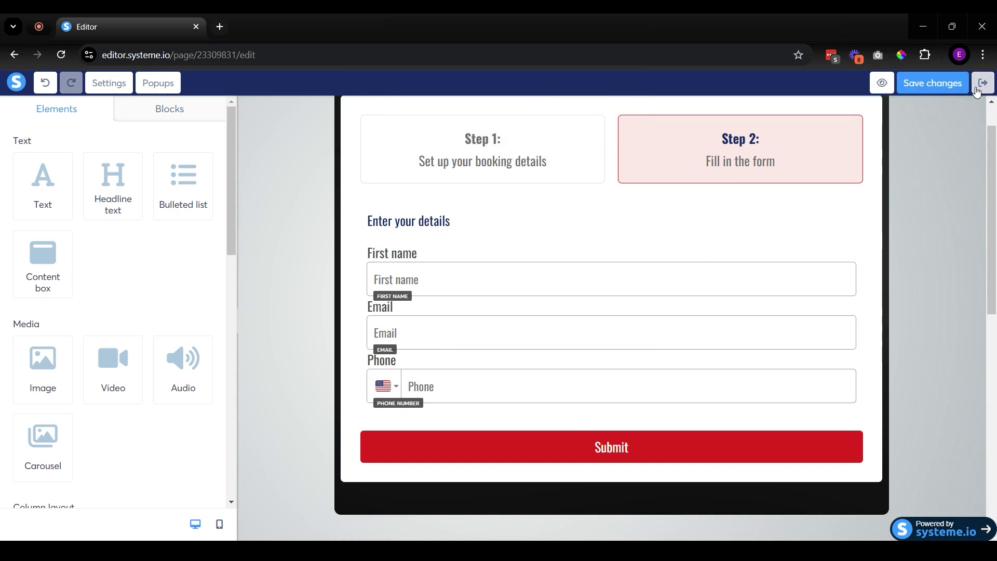
Step: Leave the editor, copy the squeeze page's URL and load it in a new tab
left_click(982, 86)
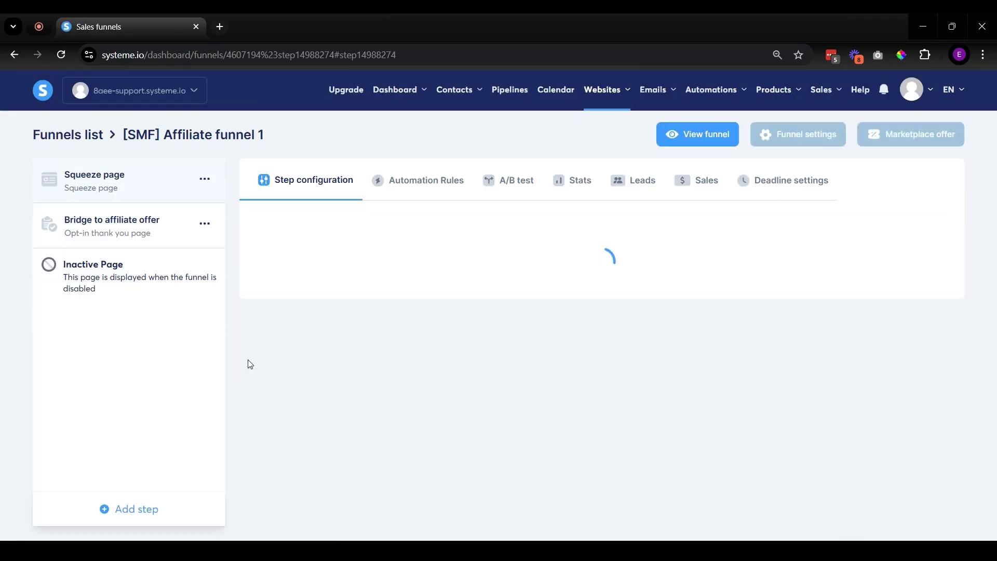
left_click(793, 299)
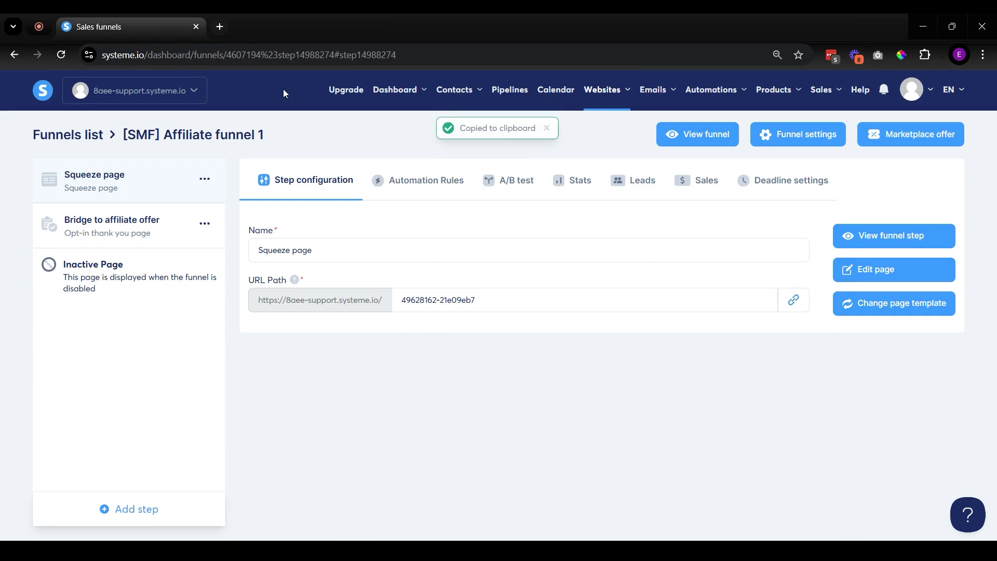
left_click(226, 26)
key("ctrl+v")
key("Return")
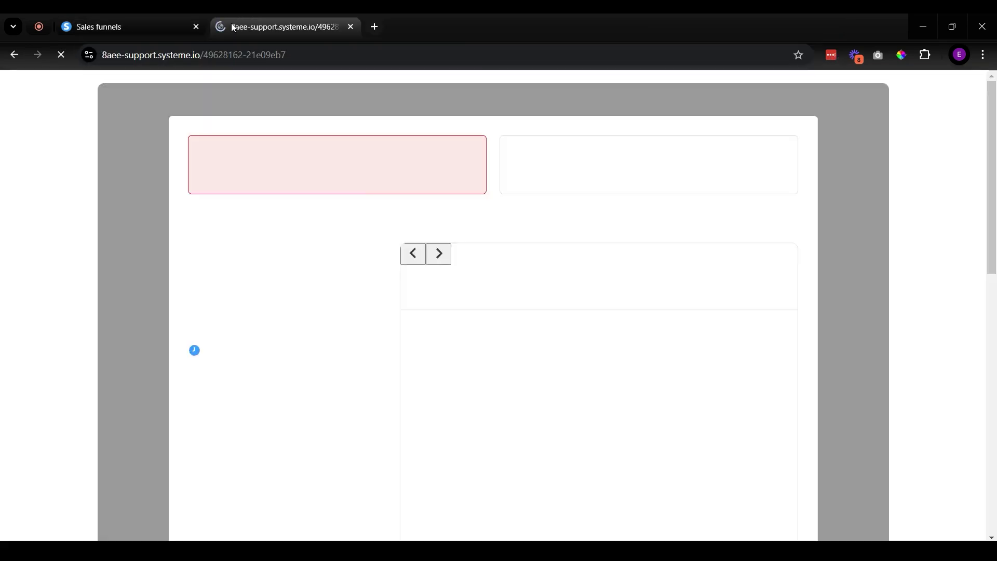
Step: On the live page, pick December 18 and Online meeting as the location
scroll(571, 276, "down", 3)
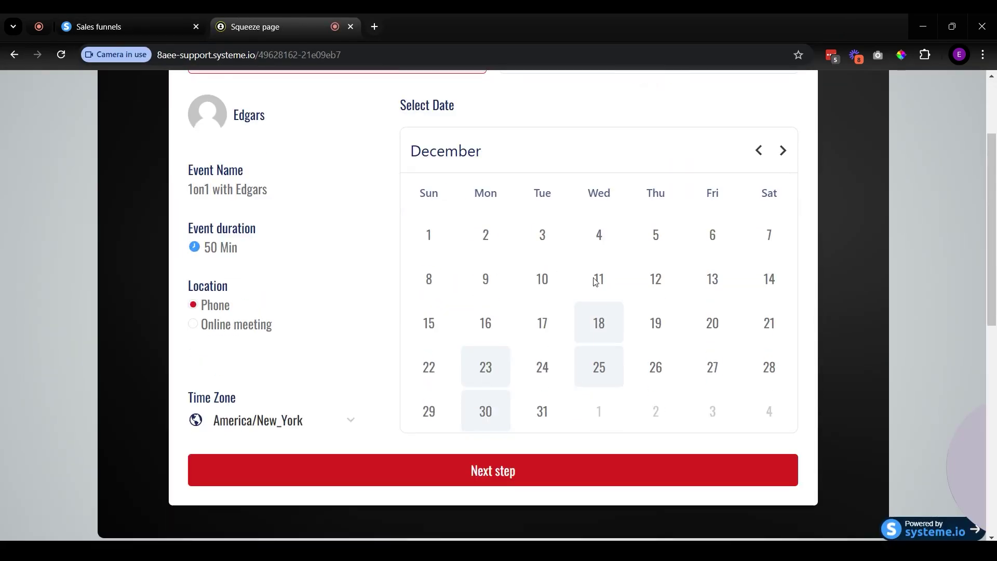
left_click(607, 326)
left_click_drag(993, 472, 933, 19)
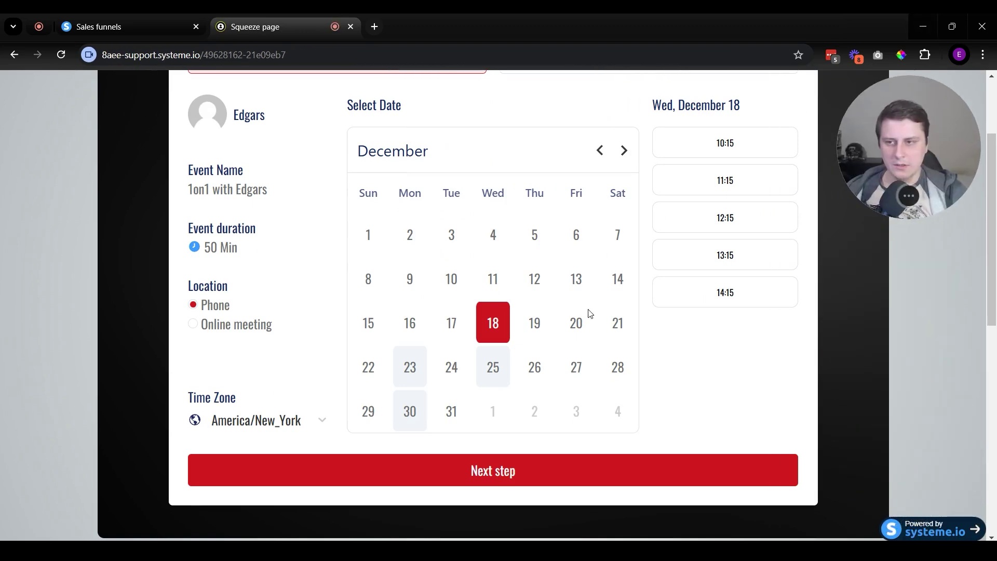
scroll(476, 363, "down", 1)
scroll(478, 365, "up", 3)
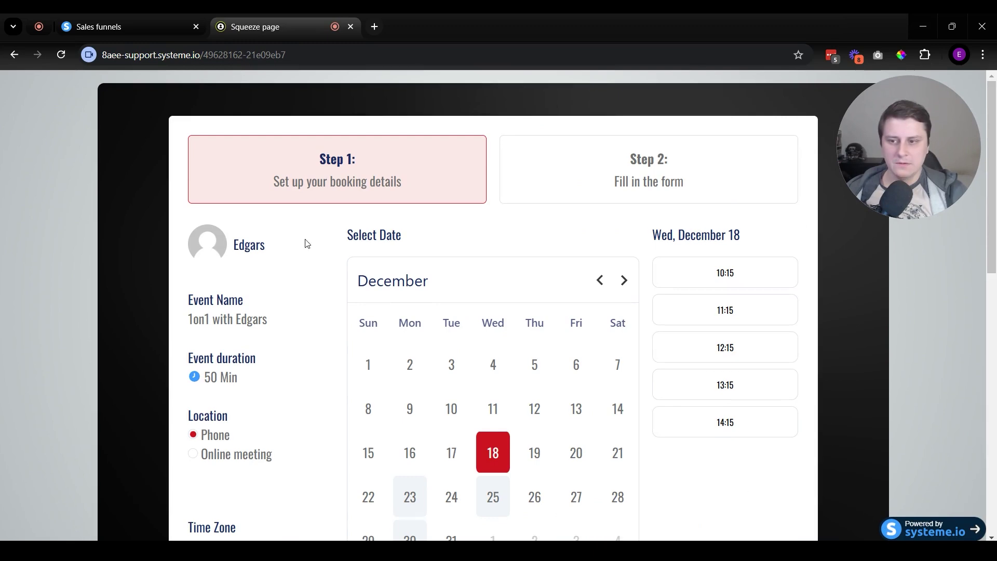
scroll(316, 389, "down", 4)
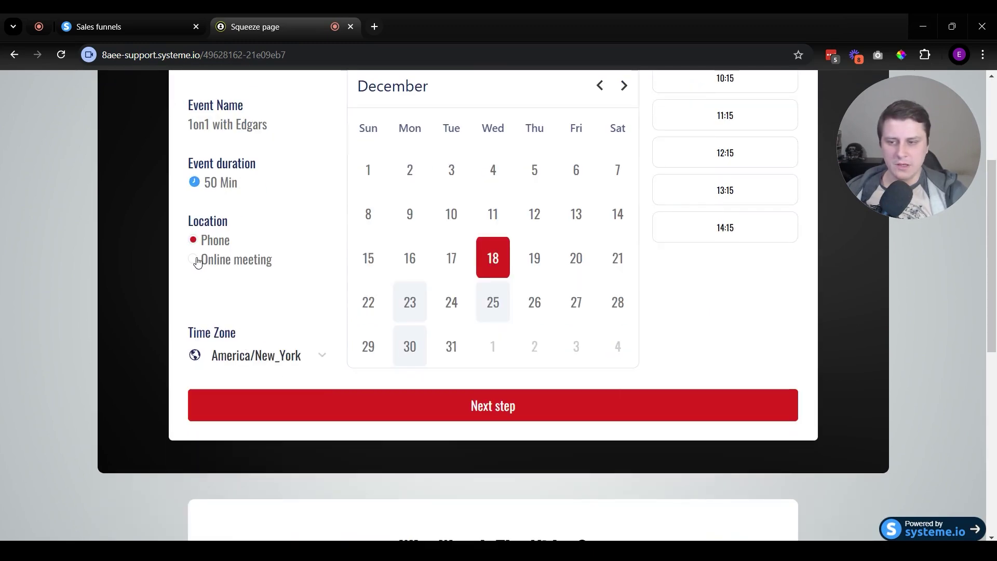
left_click(197, 261)
left_click(503, 406)
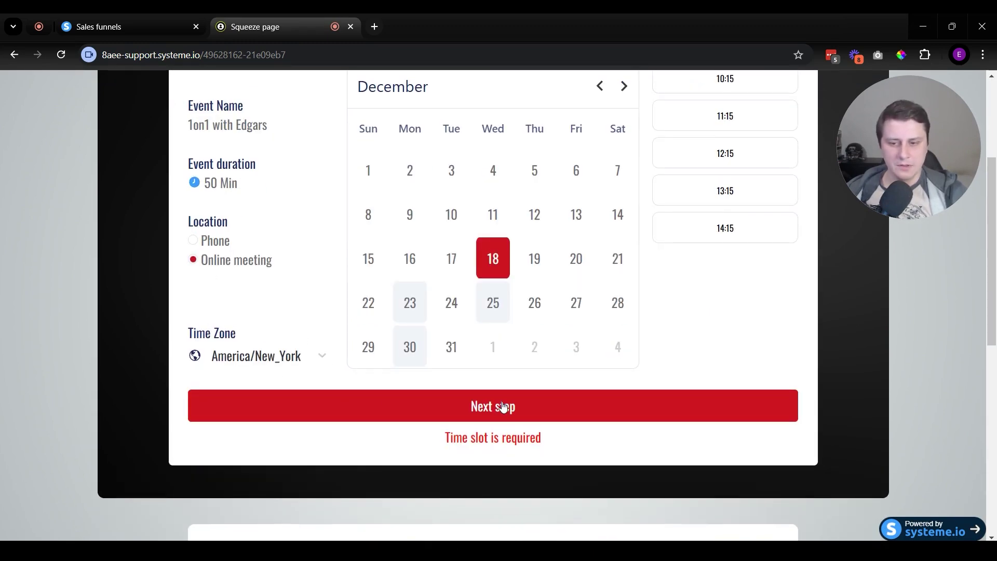
Step: Choose the 10:15 time slot and continue to the contact details form
scroll(675, 311, "up", 4)
left_click(718, 283)
scroll(590, 389, "down", 4)
left_click(590, 411)
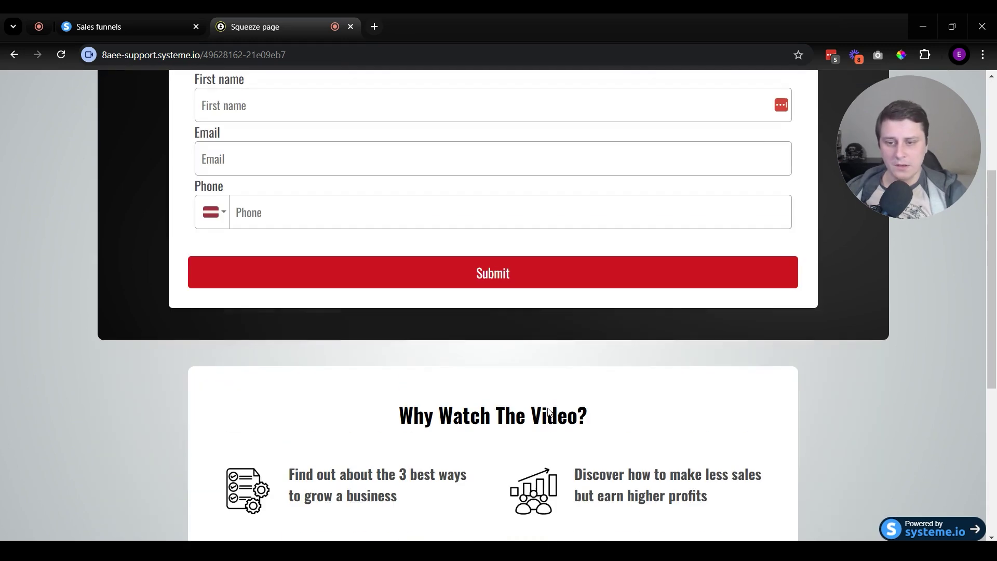
Step: Autofill the name, email and phone fields and submit the test booking
scroll(547, 345, "up", 4)
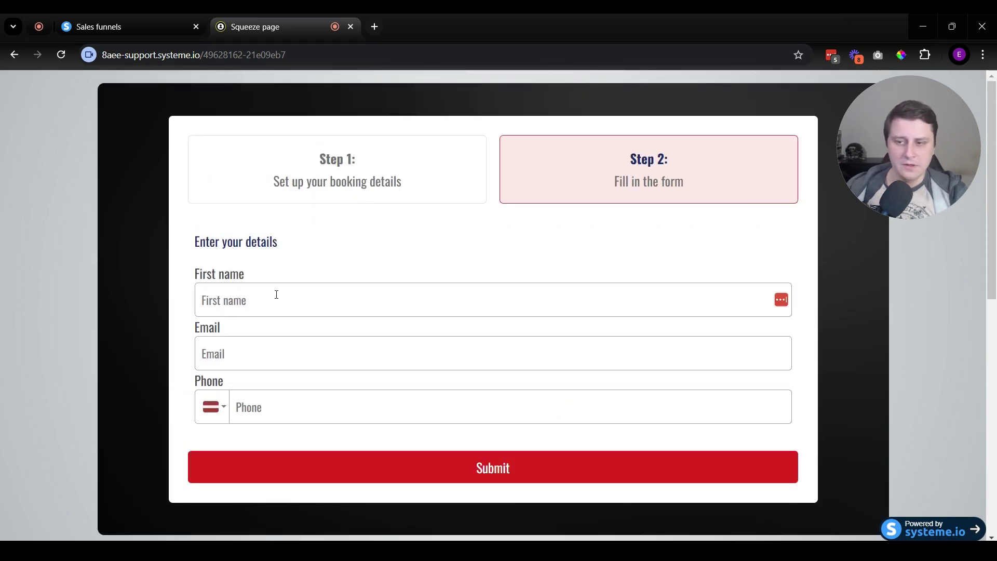
left_click(276, 295)
left_click(291, 333)
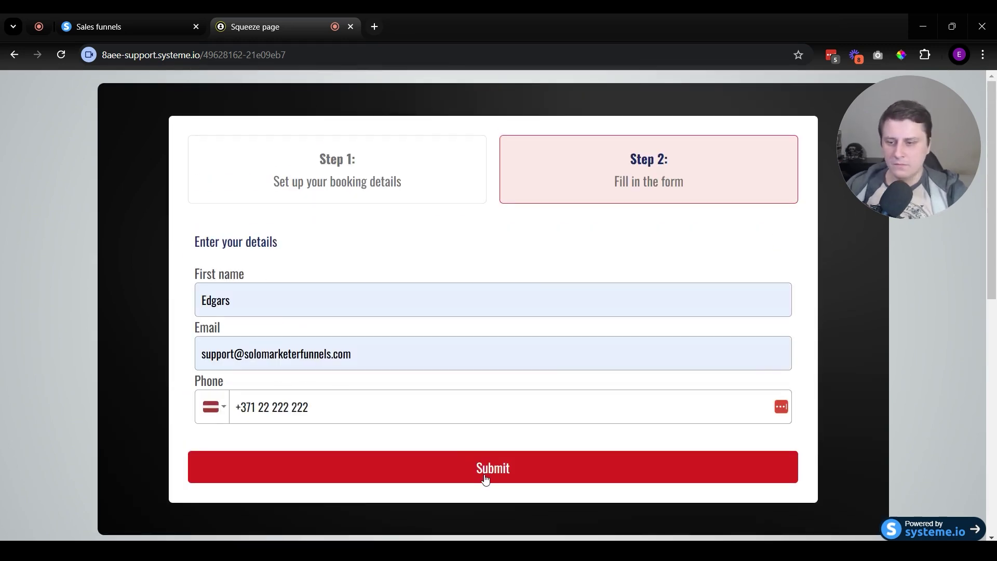
left_click(520, 470)
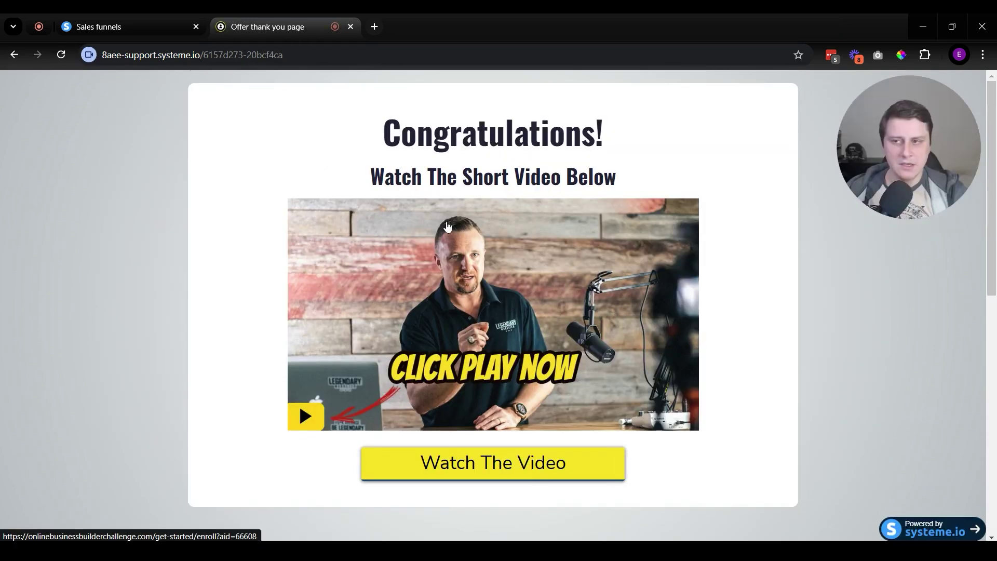
left_click(142, 29)
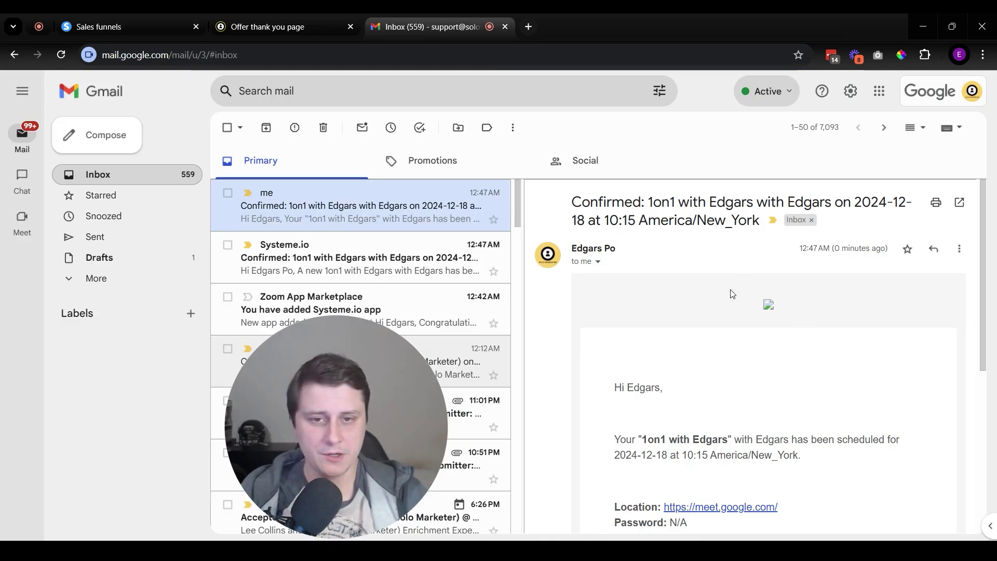
Step: Check the confirmation email's N/A password, event description and event name
scroll(736, 299, "down", 4)
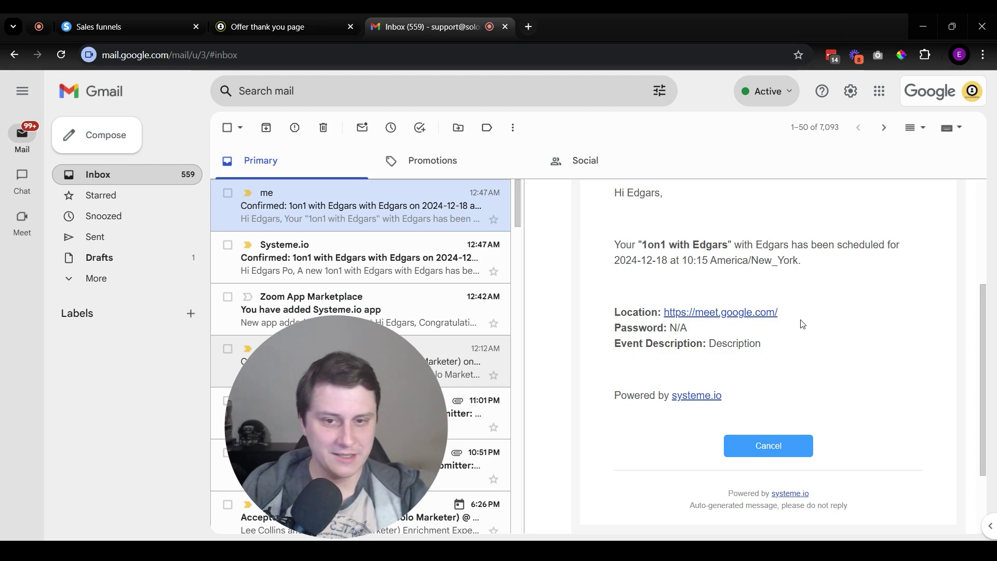
double_click(698, 331)
left_click(734, 330)
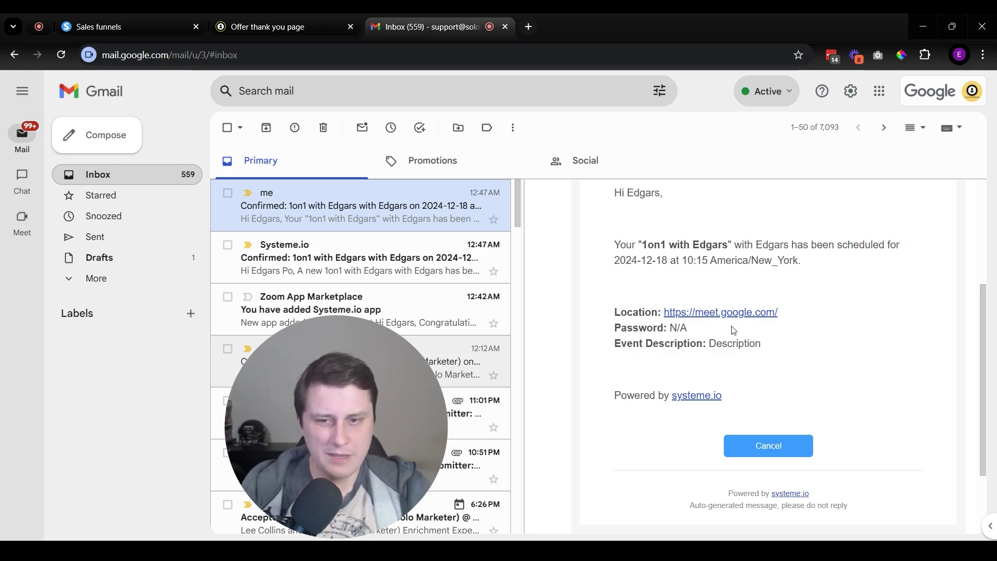
double_click(759, 339)
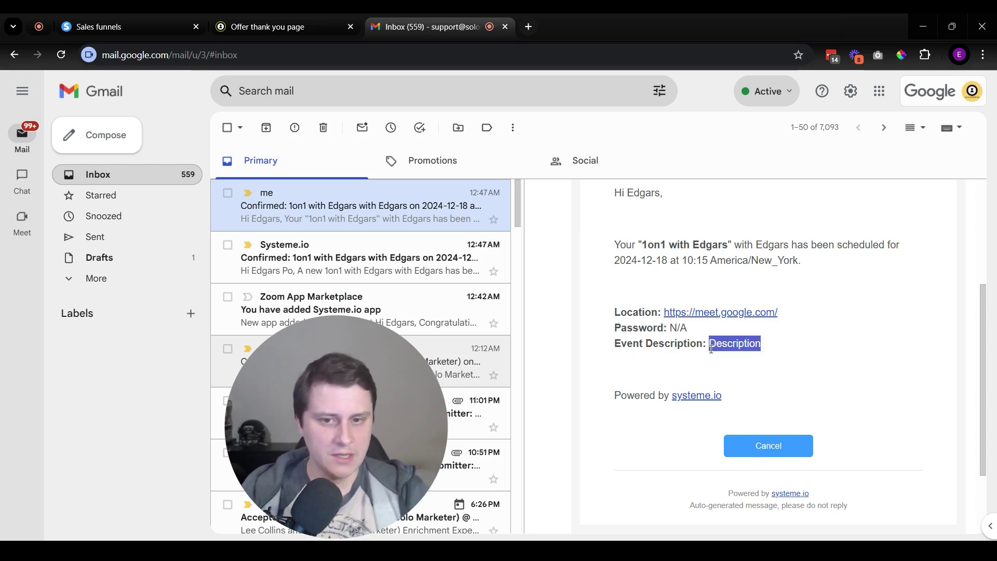
left_click(812, 353)
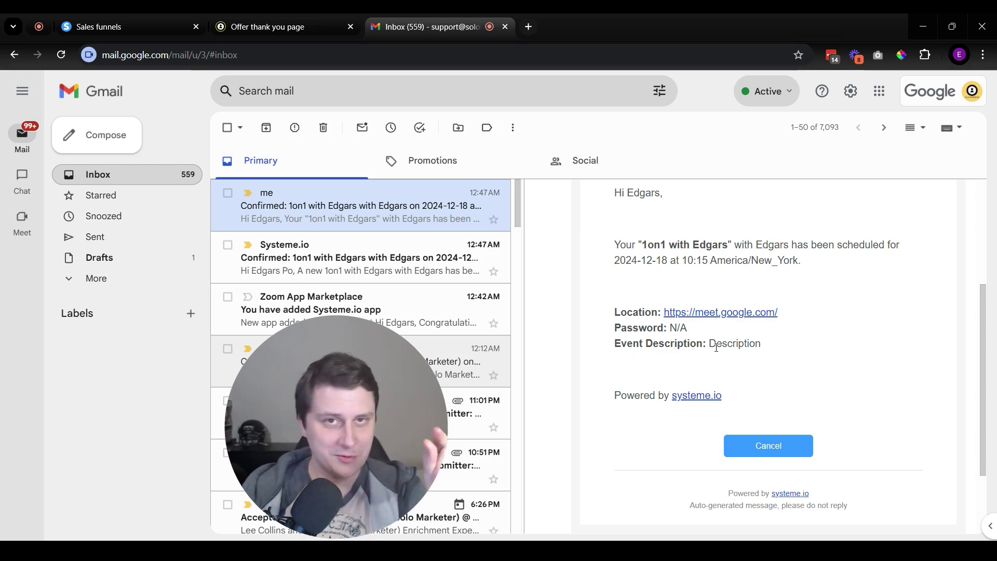
scroll(715, 347, "up", 4)
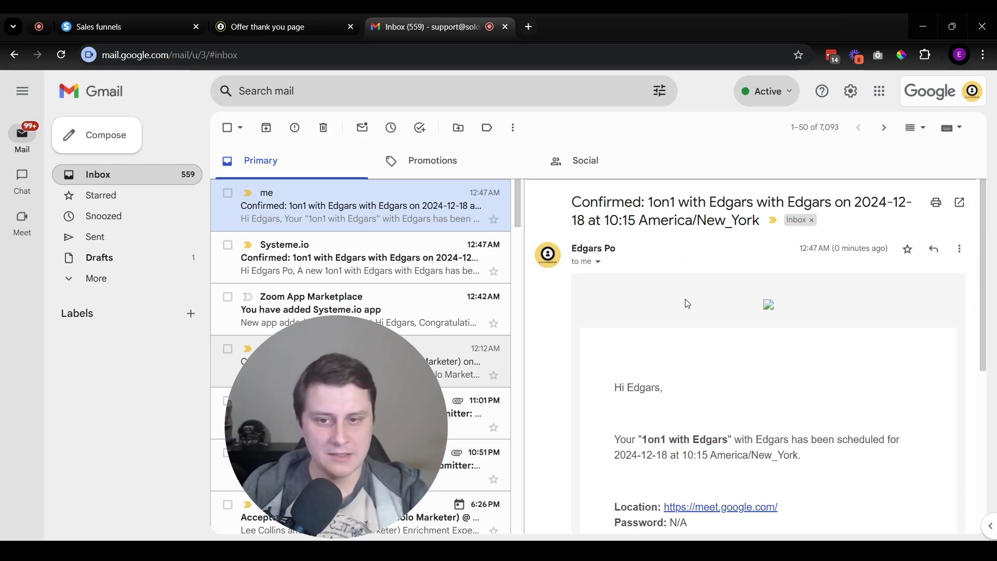
left_click_drag(642, 445, 725, 439)
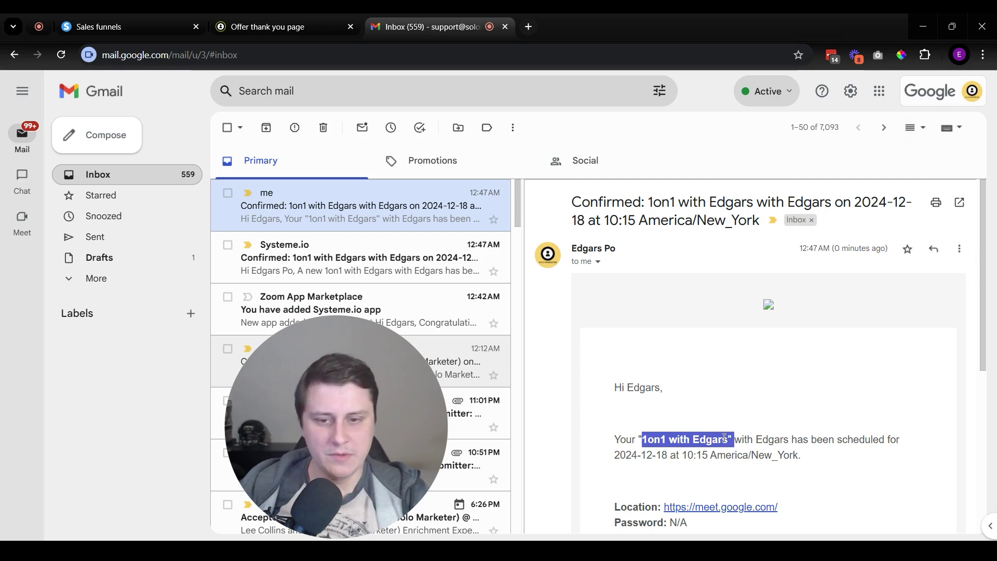
left_click(619, 454)
scroll(875, 438, "down", 5)
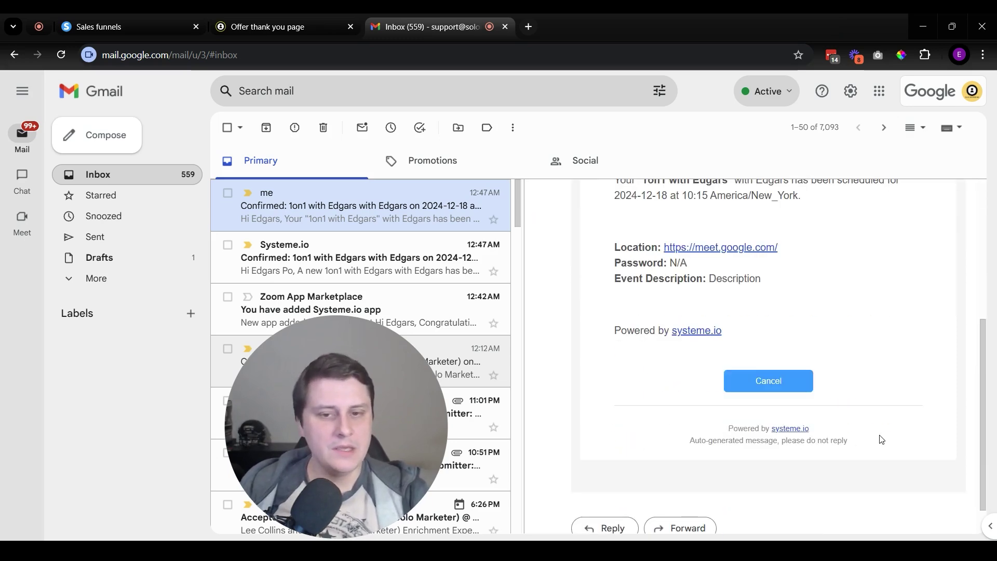
scroll(979, 434, "up", 5)
scroll(976, 435, "down", 3)
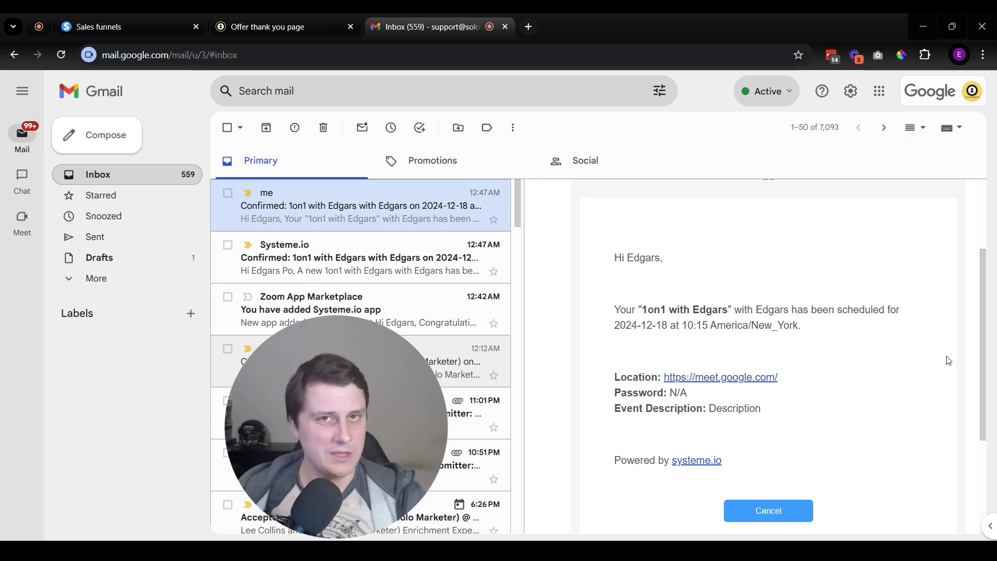
left_click(150, 19)
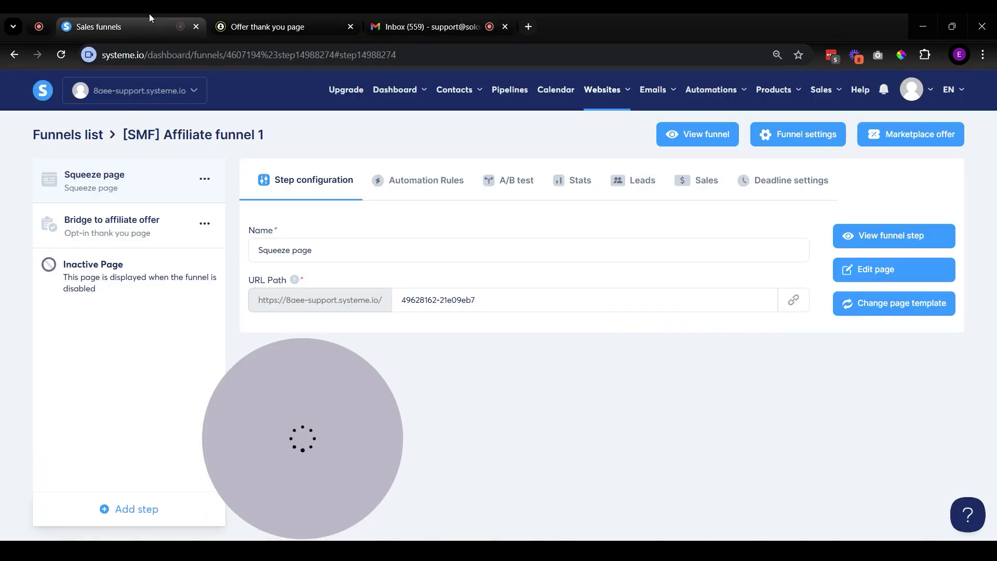
Step: Open the Calendar page listing the single 50-minute 1on1 event
left_click(551, 94)
left_click_drag(307, 516, 897, 253)
left_click(894, 253)
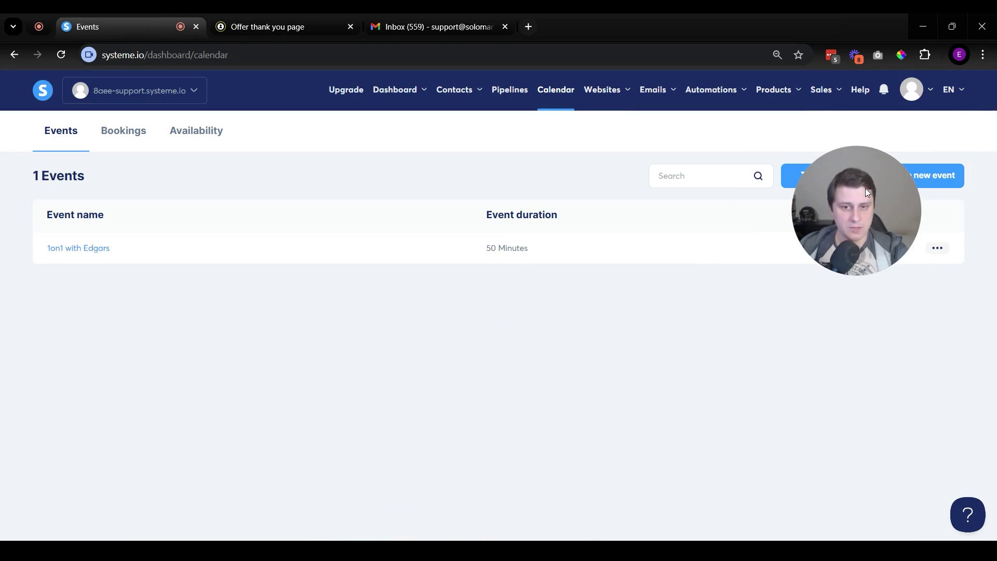
left_click_drag(866, 188, 930, 95)
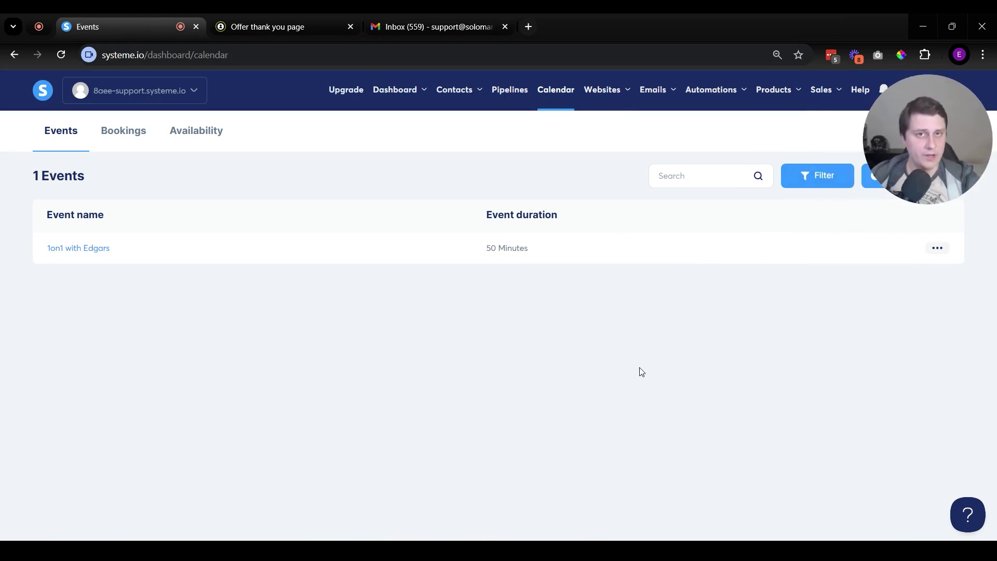